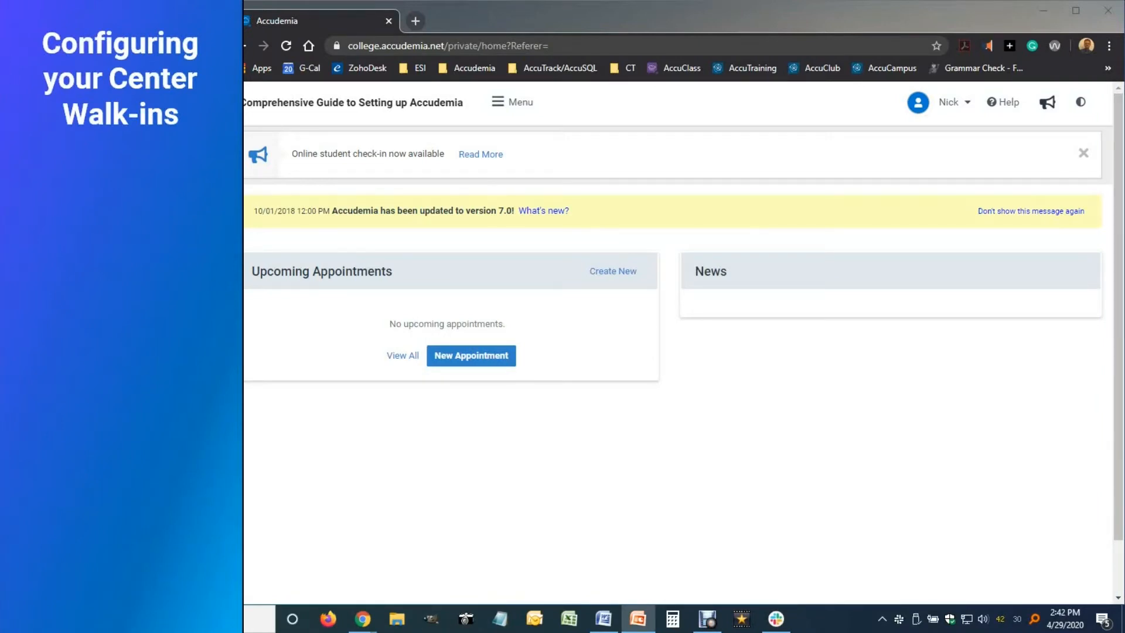
# Open the General tracking settings from the Control Panel for the Tutoring Center scope.
pyautogui.click(528, 112)
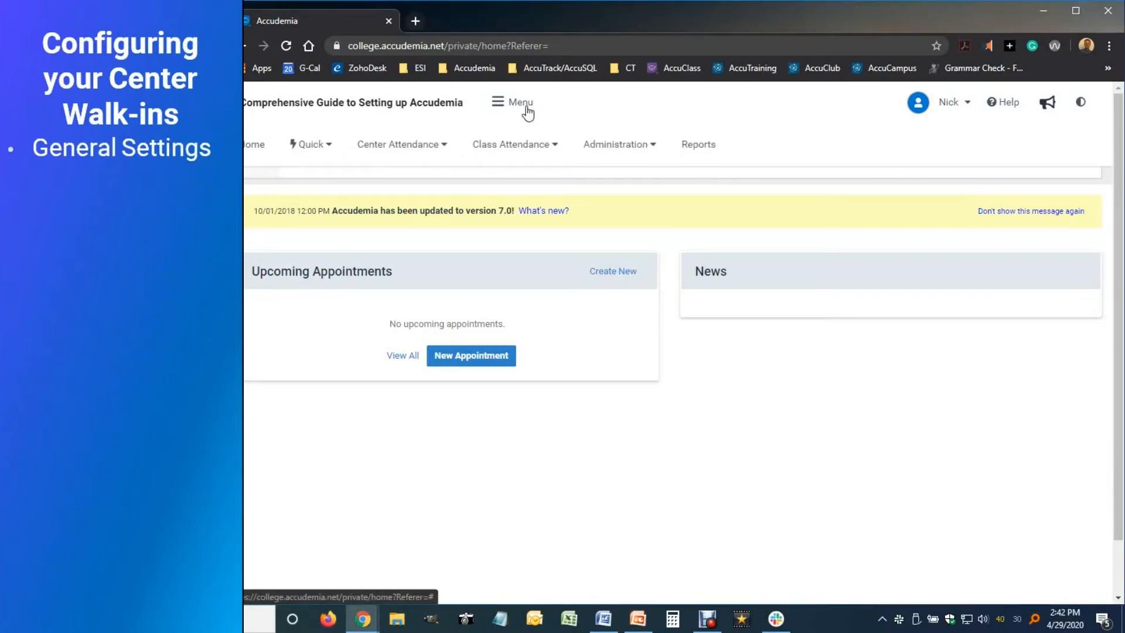
pyautogui.click(616, 151)
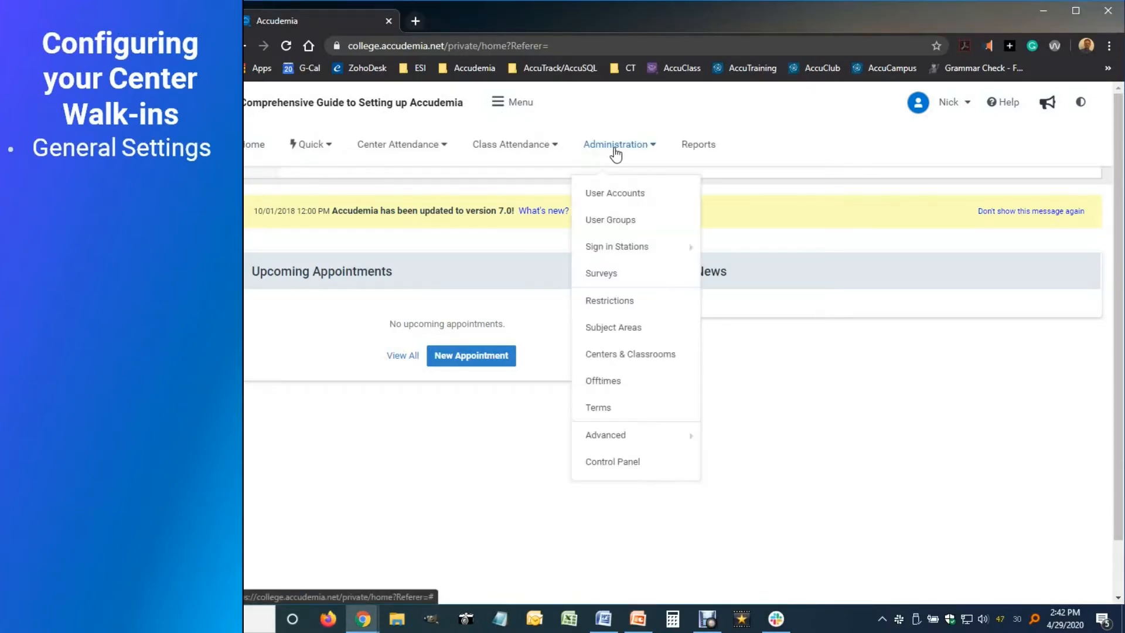
pyautogui.click(631, 463)
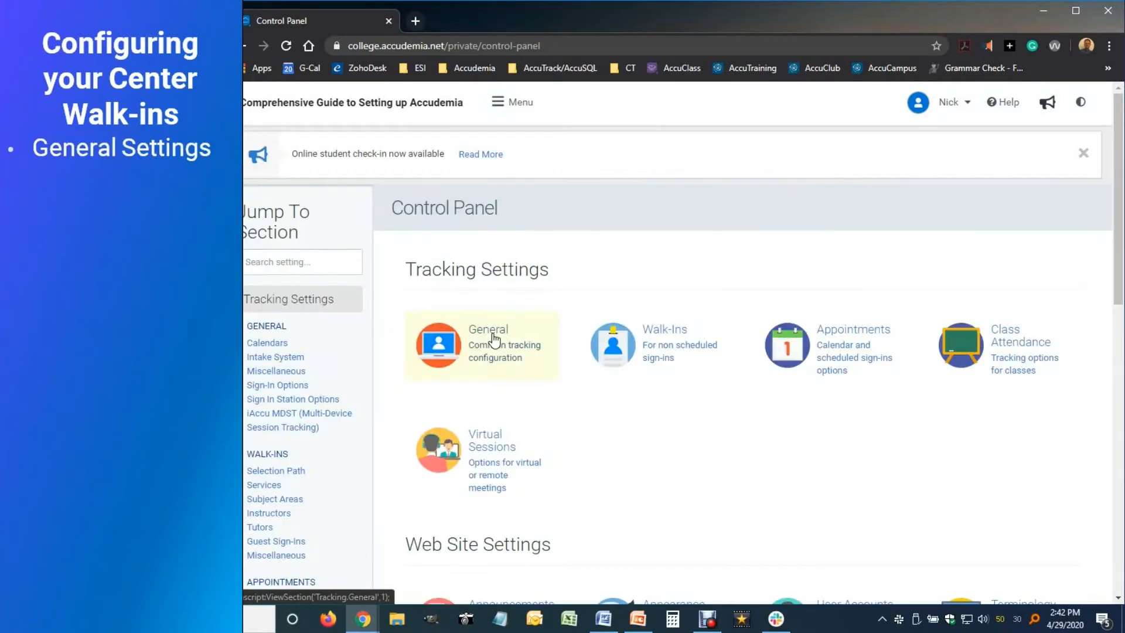
pyautogui.click(494, 340)
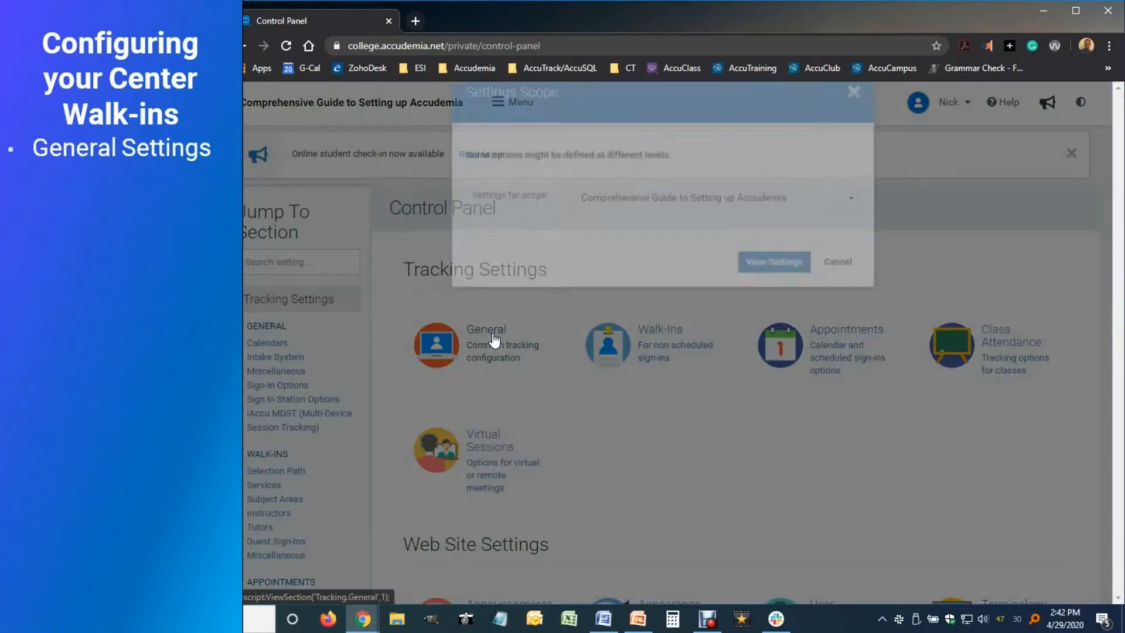
pyautogui.click(696, 243)
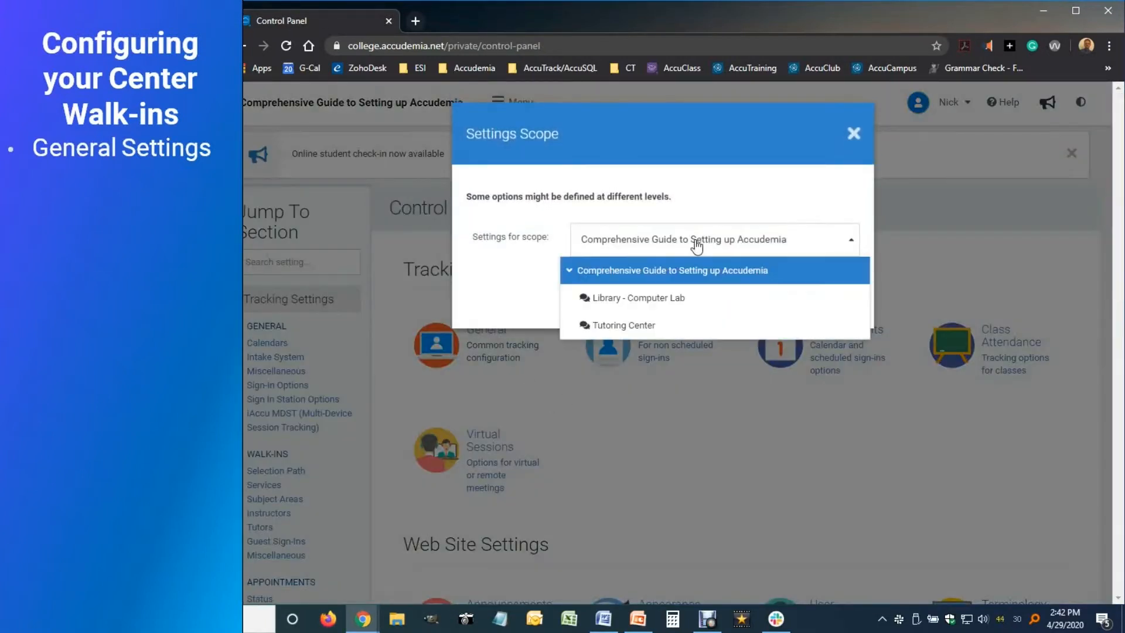
pyautogui.click(643, 326)
pyautogui.click(753, 308)
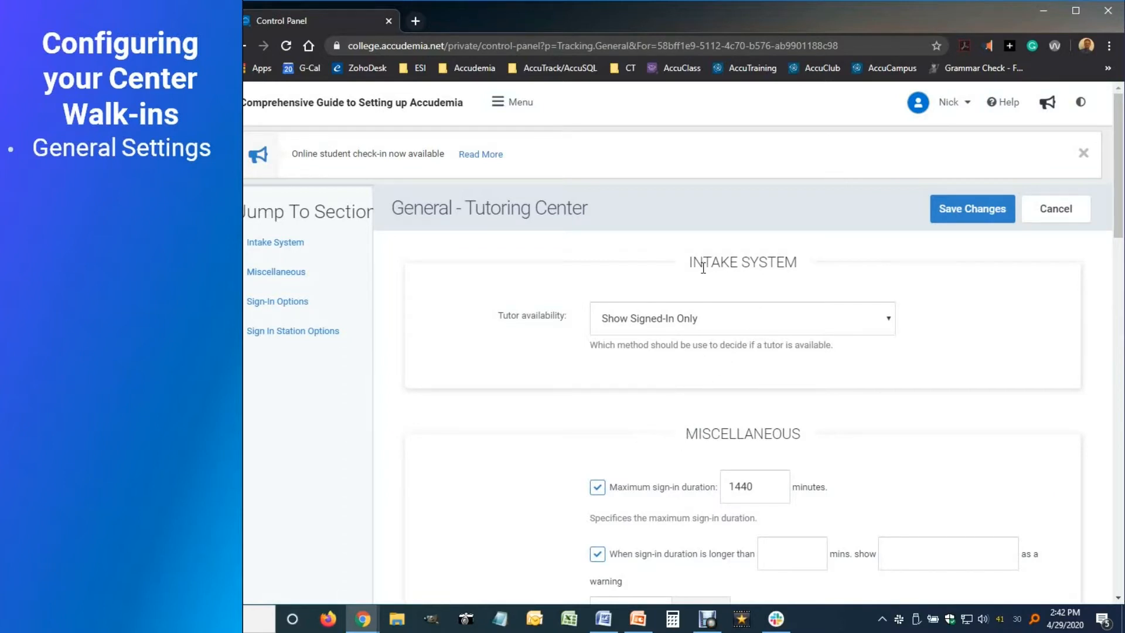
# Set the Intake System's tutor availability to Show Signed-In Only.
pyautogui.moveTo(690, 262); pyautogui.dragTo(798, 262)
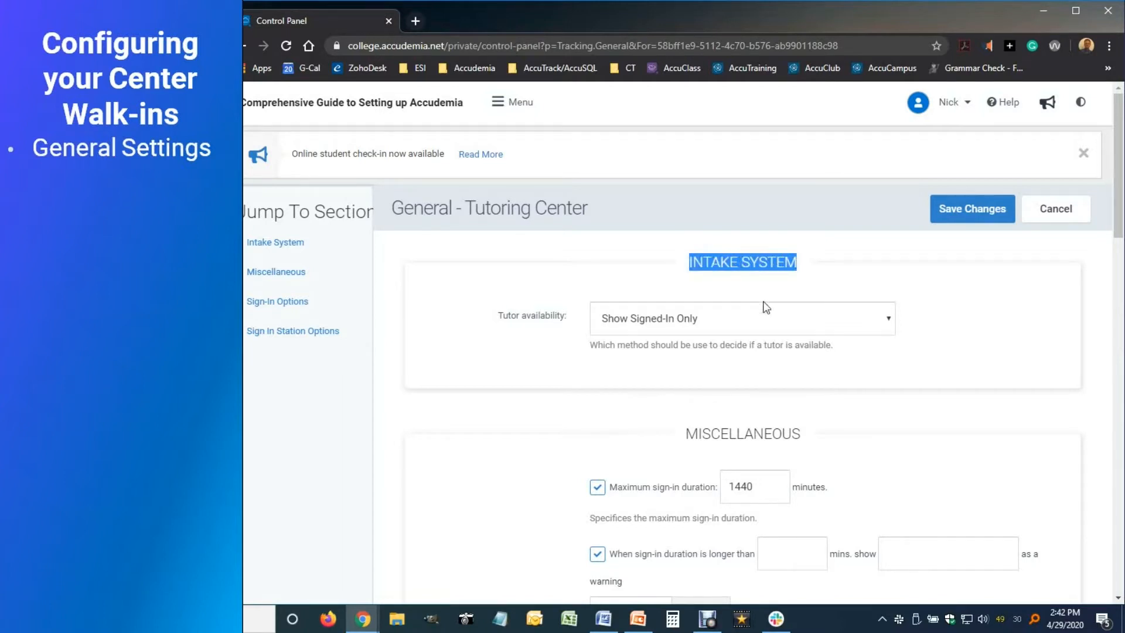
pyautogui.click(651, 330)
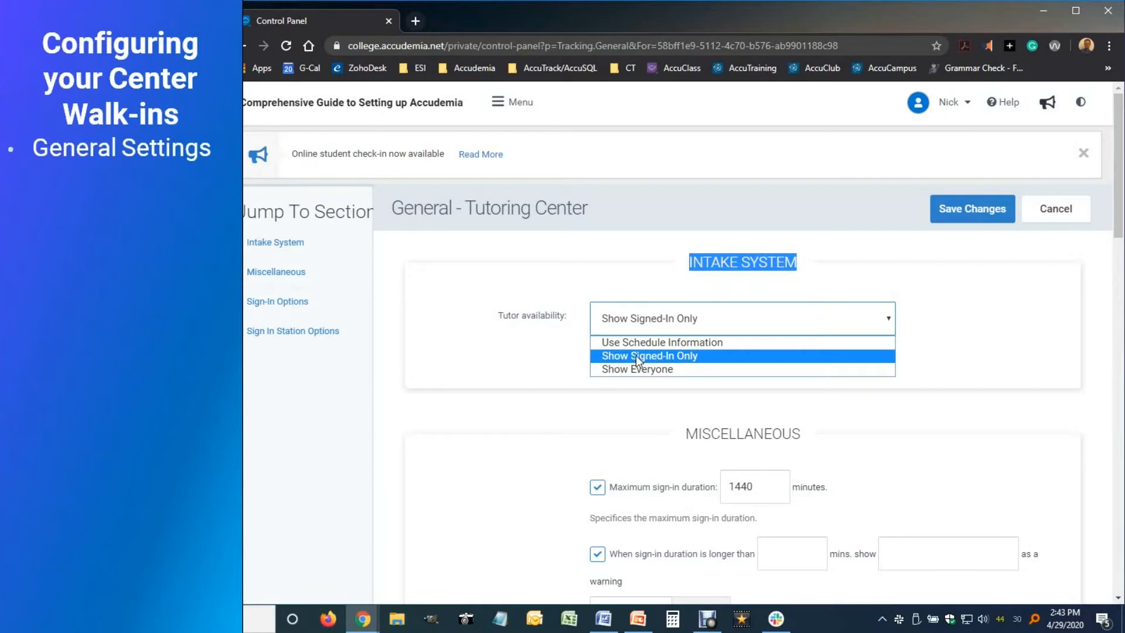
pyautogui.click(644, 358)
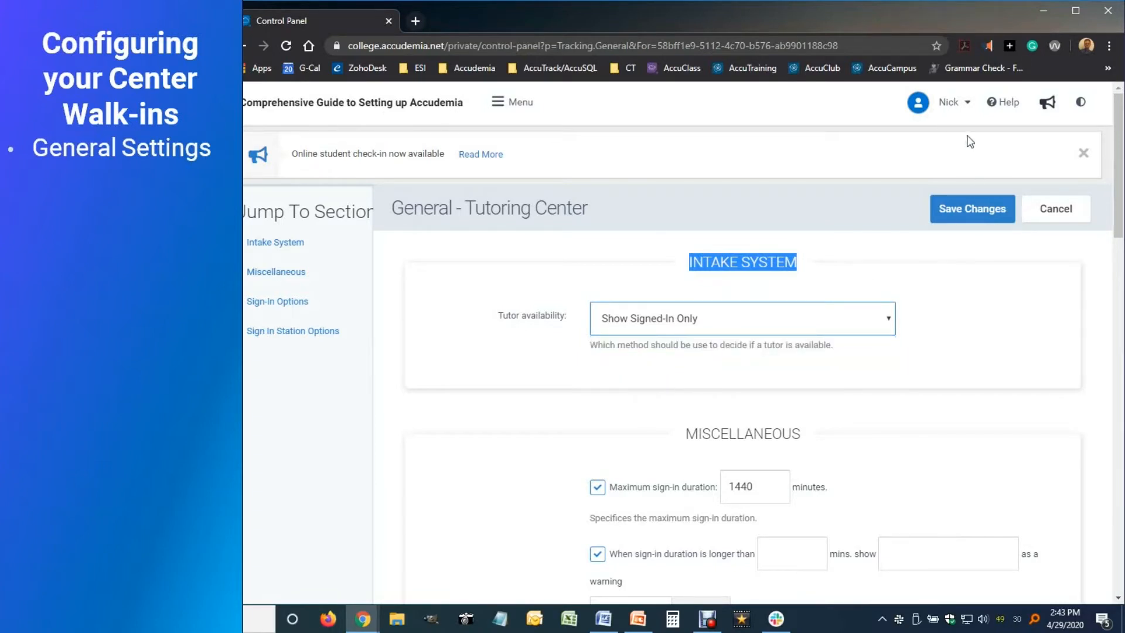
pyautogui.click(964, 104)
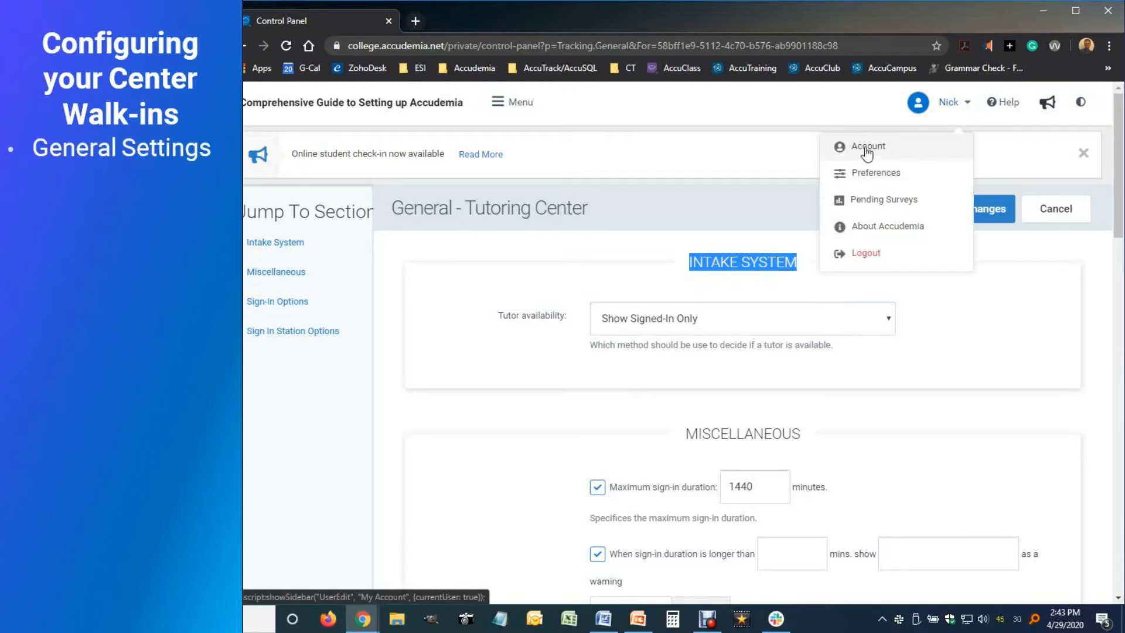
pyautogui.click(852, 106)
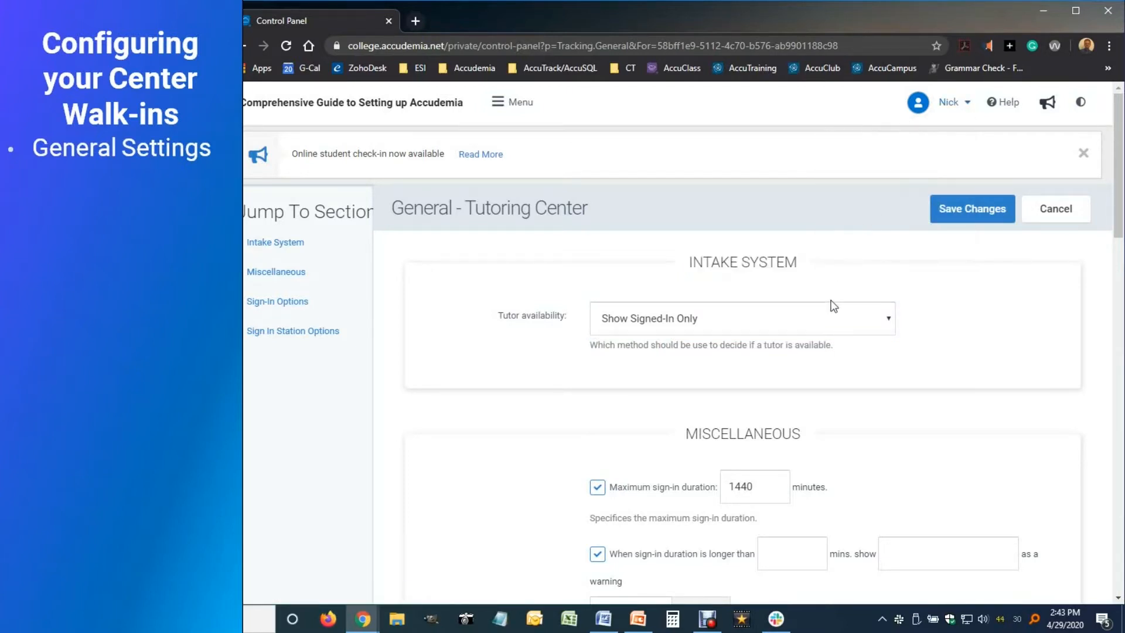
# Set the maximum sign-in duration to 720 minutes and the long sign-in warning threshold to 720 minutes.
pyautogui.scroll(-3, 705, 417)
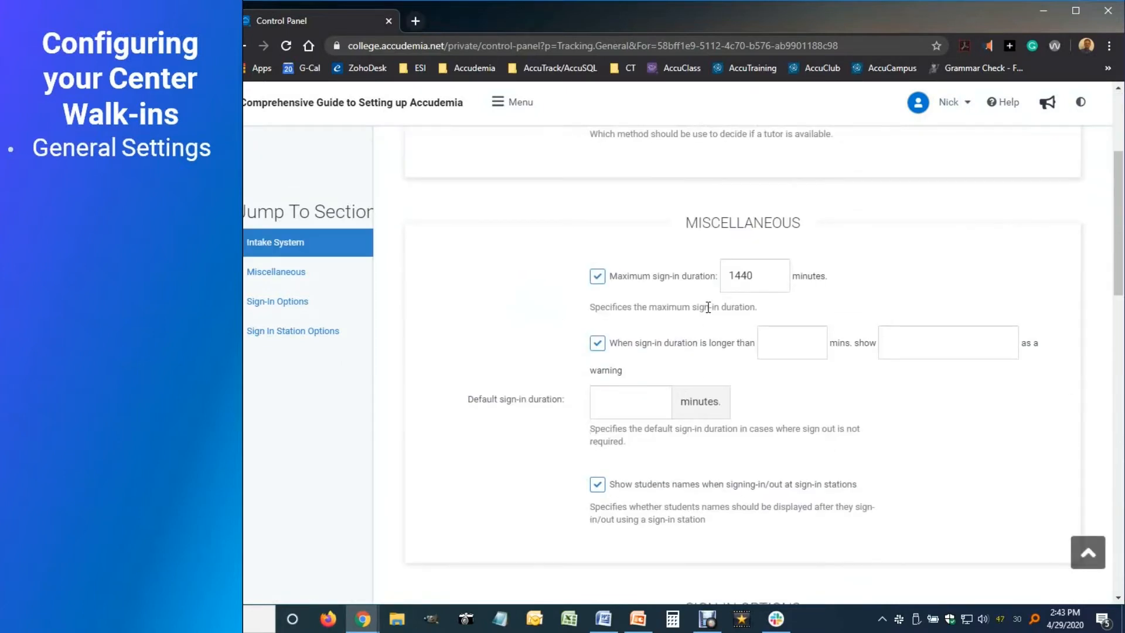
pyautogui.doubleClick(756, 277)
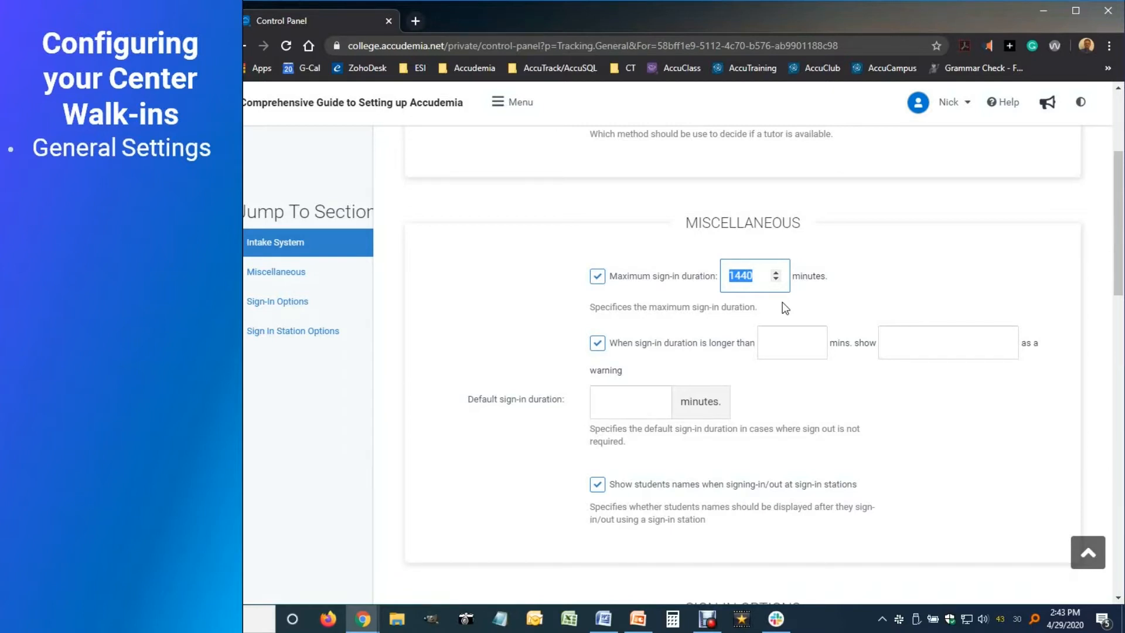
pyautogui.write('720')
pyautogui.click(770, 345)
pyautogui.write('720')
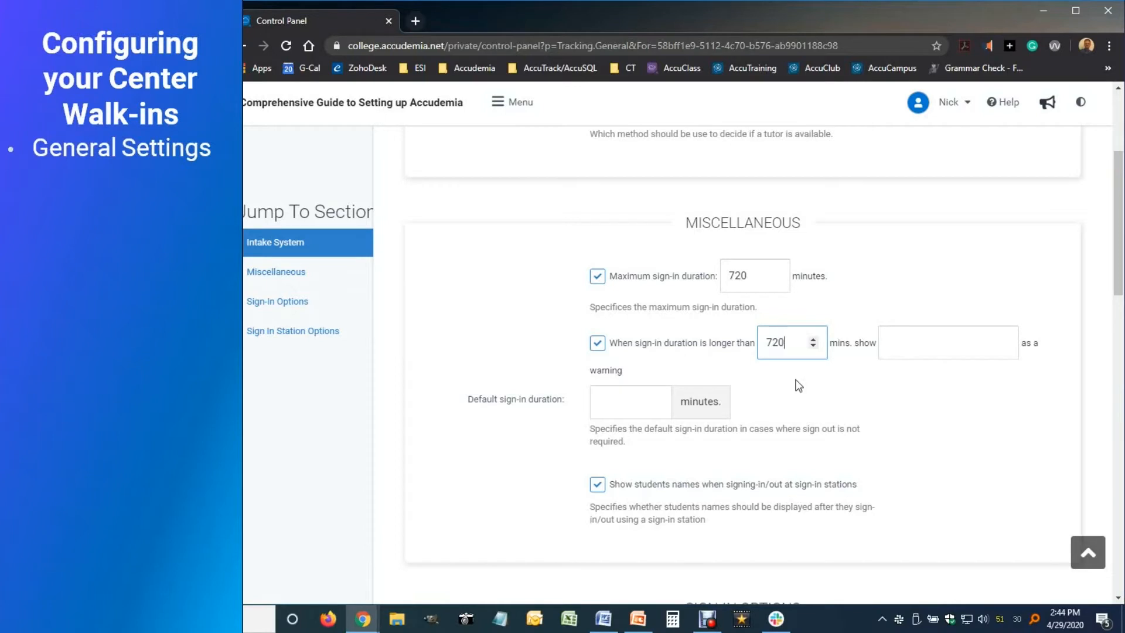
# Enter "Please remember to sign-out." as the warning message for overly long sign-ins.
pyautogui.click(901, 354)
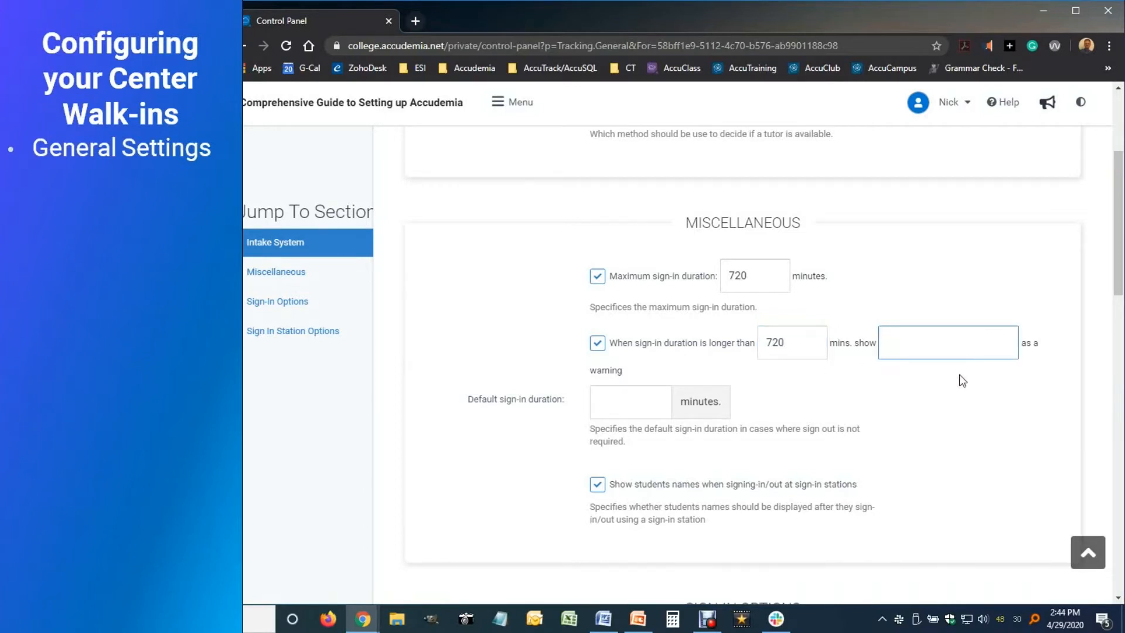
pyautogui.write('Please')
pyautogui.write(' remember ')
pyautogui.write('to sign')
pyautogui.write('-out.')
# Set the default sign-in duration to 60 minutes.
pyautogui.click(657, 405)
pyautogui.moveTo(625, 405); pyautogui.dragTo(579, 408)
pyautogui.press('BackSpace')
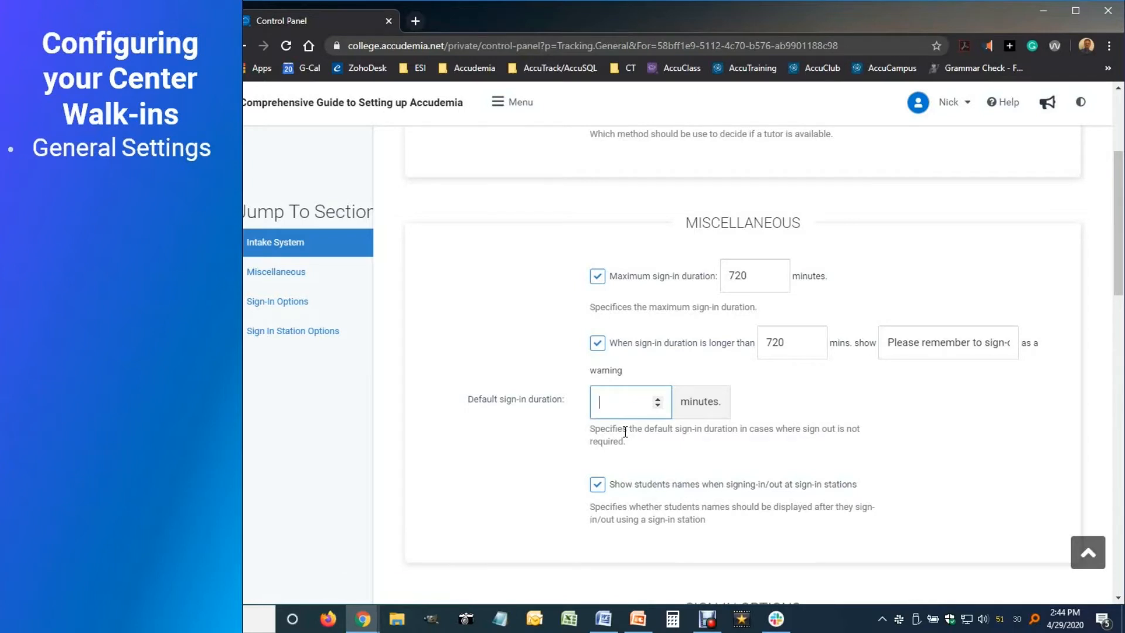
pyautogui.write('60')
pyautogui.scroll(1, 625, 432)
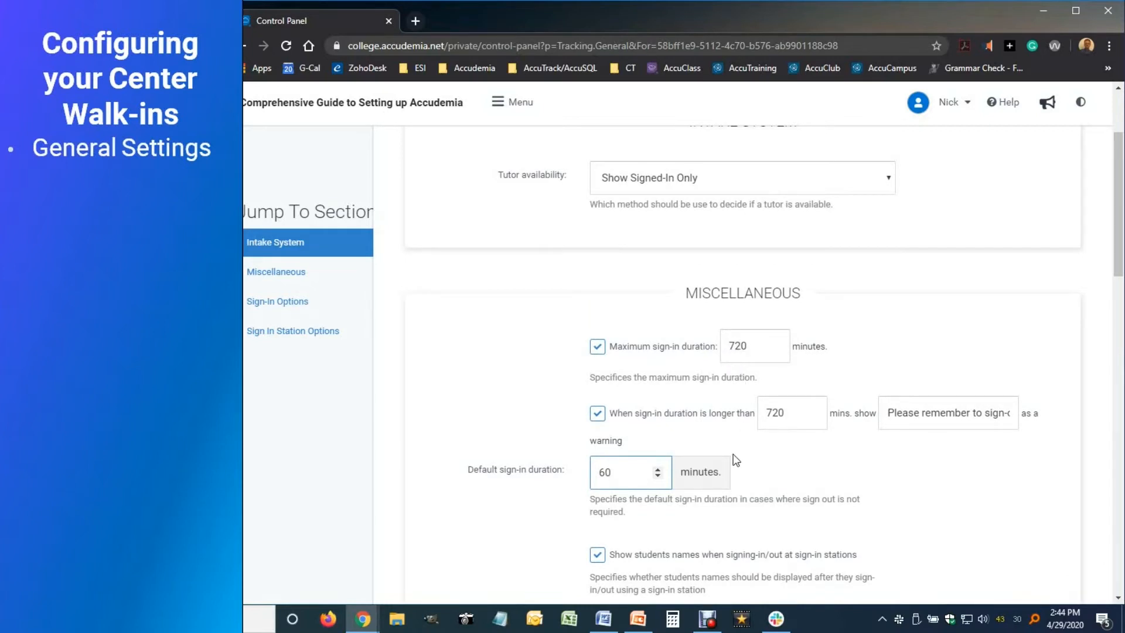
pyautogui.scroll(-1, 600, 503)
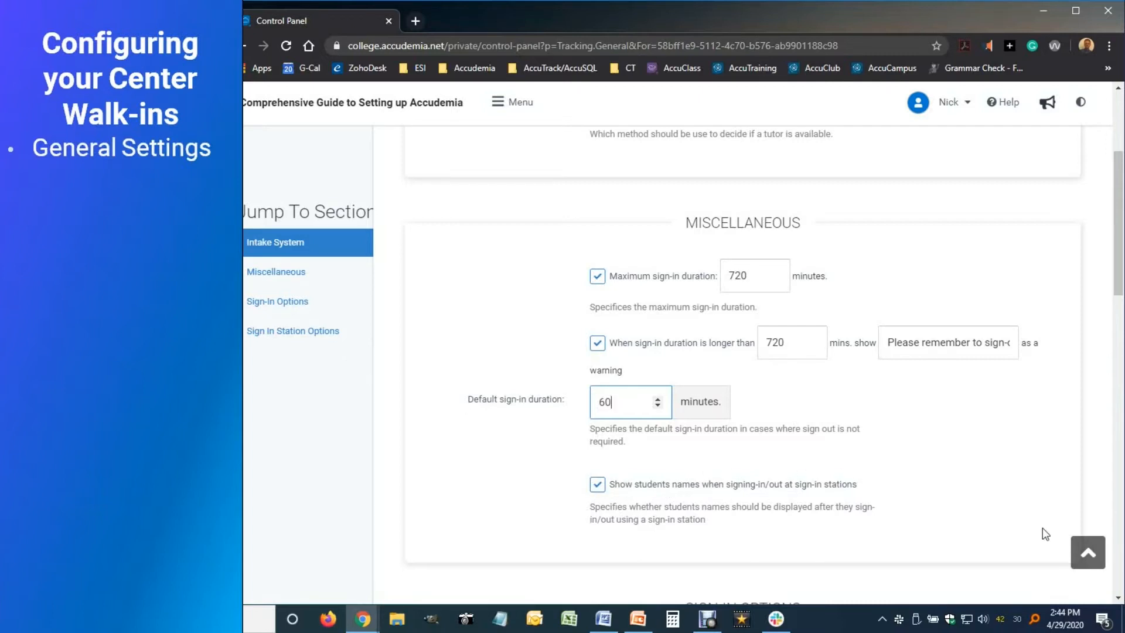
# Save the Tutoring Center's General settings and dismiss the notification.
pyautogui.click(1083, 552)
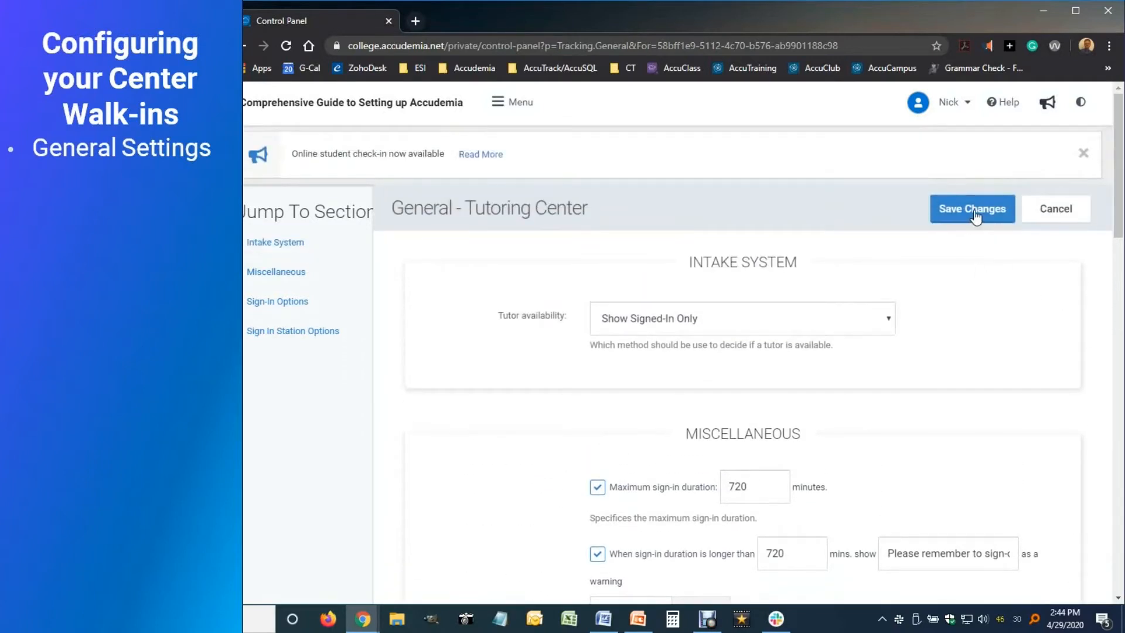
pyautogui.click(975, 211)
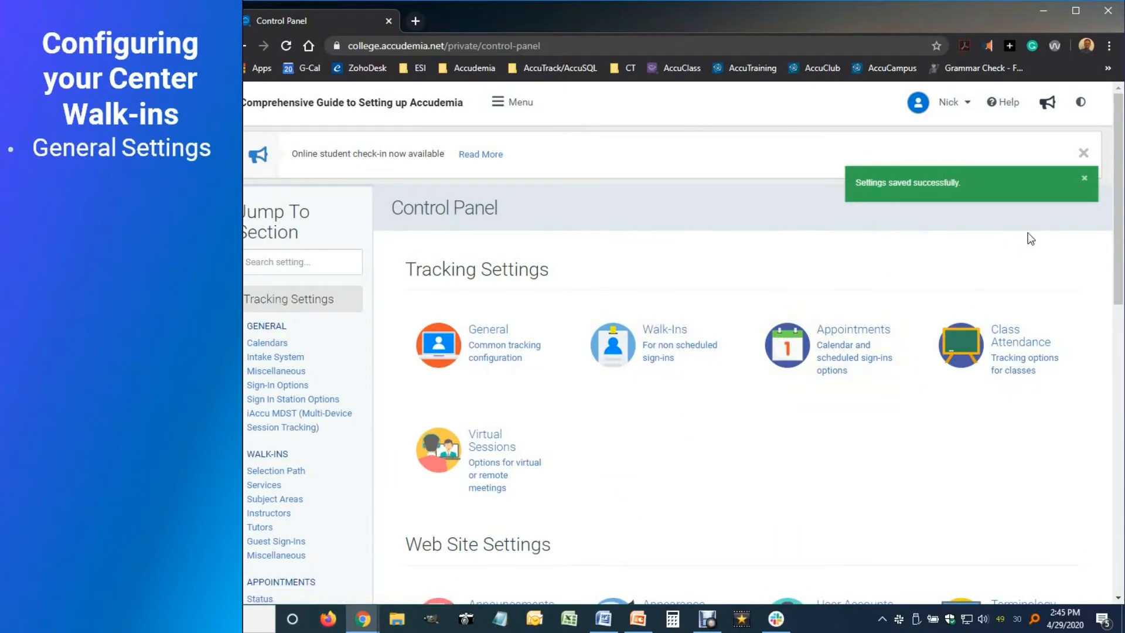
pyautogui.click(1084, 181)
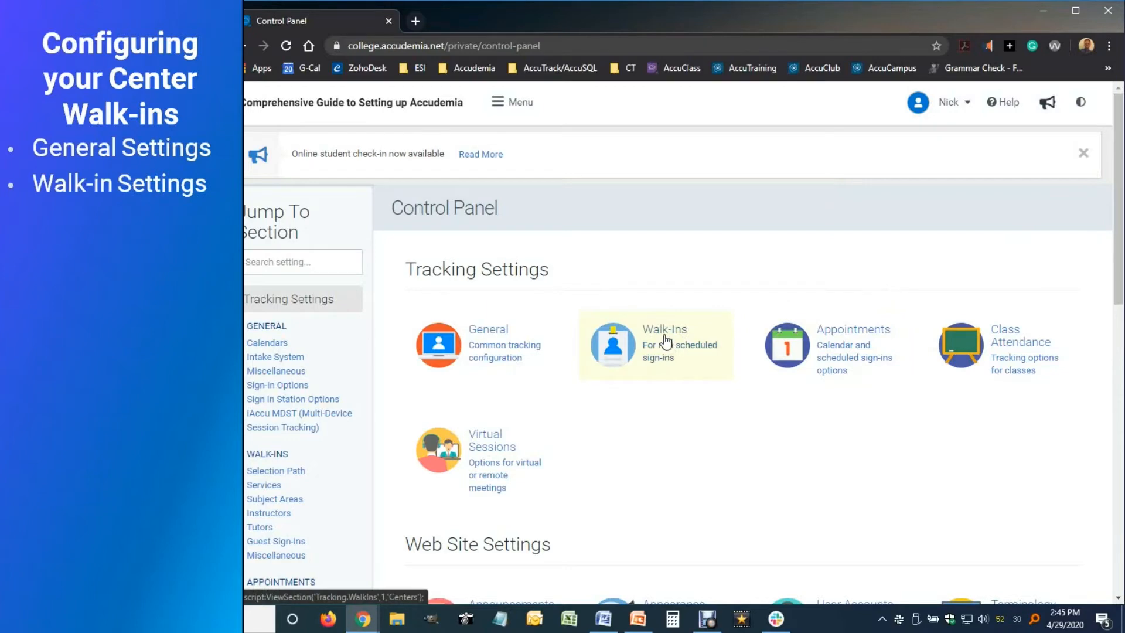
# Open the Walk-Ins tracking settings for the Tutoring Center scope.
pyautogui.click(666, 345)
pyautogui.click(724, 246)
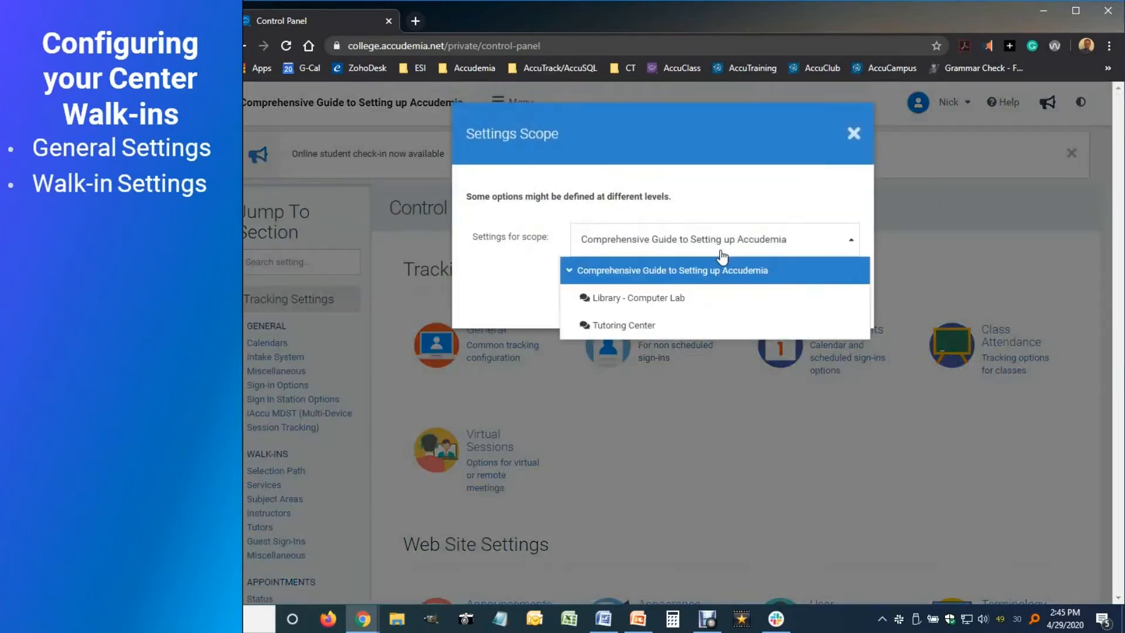
pyautogui.click(687, 325)
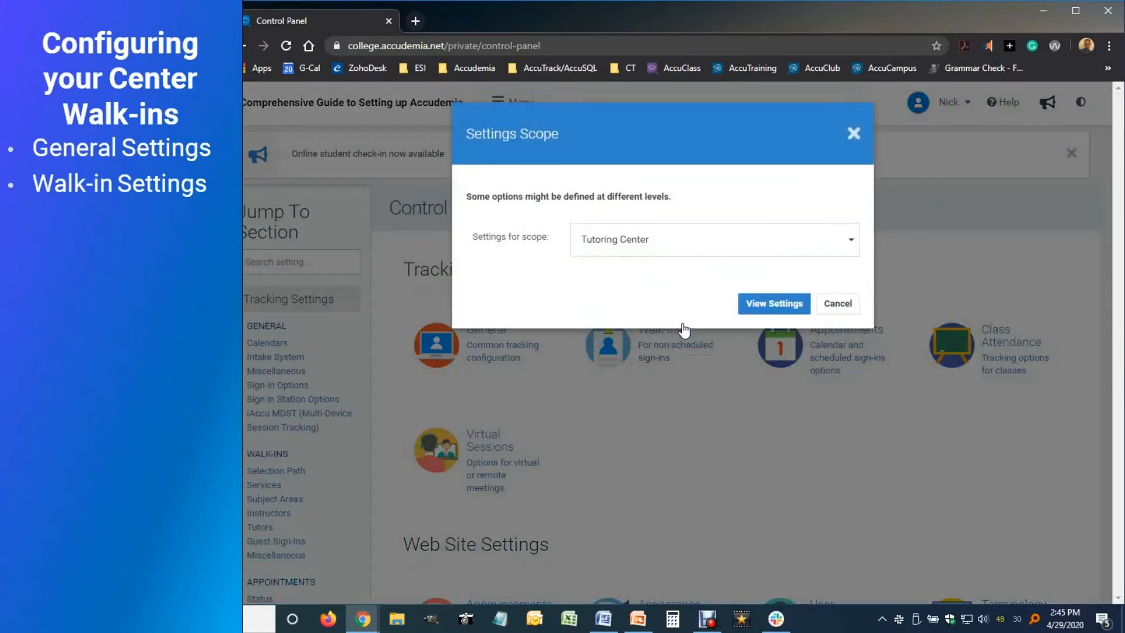
pyautogui.click(759, 311)
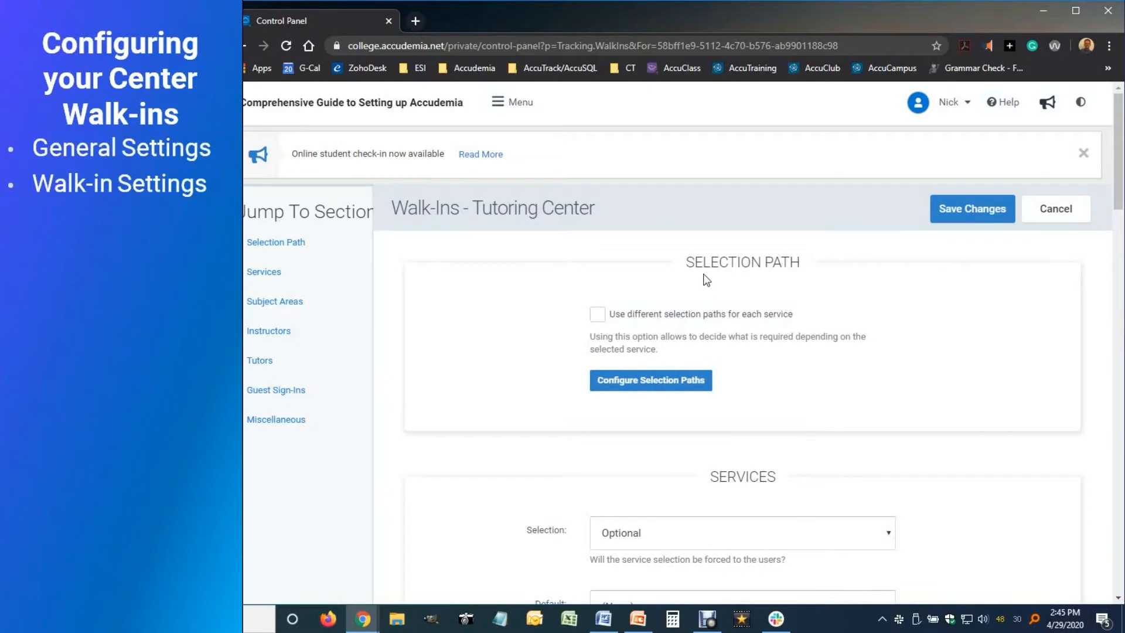
pyautogui.moveTo(684, 266); pyautogui.dragTo(809, 280)
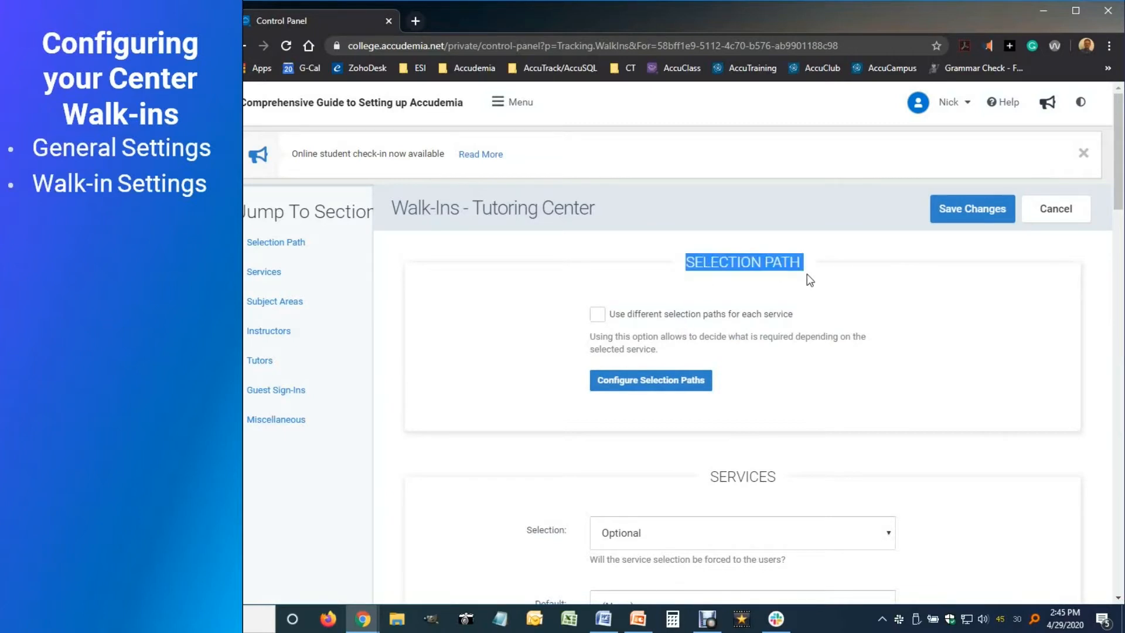
pyautogui.click(713, 287)
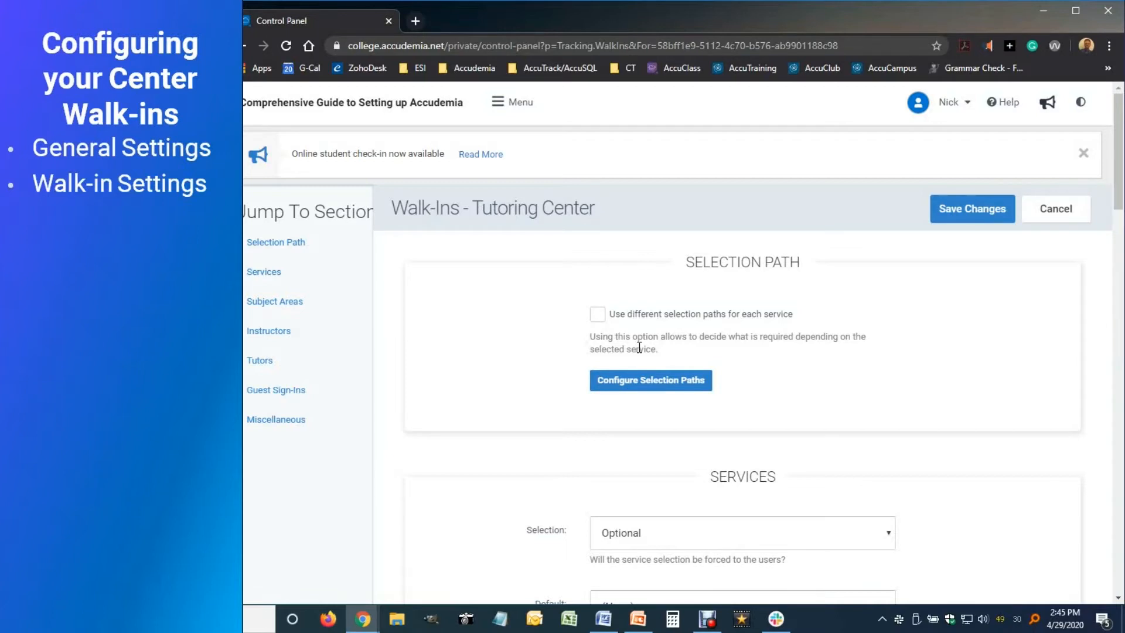
# Open the walk-in selection path configuration and enable different selection paths for each service, keeping Service as the first default step.
pyautogui.click(599, 316)
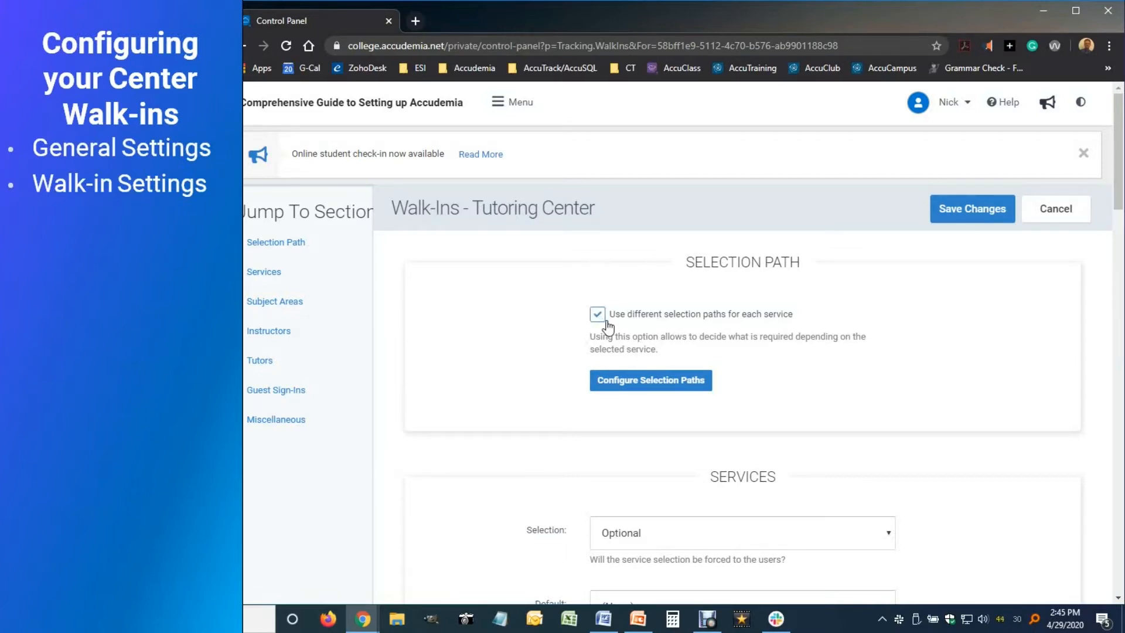
pyautogui.click(653, 380)
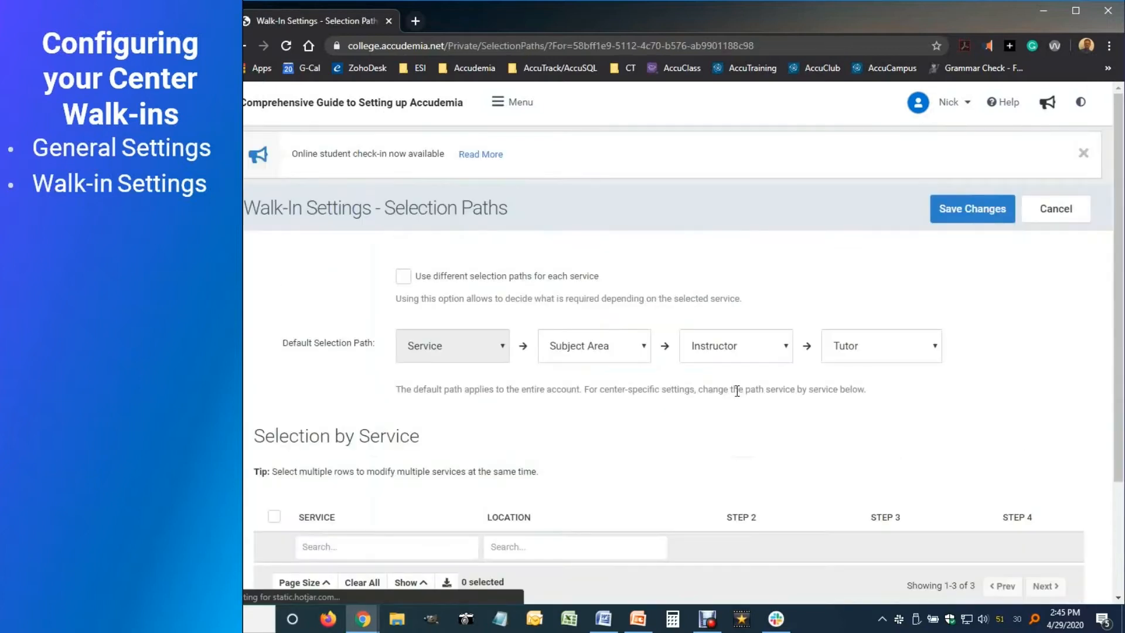
pyautogui.click(403, 277)
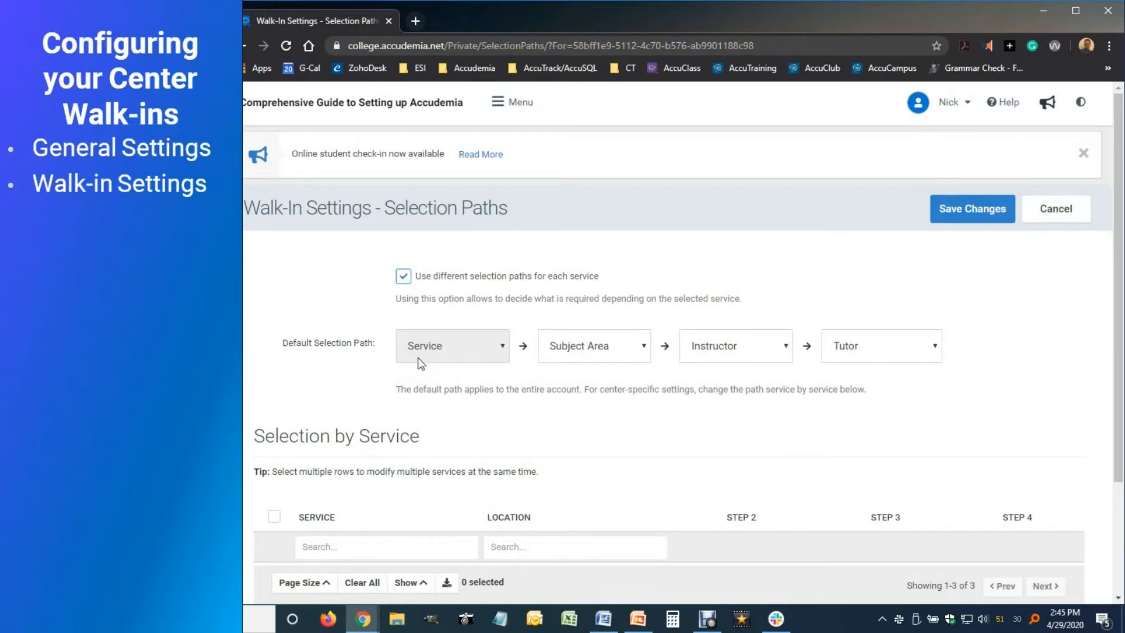
pyautogui.click(498, 346)
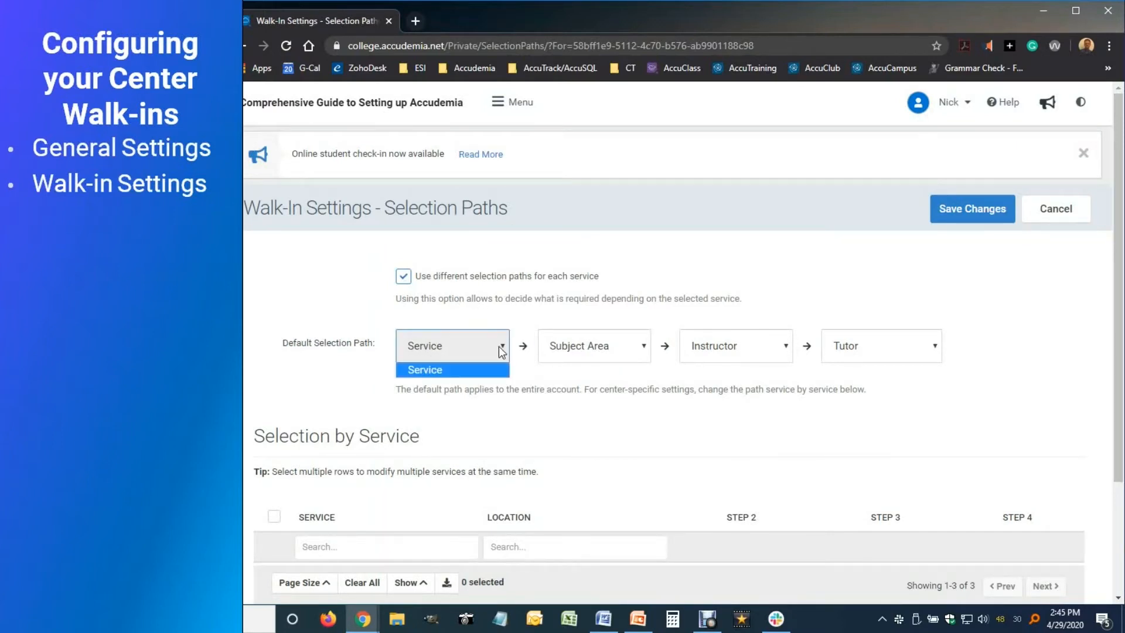
pyautogui.click(411, 355)
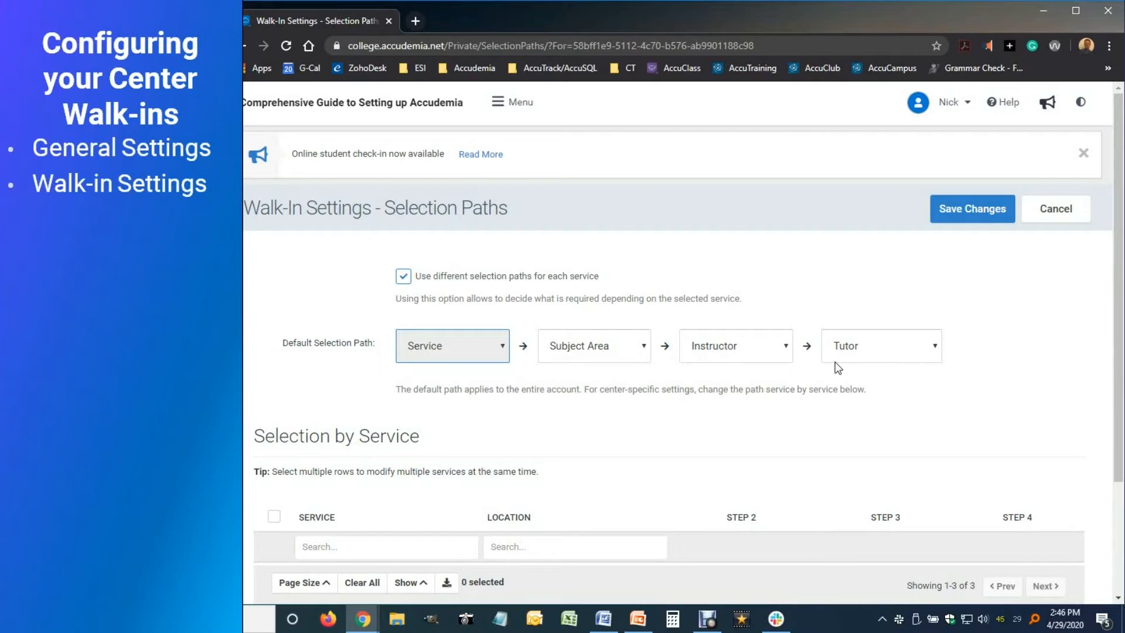
# Set step 2 of the Computer Use service's selection path to <None>.
pyautogui.scroll(-3, 595, 407)
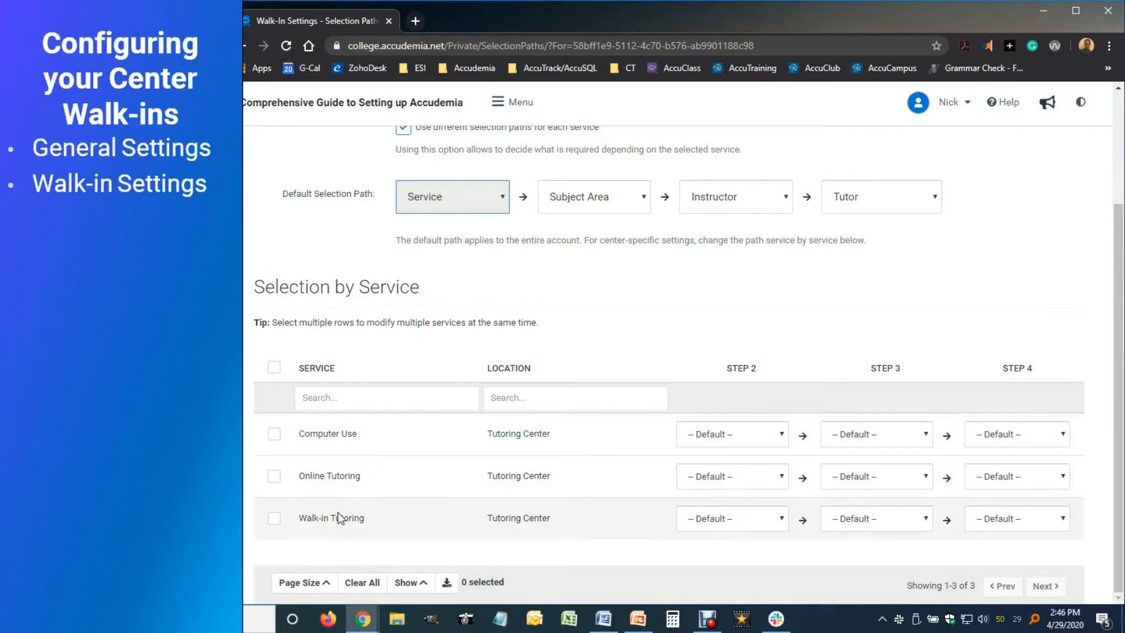
pyautogui.click(782, 438)
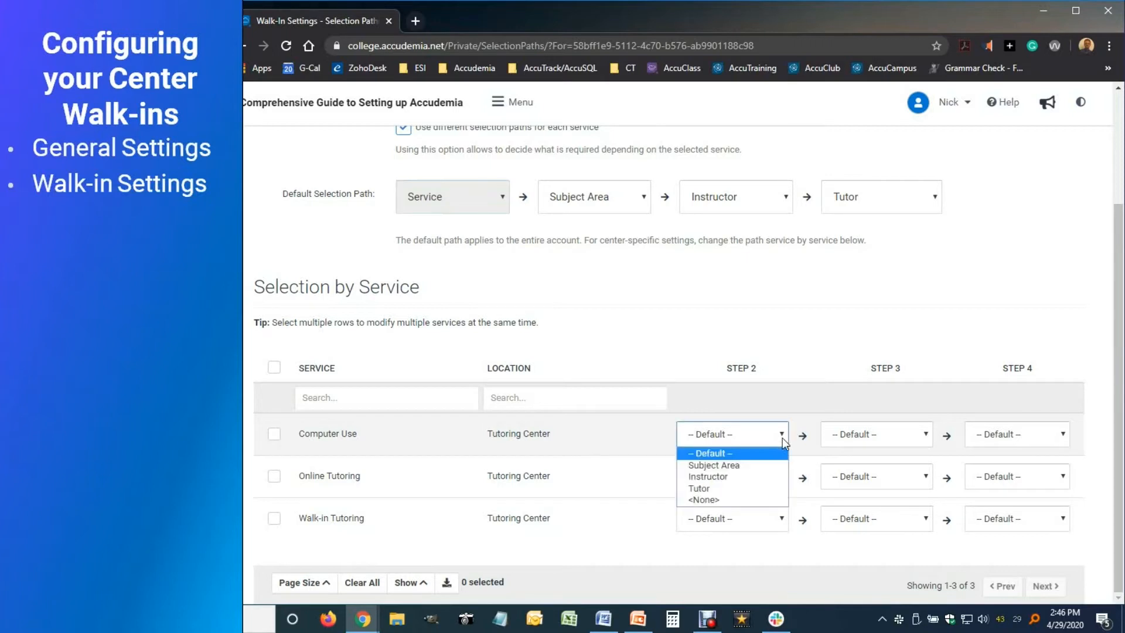
pyautogui.click(702, 500)
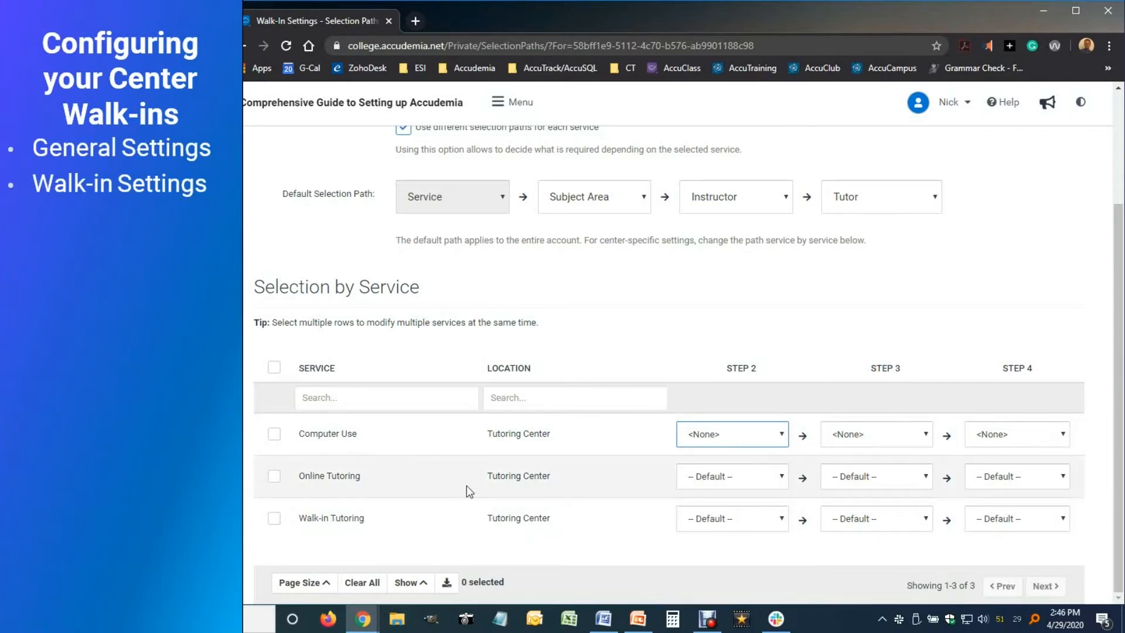
# Set step 2 of the Online Tutoring and Walk-in Tutoring services' selection paths to Subject Area.
pyautogui.click(762, 480)
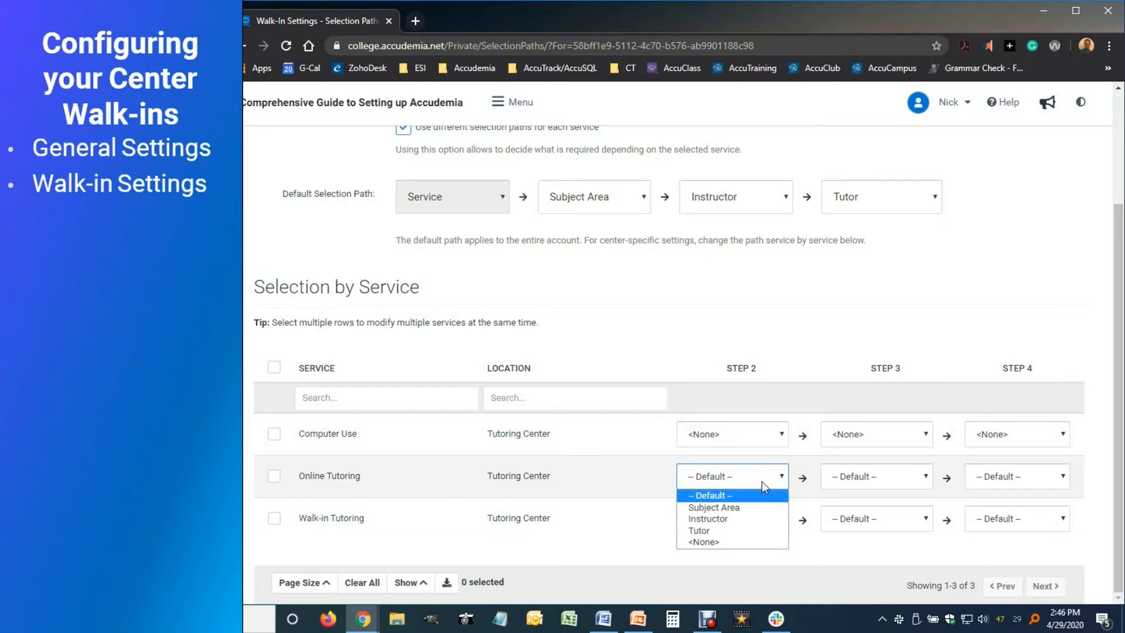
pyautogui.click(748, 509)
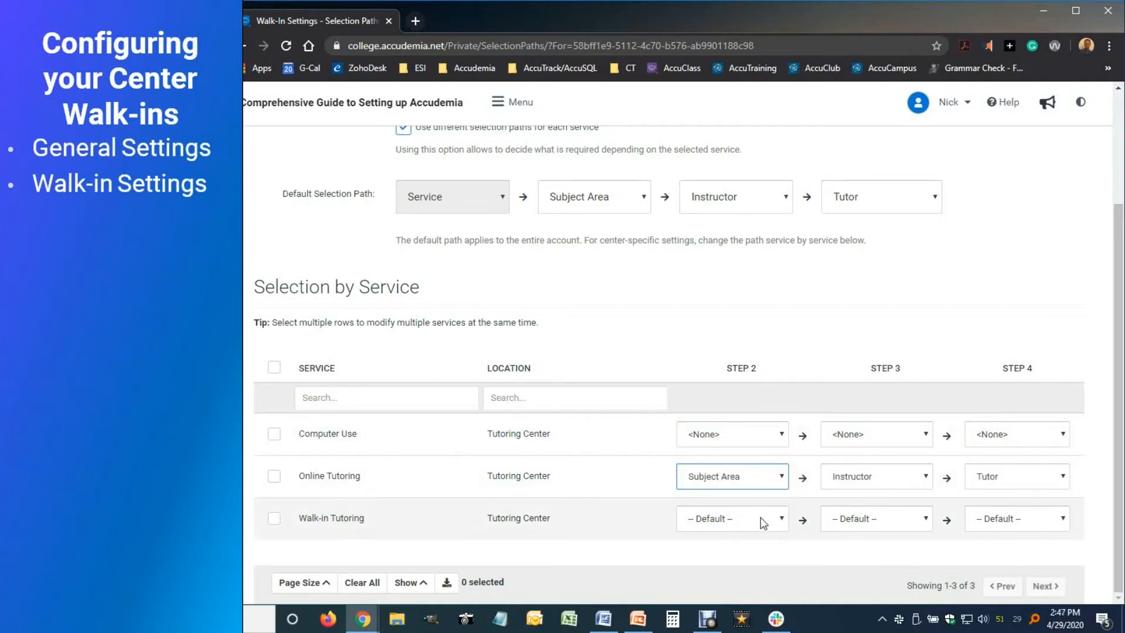
pyautogui.click(749, 527)
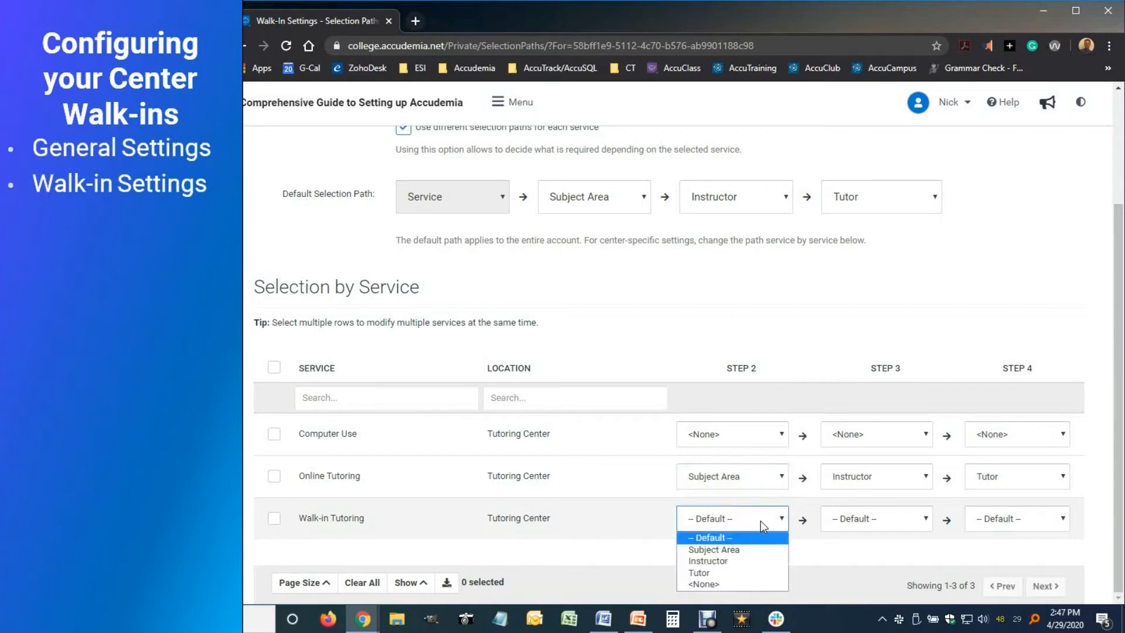
pyautogui.click(723, 544)
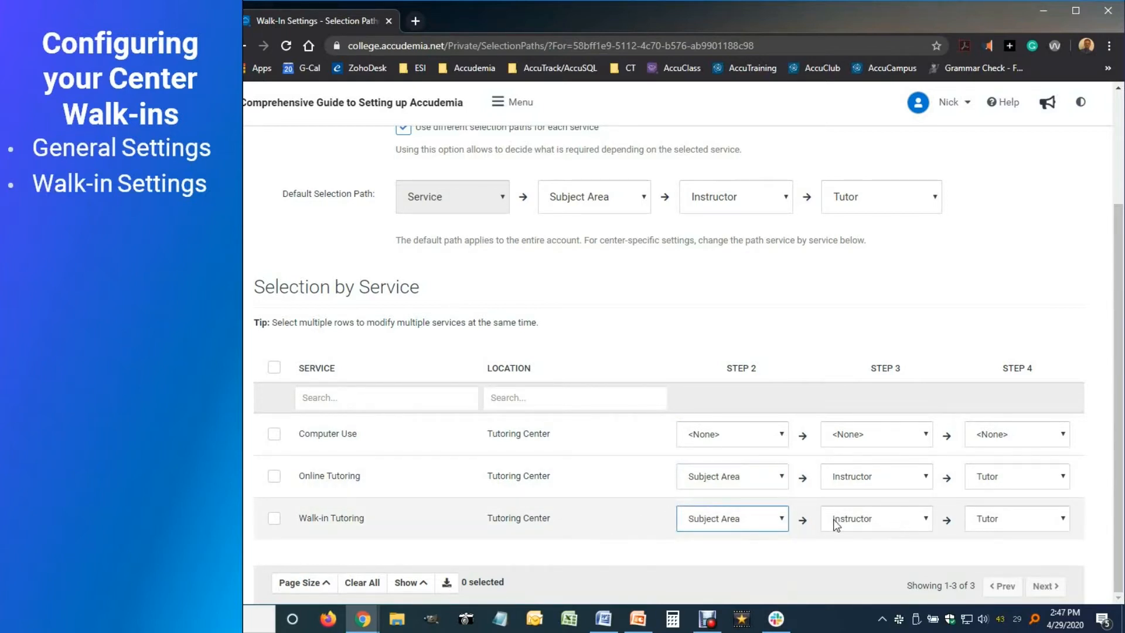
# Set step 4 of the Walk-in Tutoring service's selection path to <None> and save the selection paths.
pyautogui.click(996, 524)
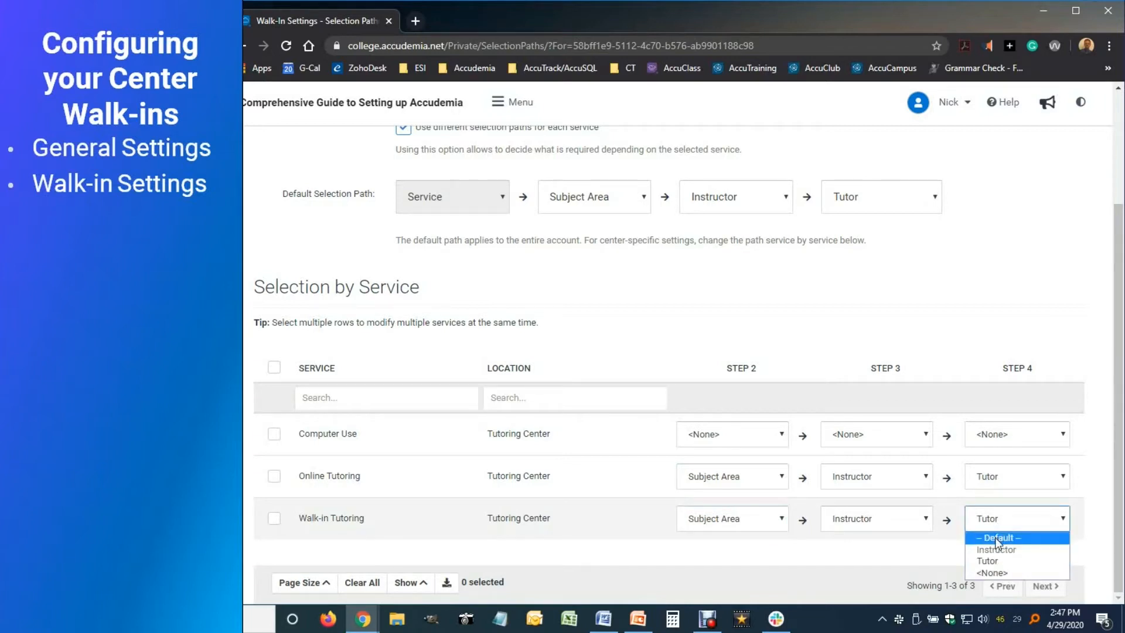
pyautogui.click(993, 572)
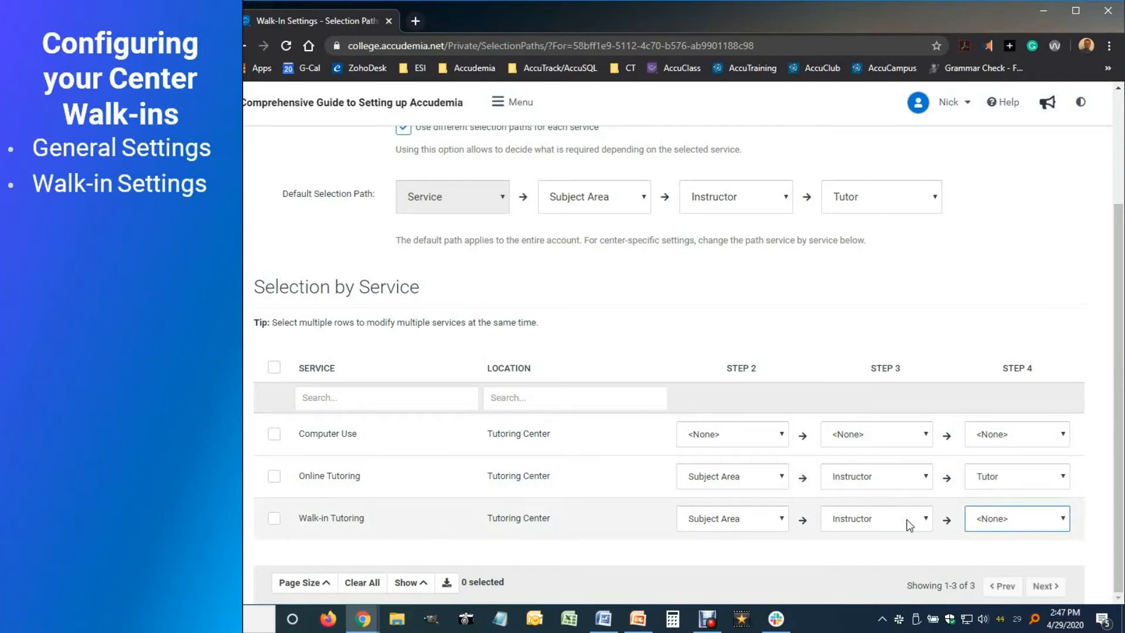
pyautogui.scroll(3, 910, 477)
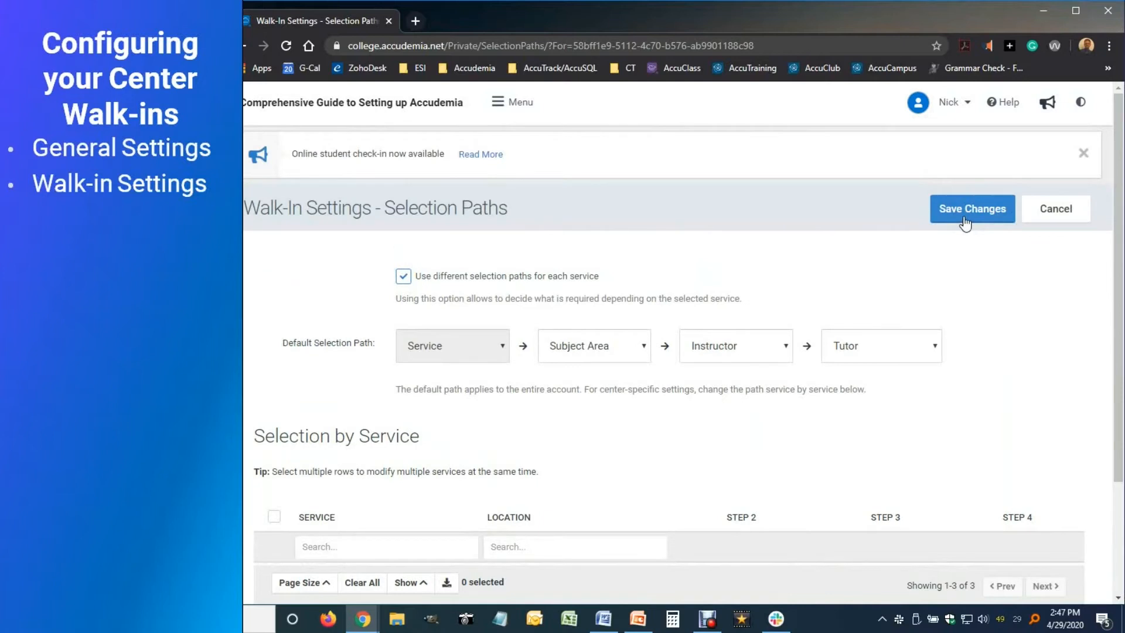
pyautogui.click(965, 223)
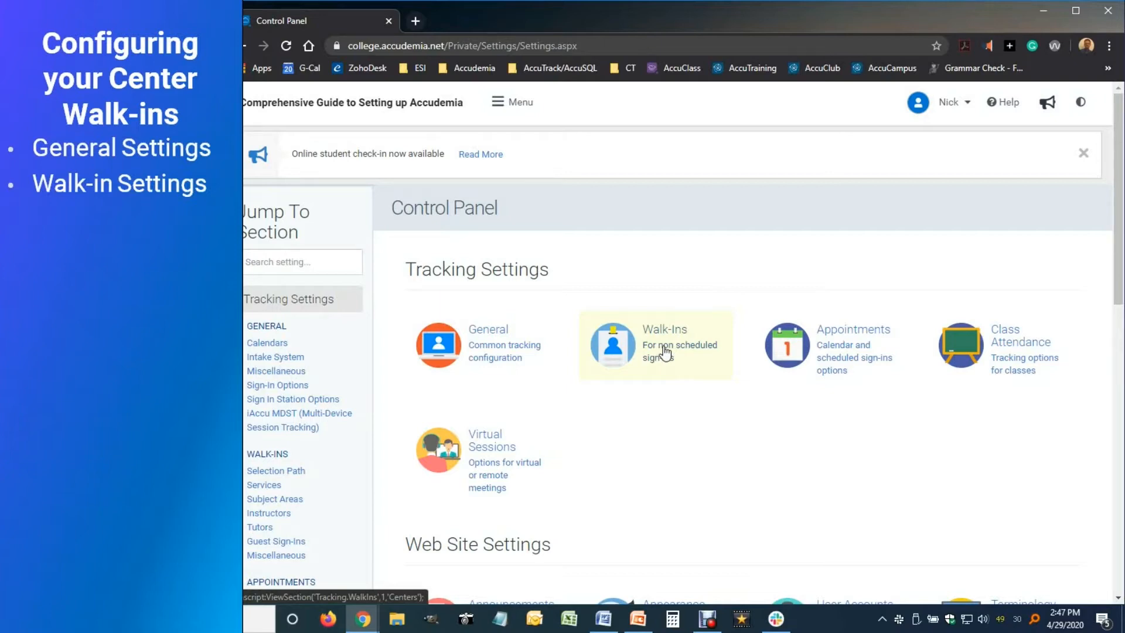
# Reopen the Walk-Ins tracking settings with Tutoring Center as the settings scope.
pyautogui.click(665, 352)
pyautogui.click(745, 258)
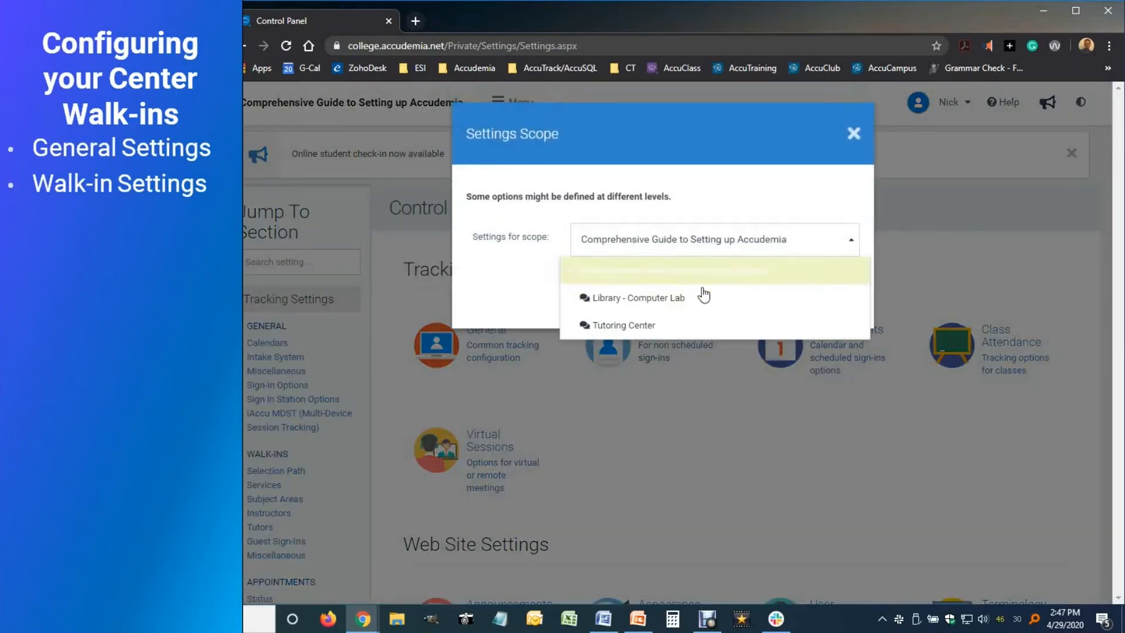
pyautogui.click(673, 324)
pyautogui.click(768, 304)
# Review the Selection Path, Services, Subject Areas, Instructors and Tutors sections of the Tutoring Center's walk-in settings.
pyautogui.scroll(-5, 779, 353)
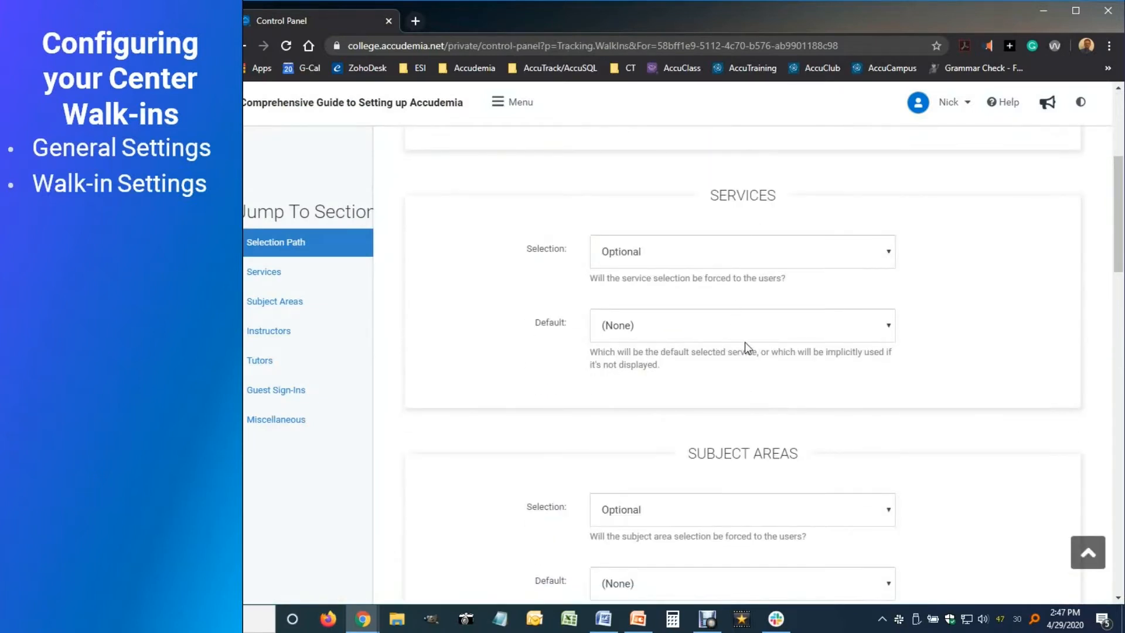
pyautogui.scroll(4, 745, 352)
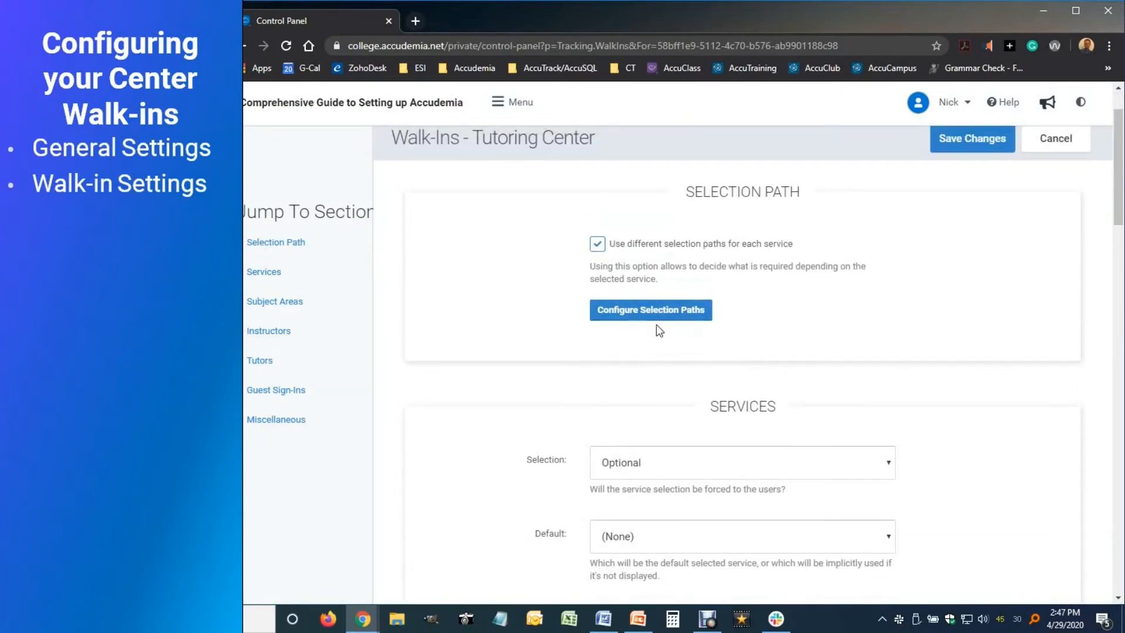
pyautogui.scroll(-3, 715, 432)
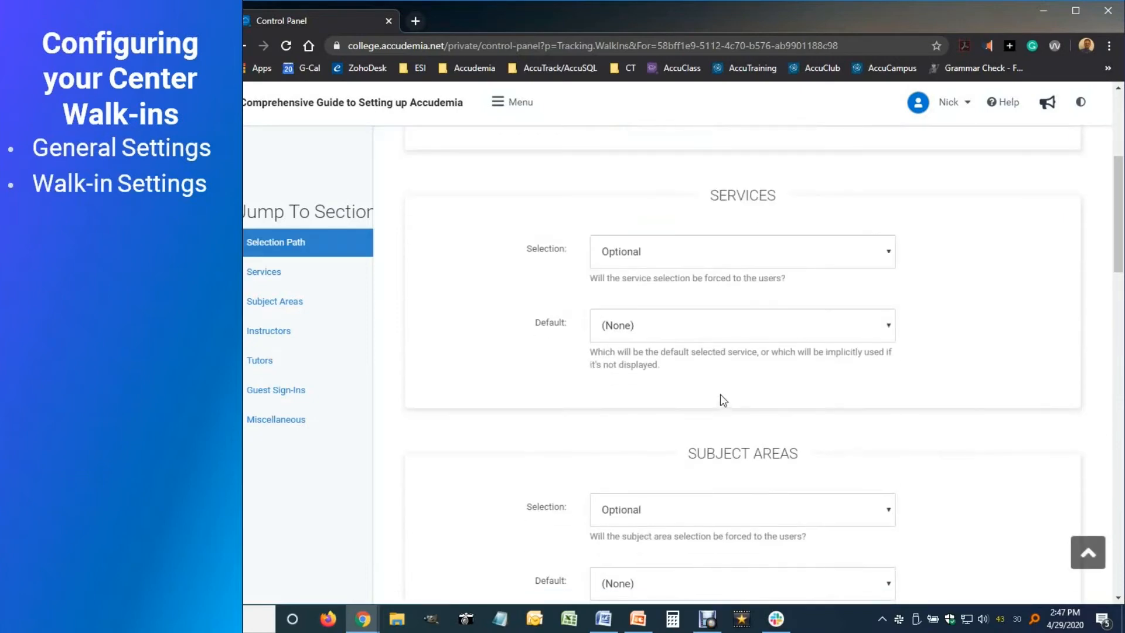
pyautogui.scroll(-3, 762, 432)
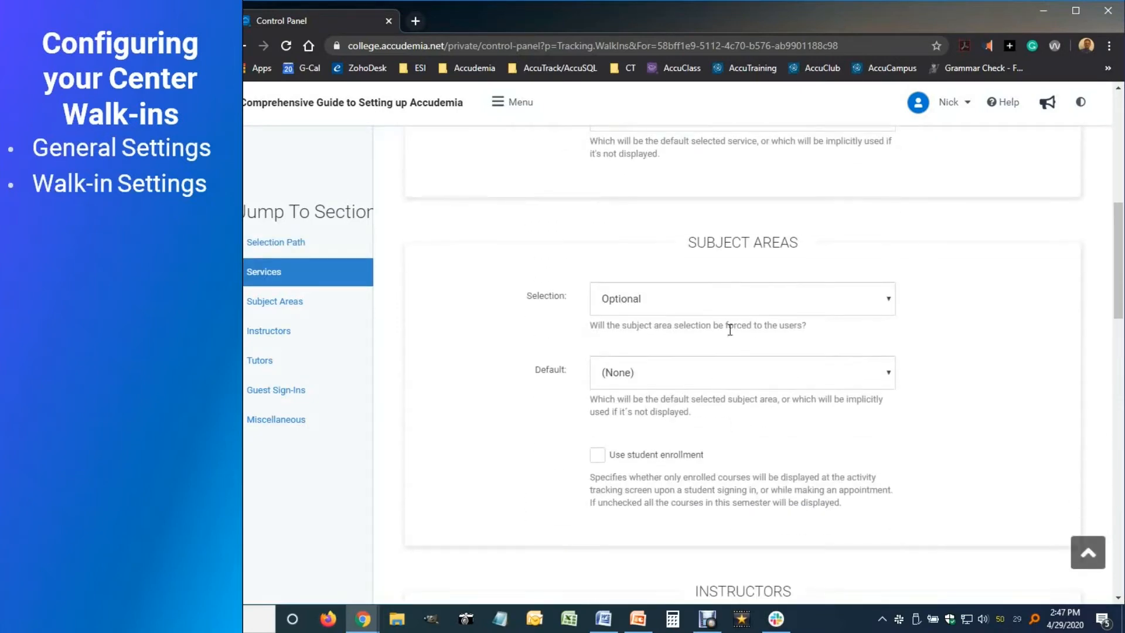
pyautogui.scroll(-3, 682, 366)
pyautogui.scroll(-3, 731, 410)
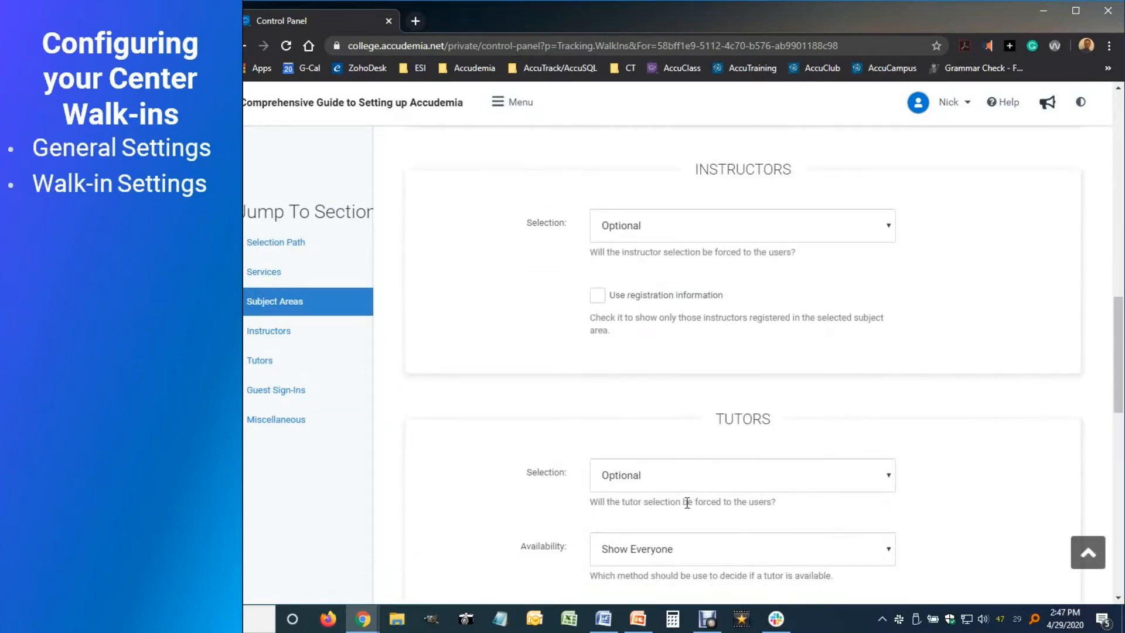
pyautogui.scroll(8, 745, 461)
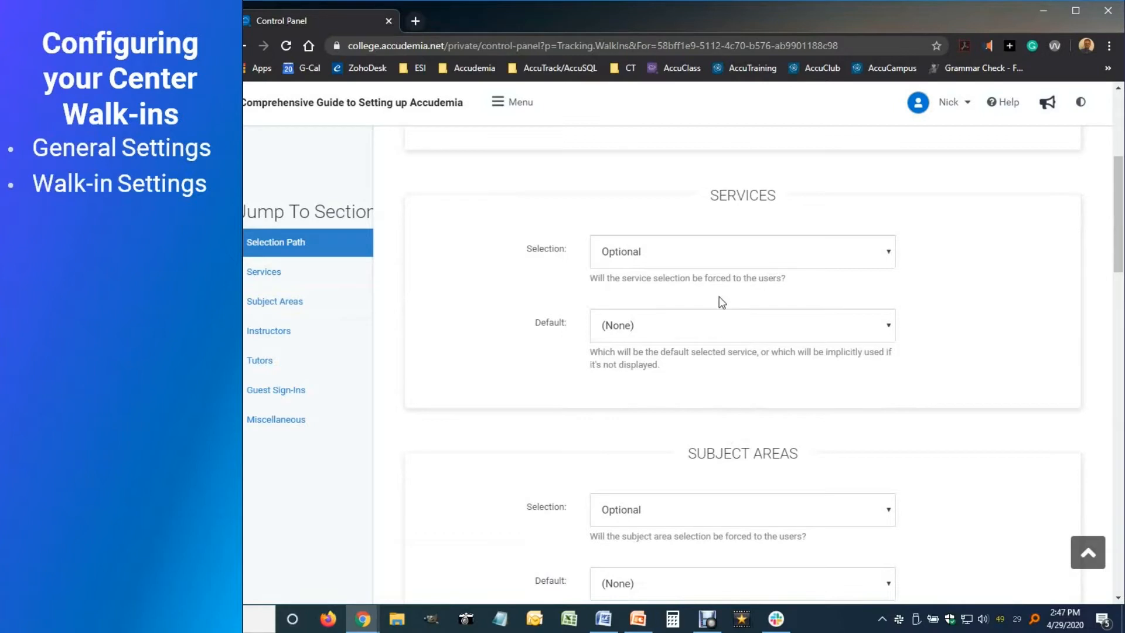
pyautogui.scroll(2, 698, 387)
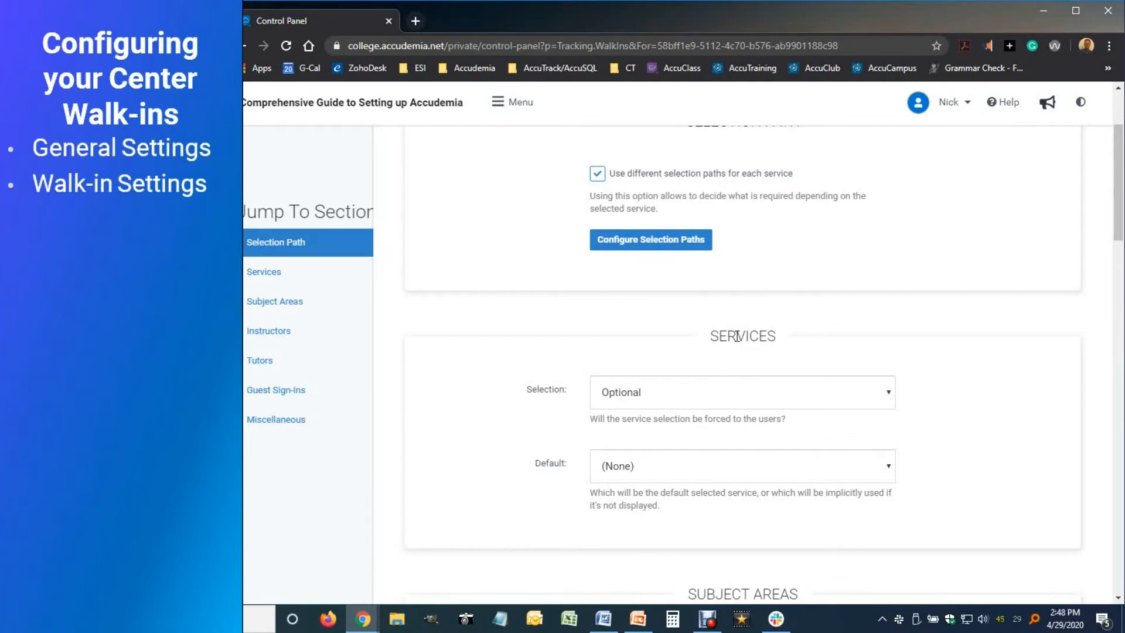
pyautogui.scroll(-1, 706, 346)
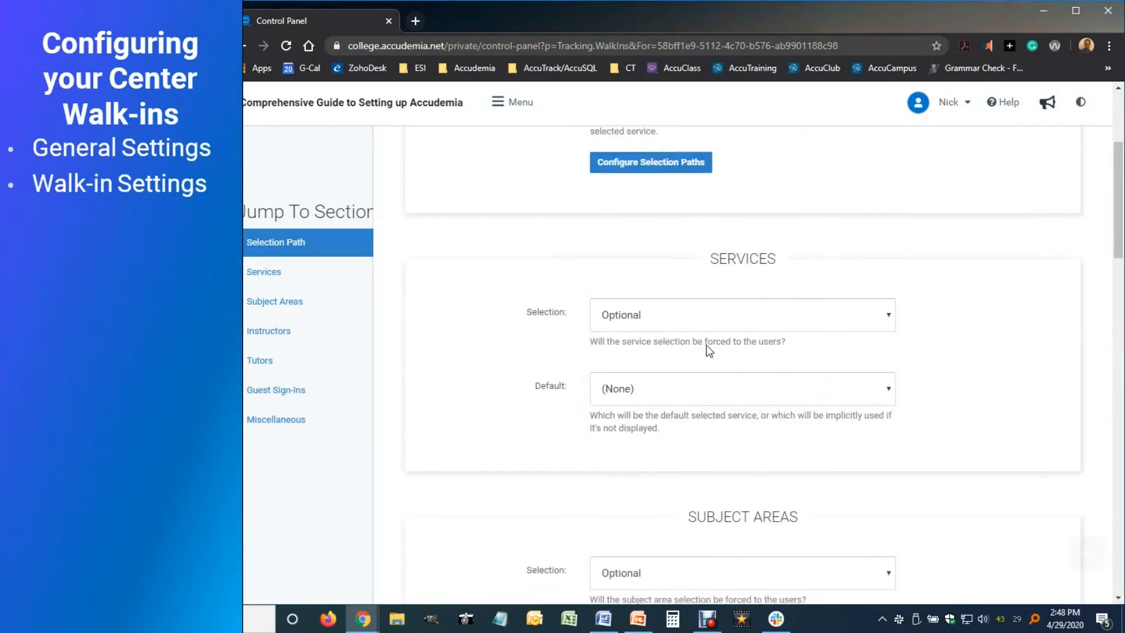
pyautogui.scroll(-1, 707, 345)
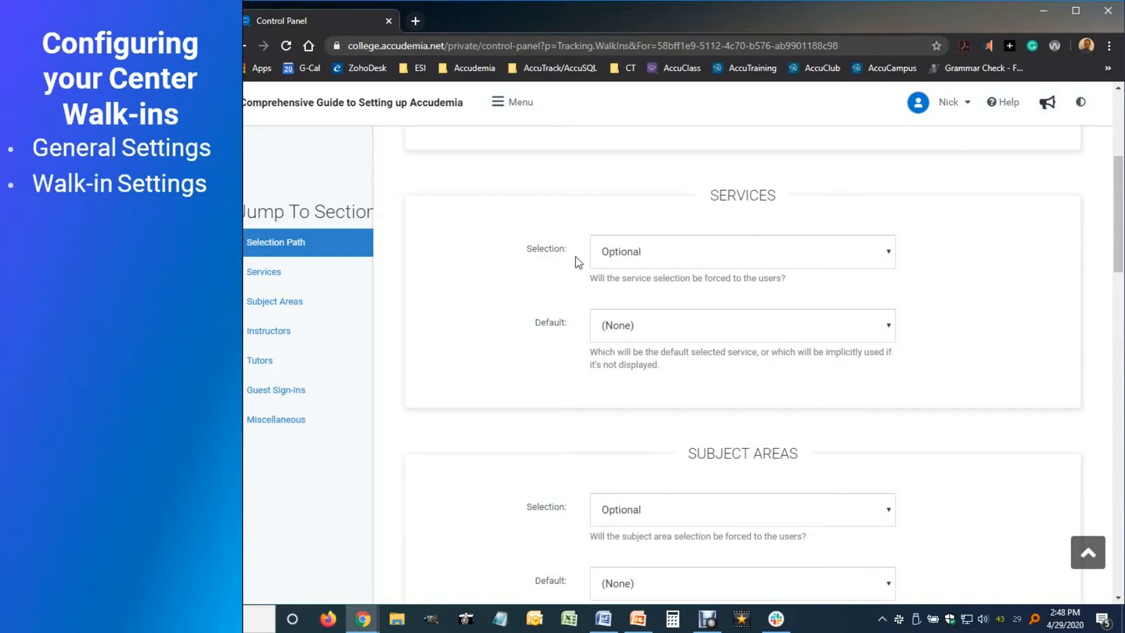
# Make service selection Required for walk-ins, keeping (None) as the default service.
pyautogui.click(643, 257)
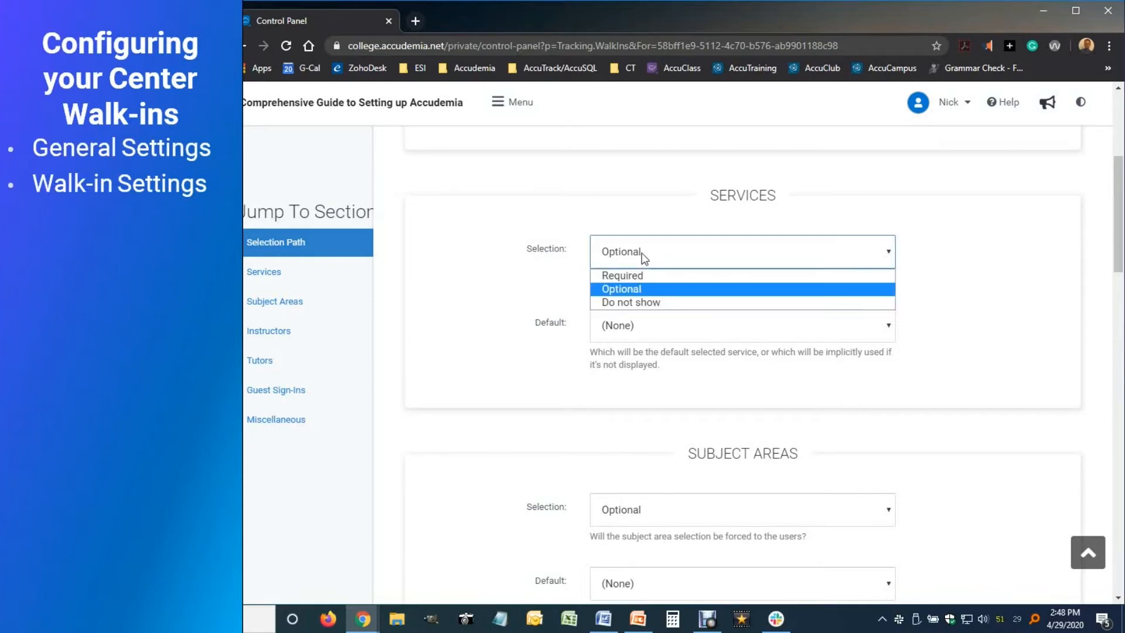
pyautogui.click(617, 276)
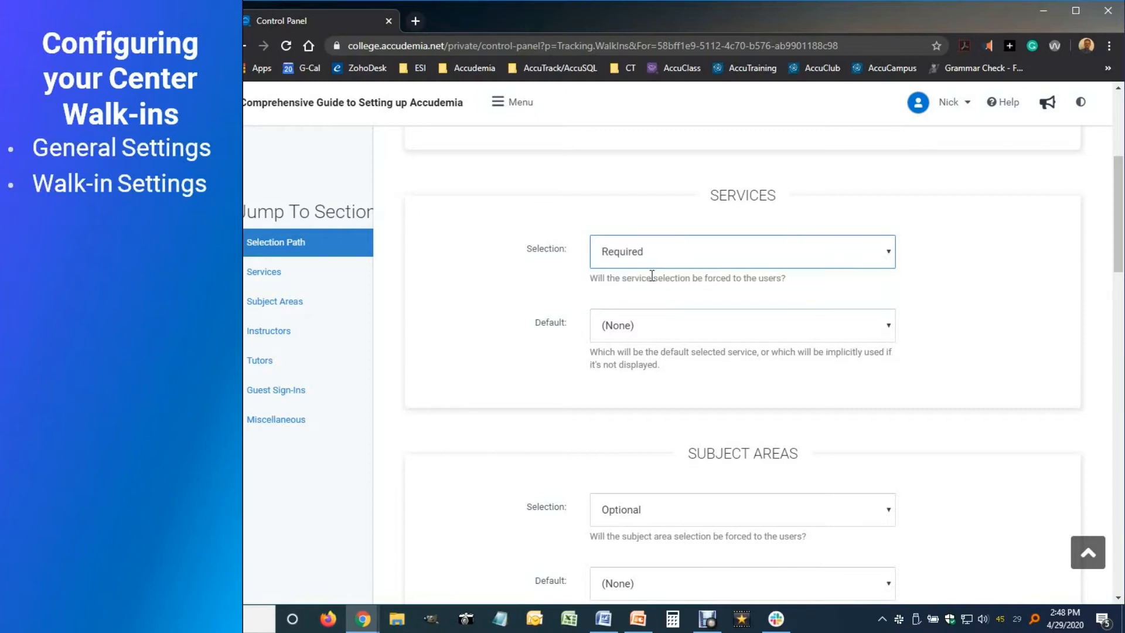
pyautogui.click(890, 254)
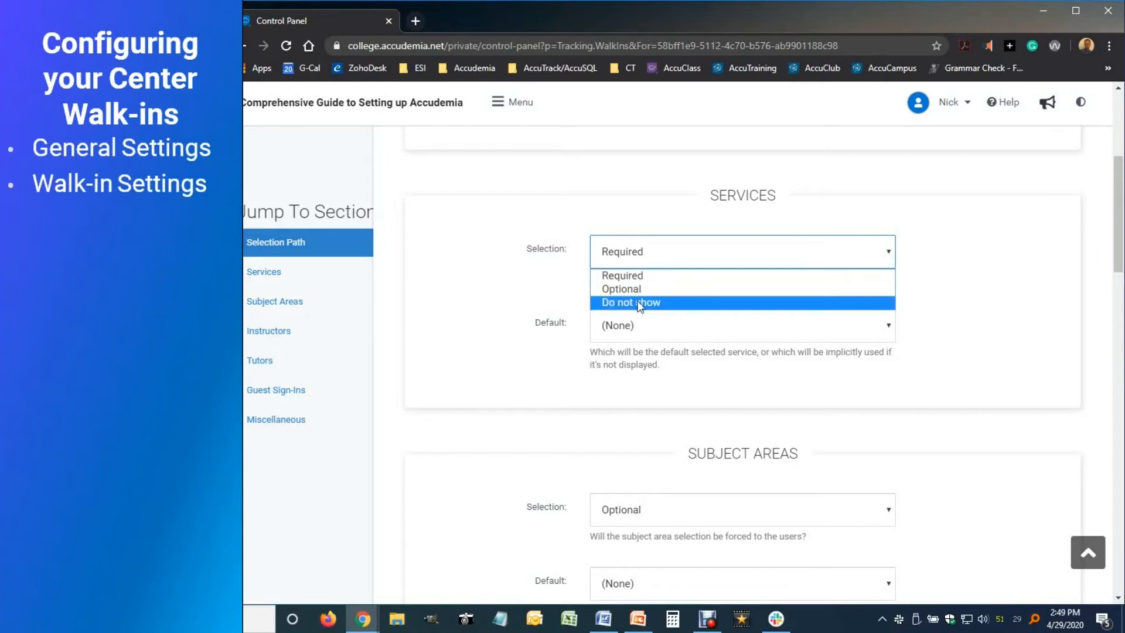
pyautogui.click(628, 274)
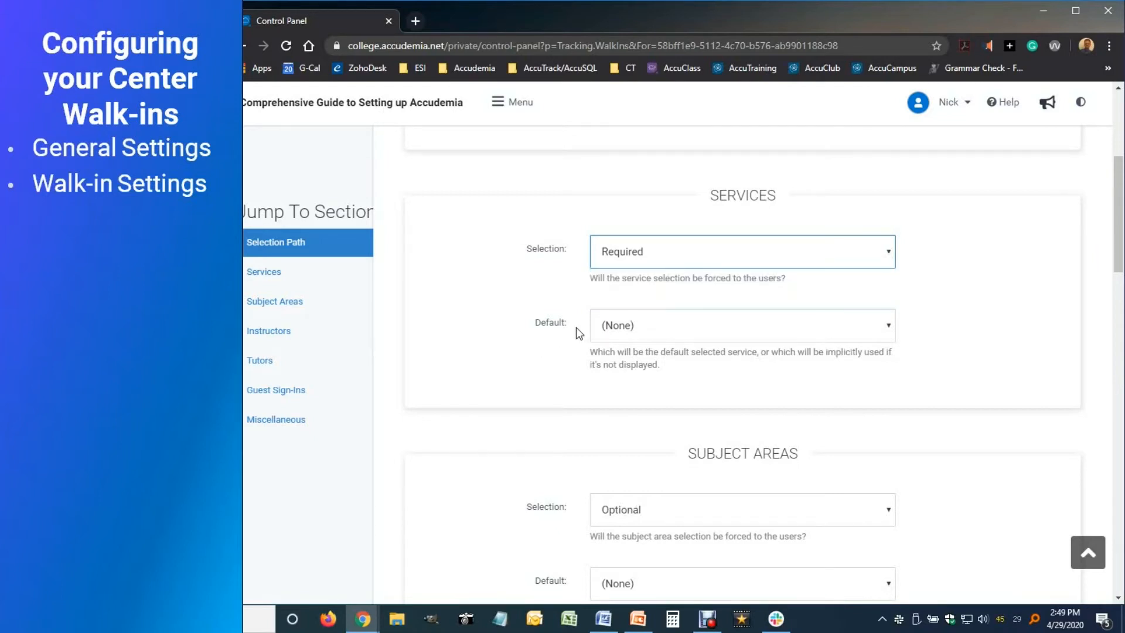
pyautogui.click(659, 330)
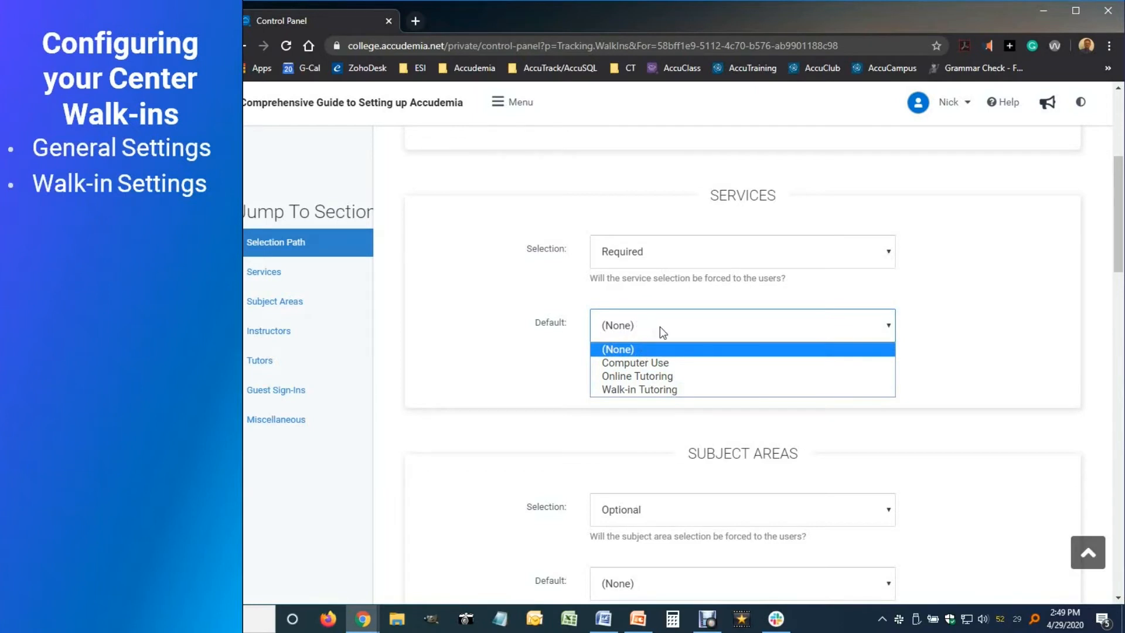
pyautogui.click(945, 326)
# Make subject area selection Required with (None) as the default, and enable the use of student enrollment.
pyautogui.scroll(-5, 876, 390)
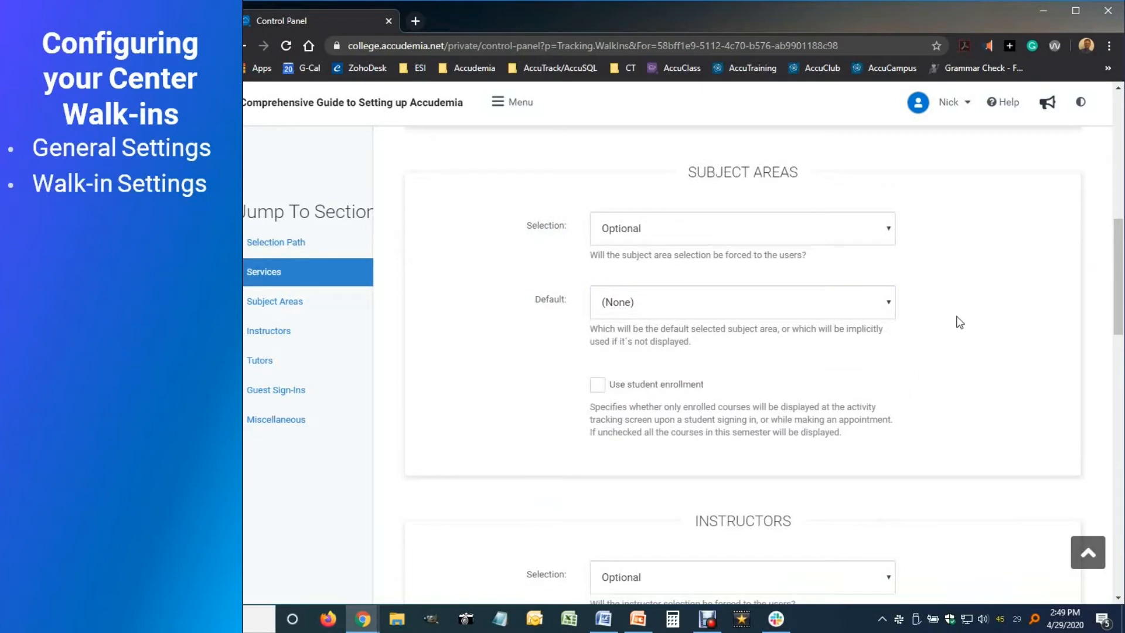
pyautogui.click(634, 241)
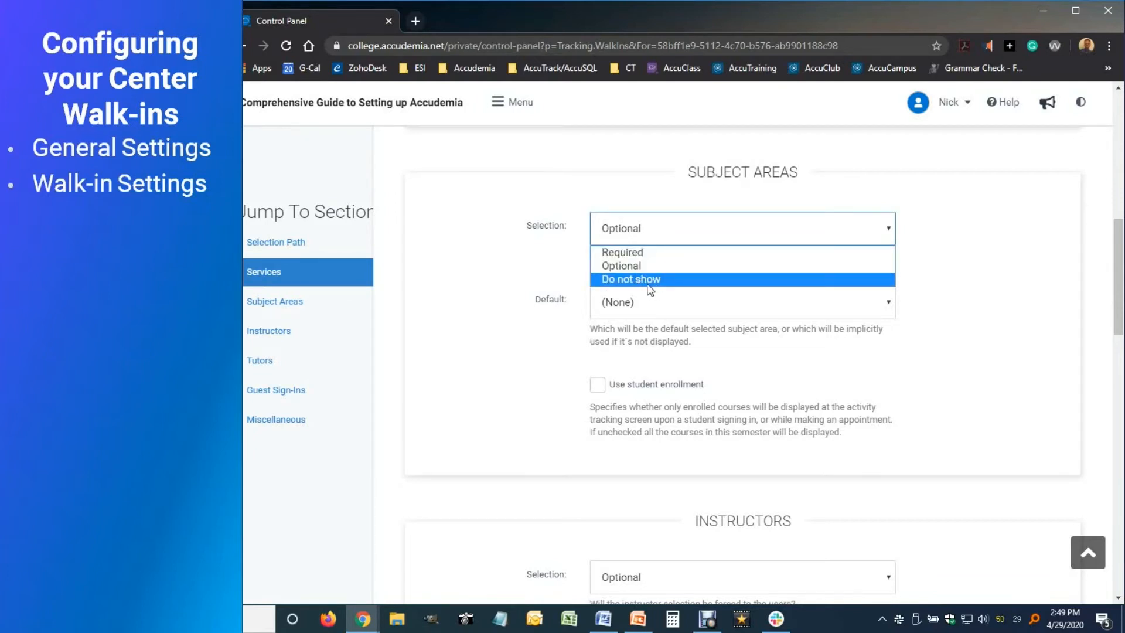
pyautogui.click(631, 255)
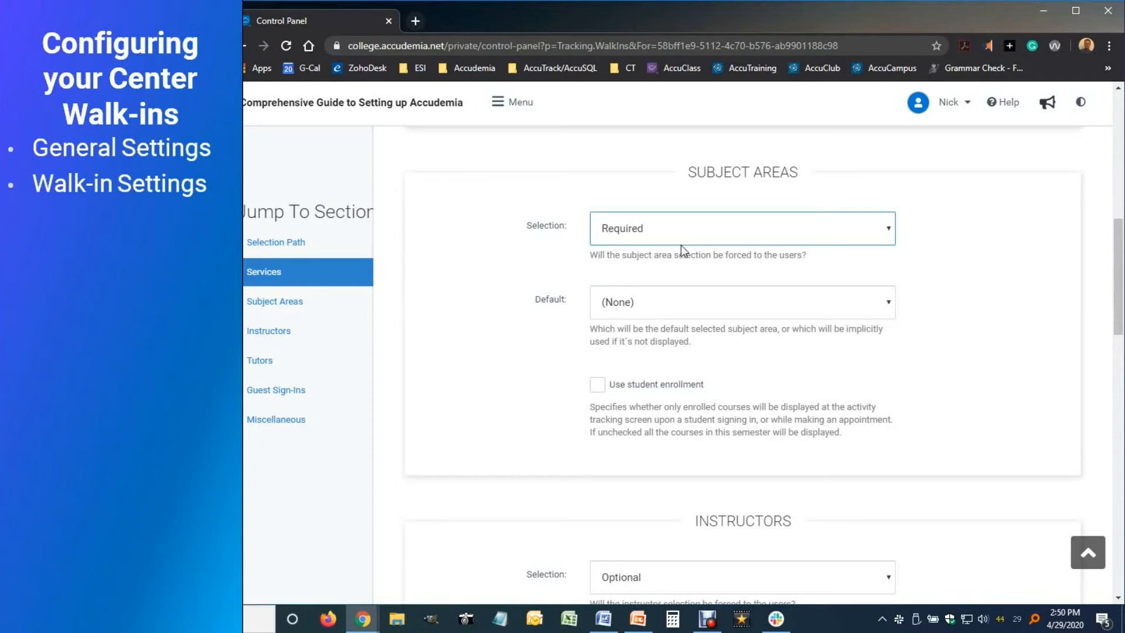
pyautogui.click(633, 308)
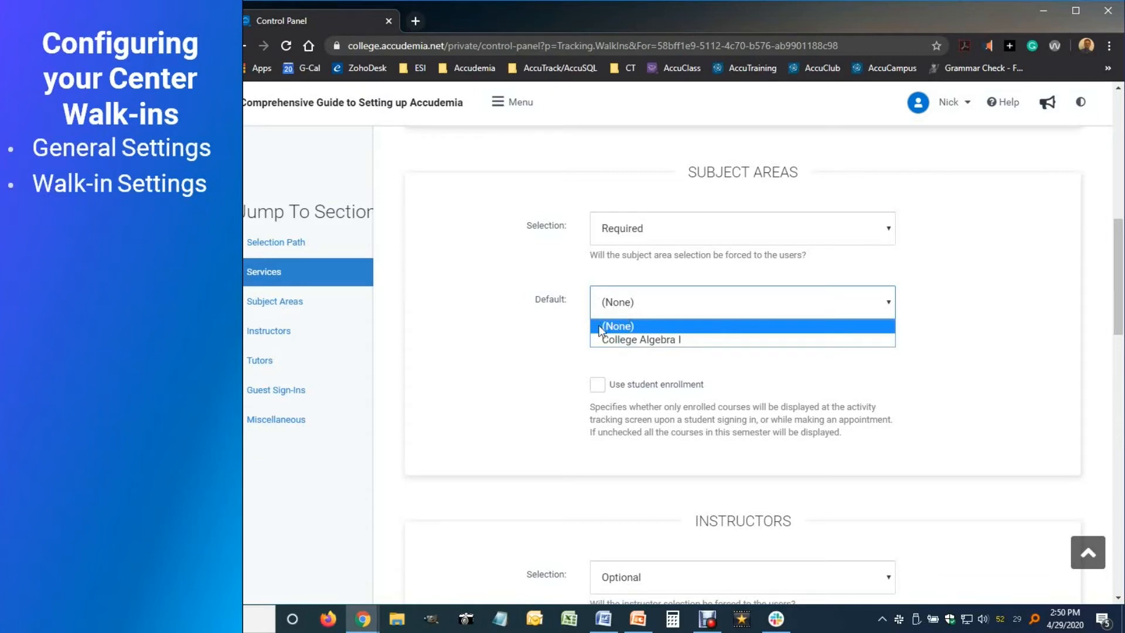
pyautogui.click(575, 316)
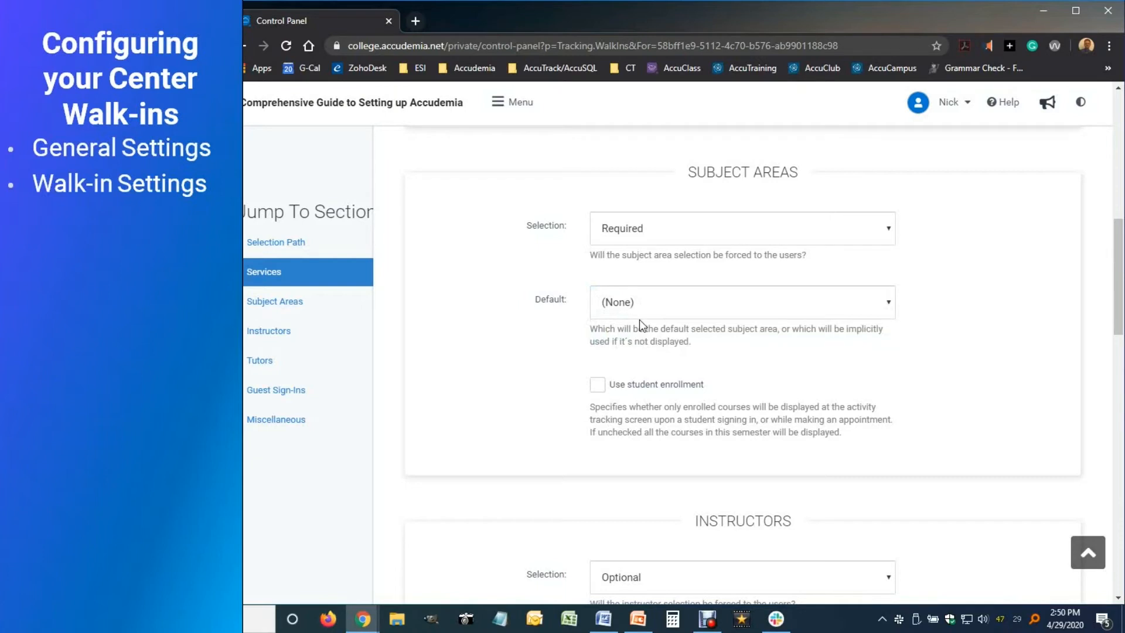
pyautogui.click(597, 386)
# Keep instructor selection Optional and enable the use of registration information for instructors.
pyautogui.scroll(-5, 636, 389)
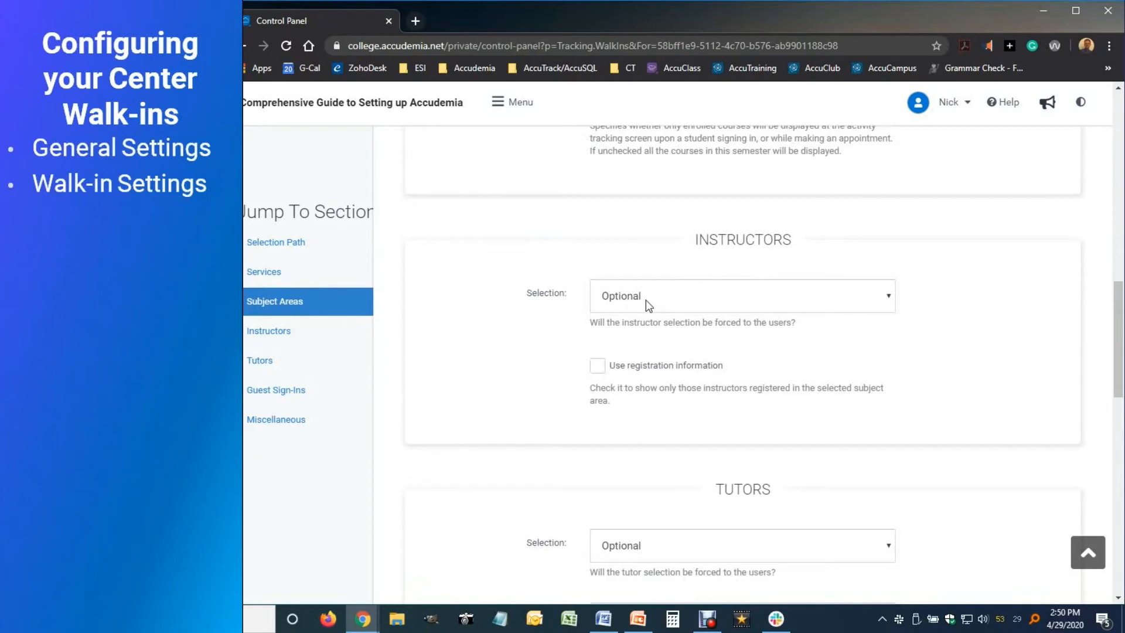
pyautogui.click(618, 300)
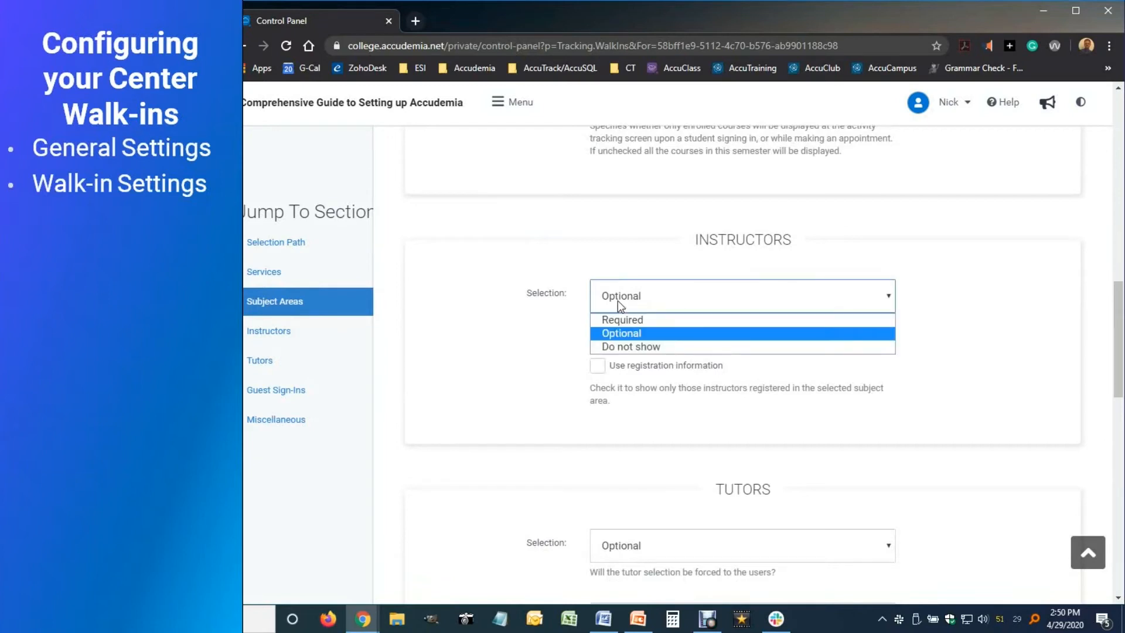
pyautogui.click(626, 332)
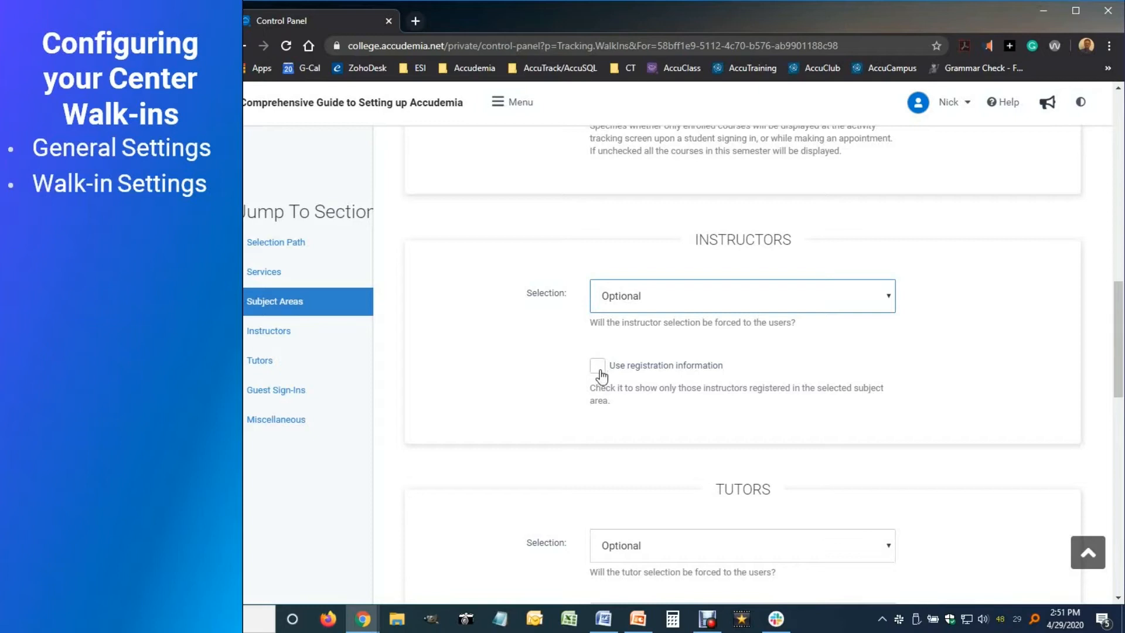
pyautogui.scroll(1, 658, 369)
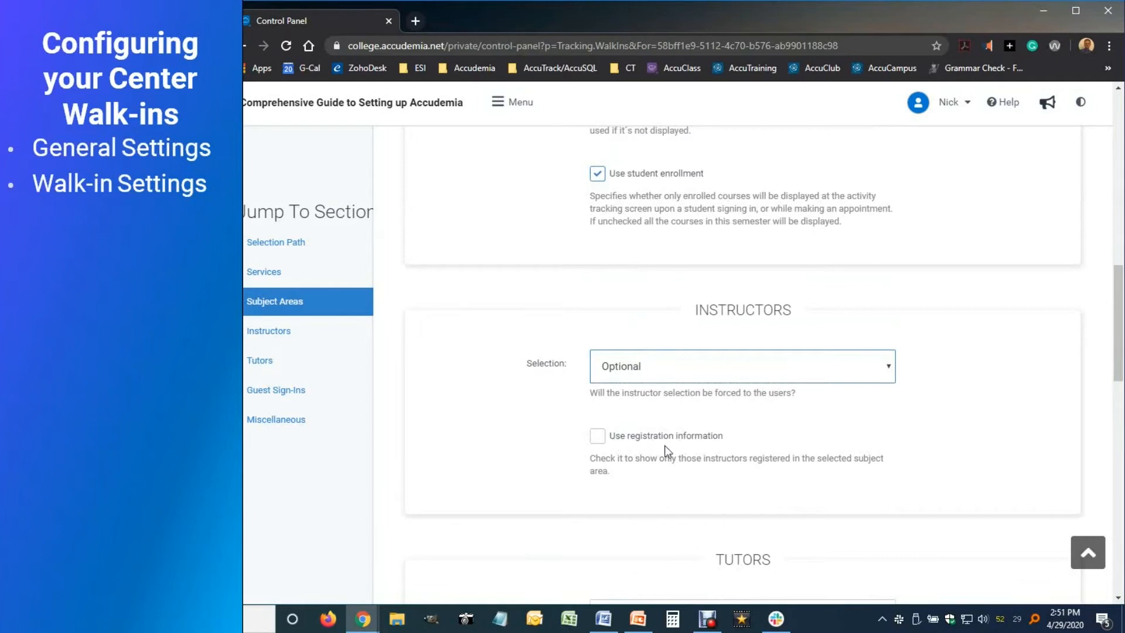
pyautogui.click(597, 439)
# Make tutor selection Required for walk-ins and base tutor availability on Use Schedule Information.
pyautogui.scroll(-3, 645, 468)
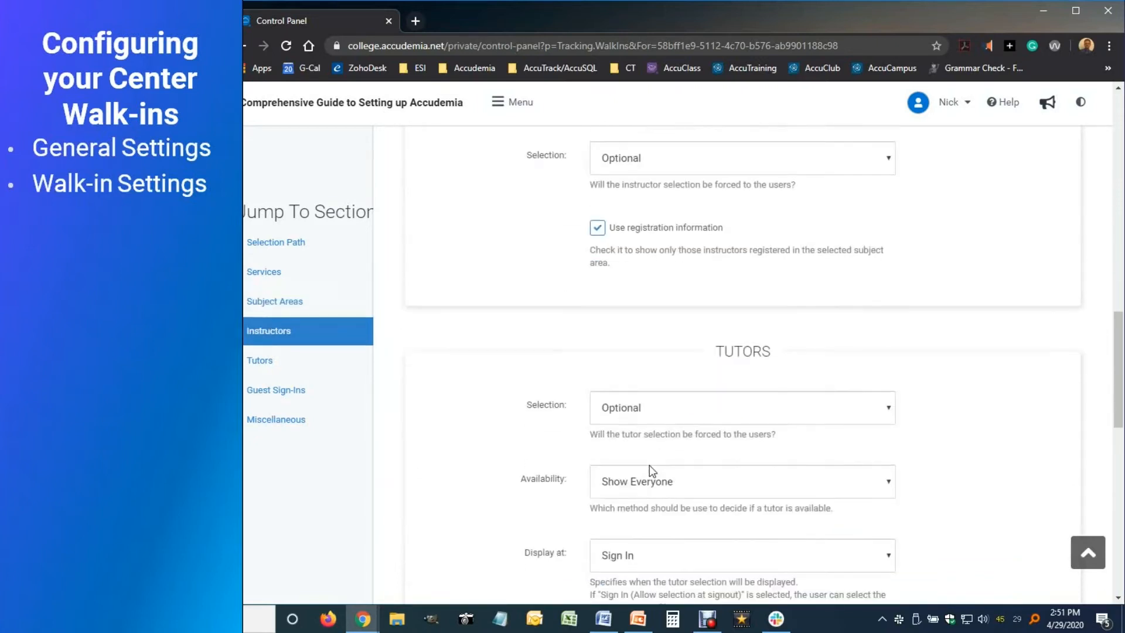
pyautogui.scroll(-4, 682, 385)
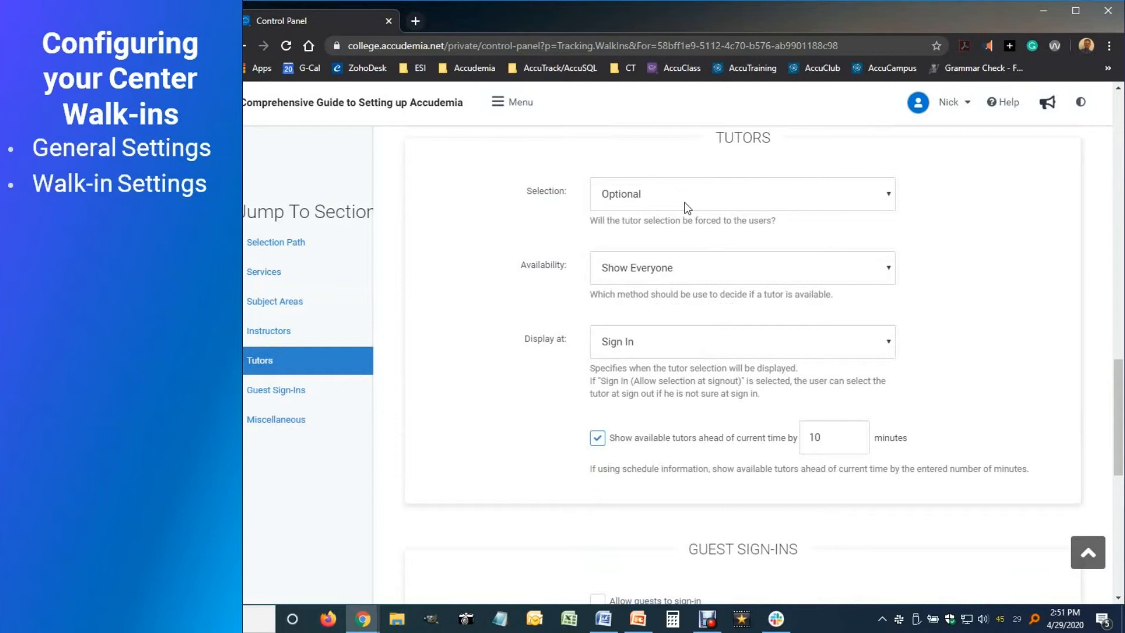
pyautogui.click(636, 199)
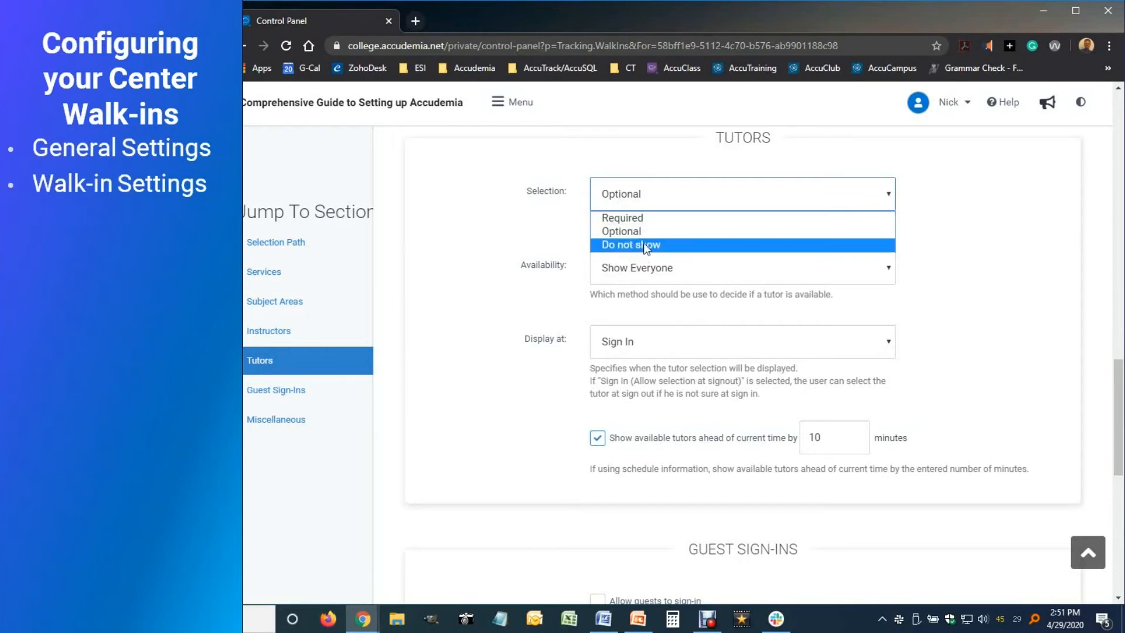
pyautogui.click(620, 220)
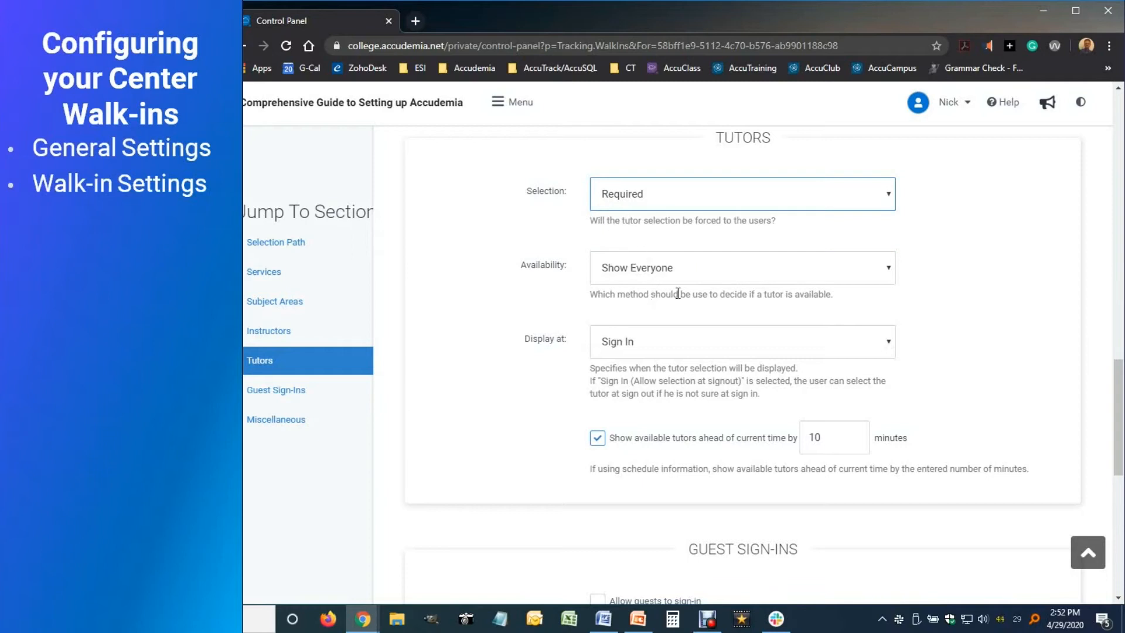
pyautogui.click(888, 271)
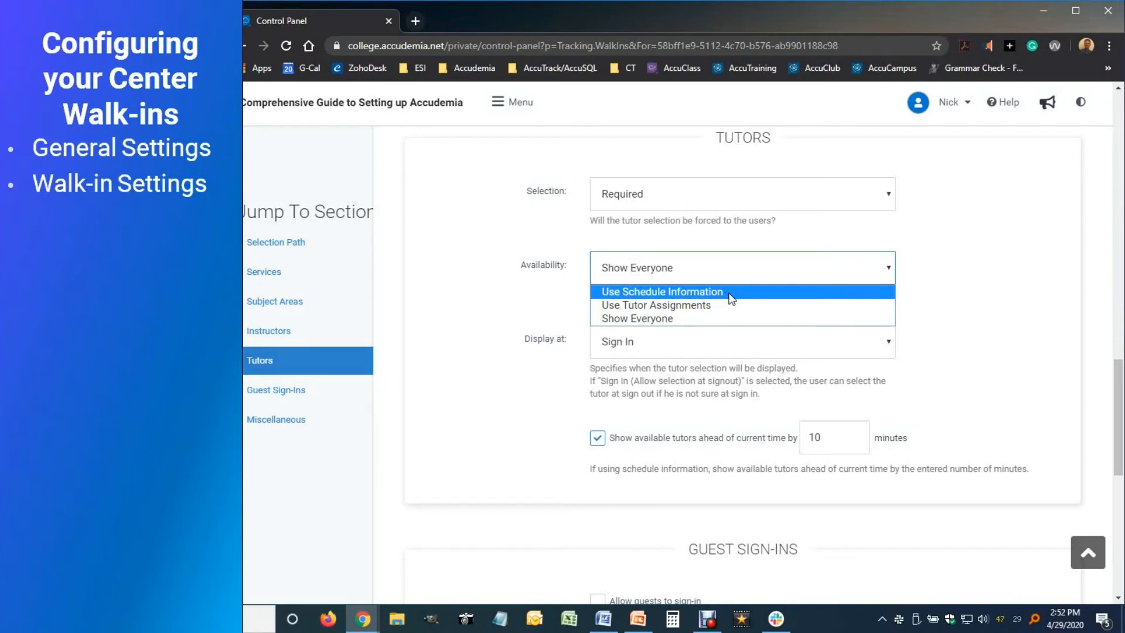
pyautogui.click(677, 295)
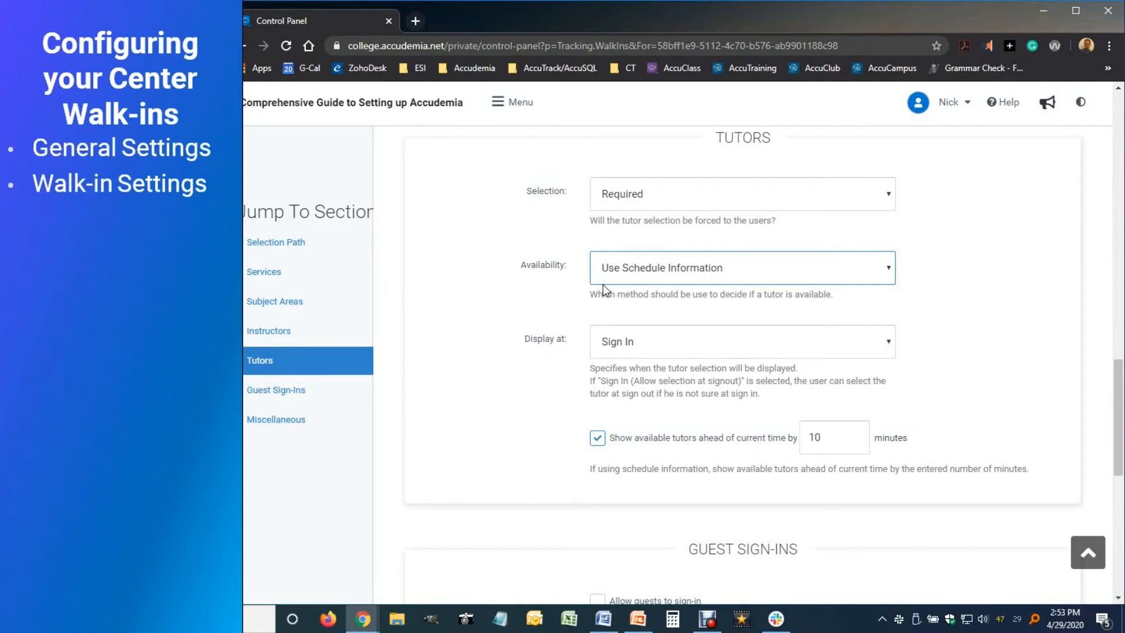
# Keep tutor selection displayed at Sign In and show available tutors 5 minutes ahead of current time.
pyautogui.click(637, 343)
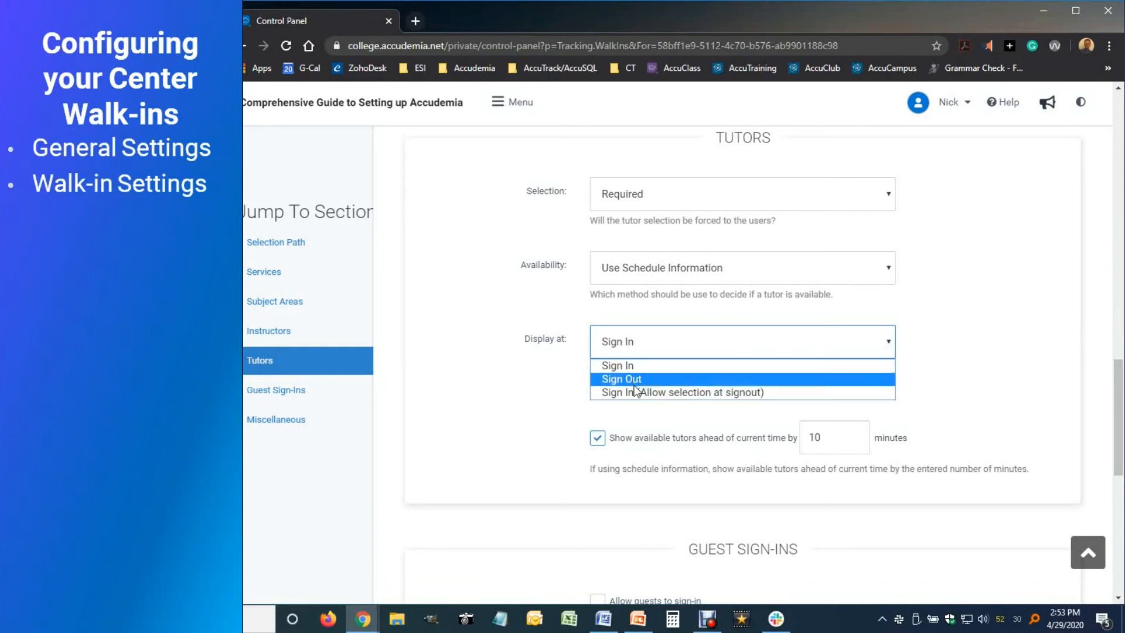
pyautogui.click(554, 378)
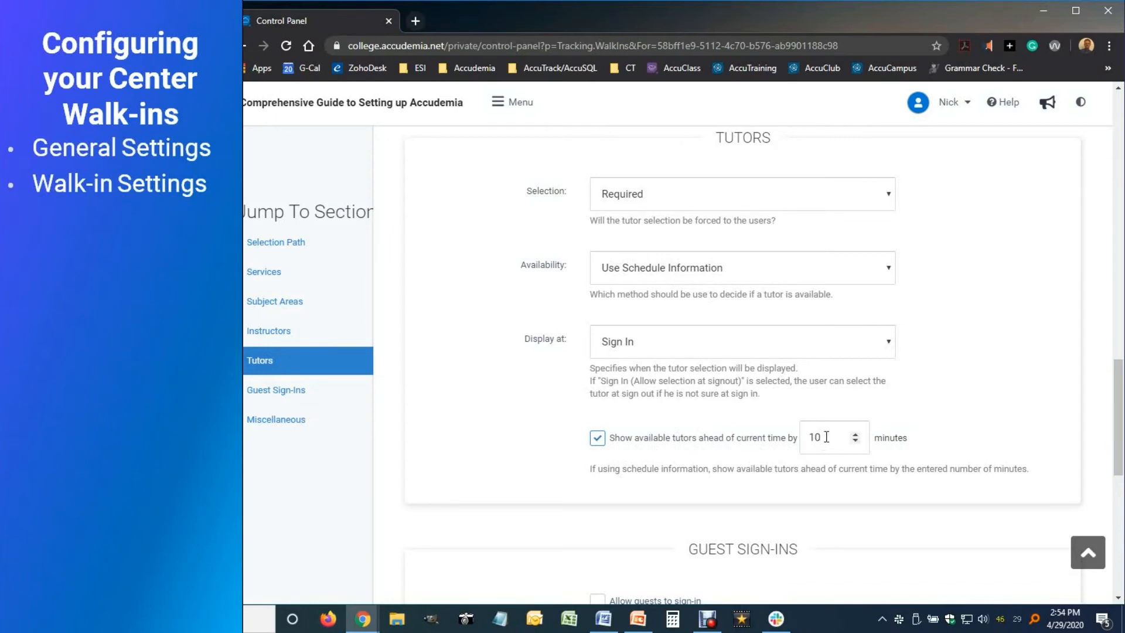
pyautogui.moveTo(821, 440); pyautogui.dragTo(815, 441)
pyautogui.write('5')
# In the guest sign-in settings, set the sign-in time for guests to 60 and the Guest User ID to Tutor-Guest.
pyautogui.scroll(-6, 693, 464)
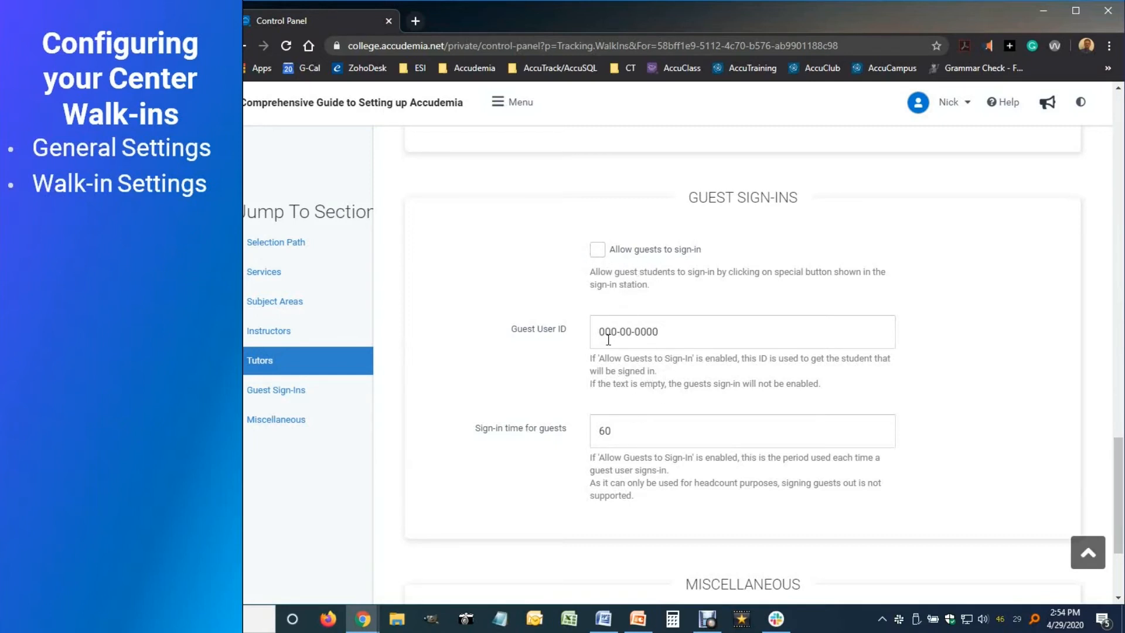
pyautogui.doubleClick(622, 432)
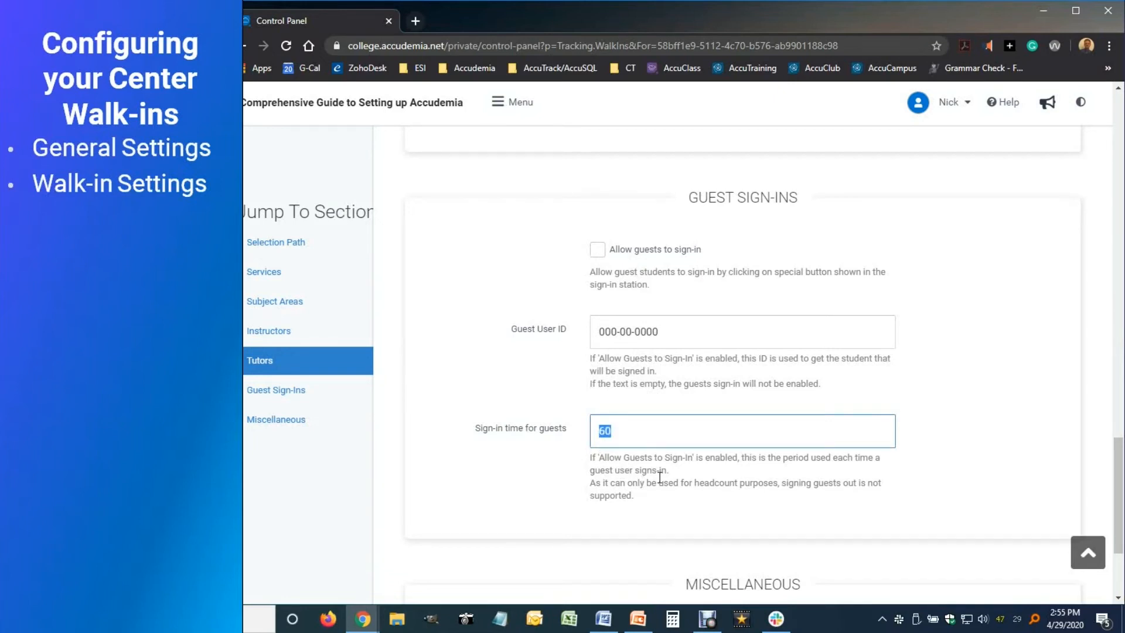
pyautogui.write('60')
pyautogui.moveTo(668, 336); pyautogui.dragTo(582, 346)
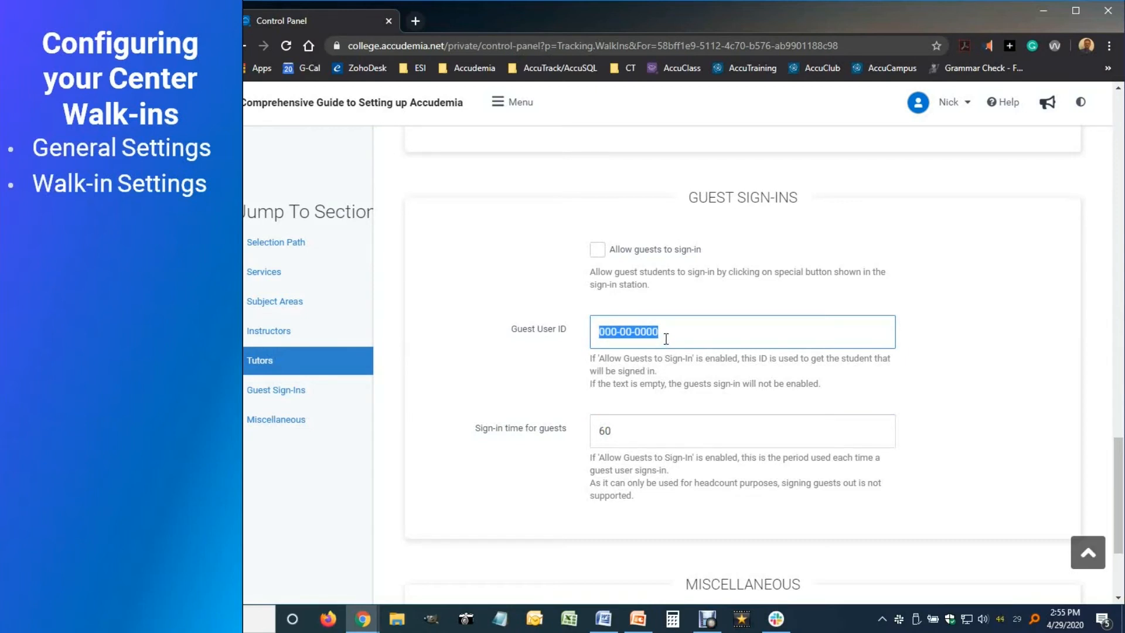
pyautogui.write('Tutor')
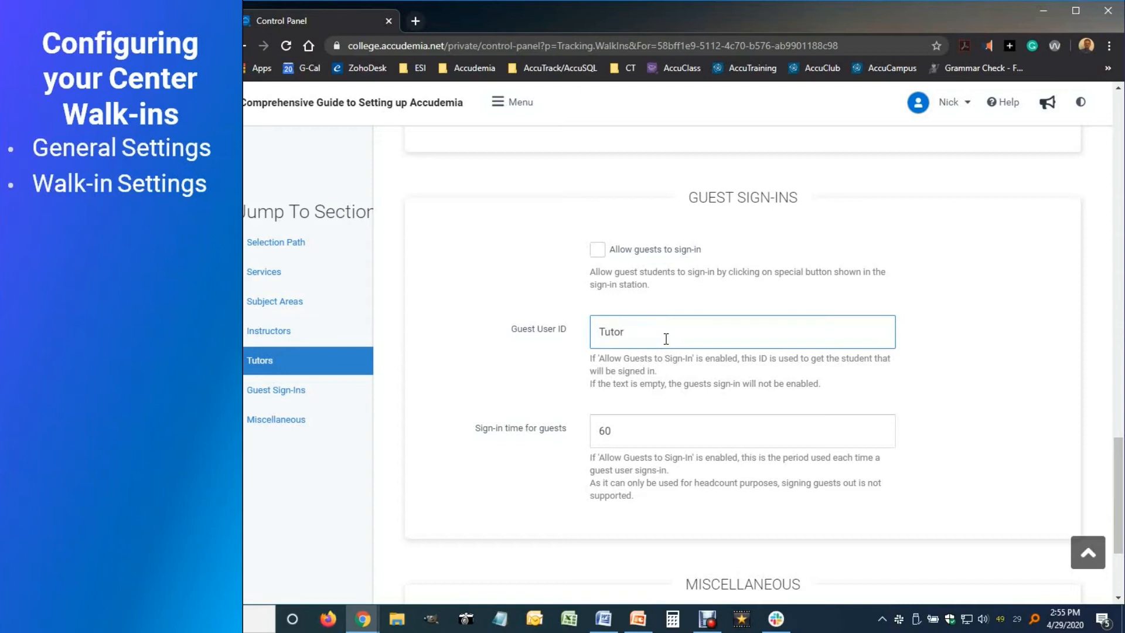
pyautogui.write('-Guest')
# Keep confirmation before signing in required and save the Tutoring Center's walk-in settings.
pyautogui.scroll(-1, 682, 448)
pyautogui.scroll(-3, 682, 447)
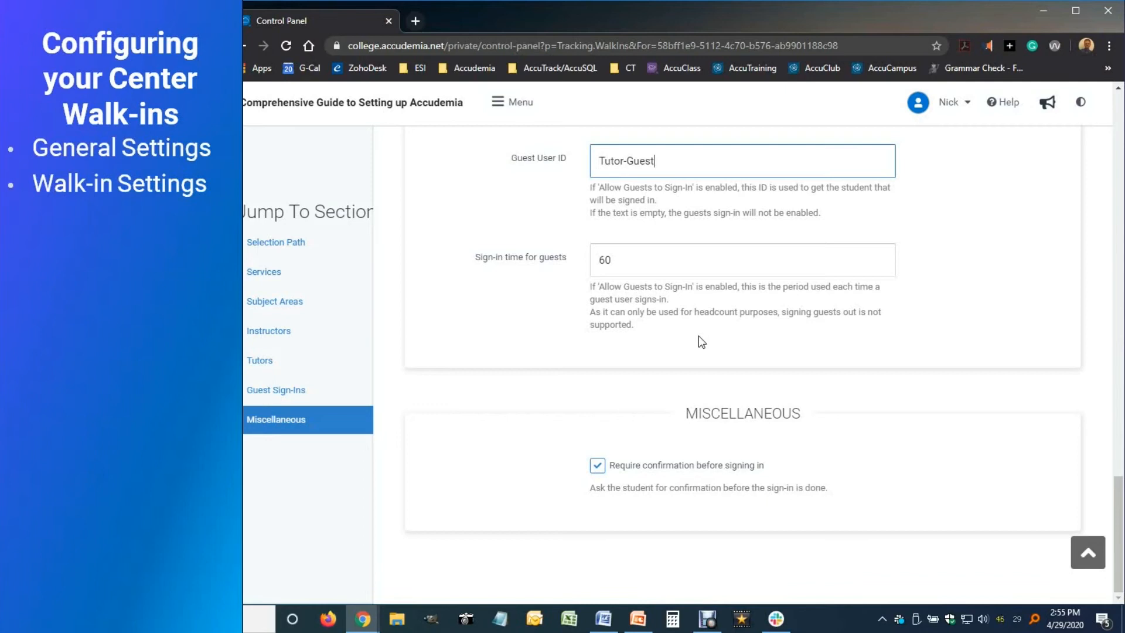
pyautogui.click(1089, 554)
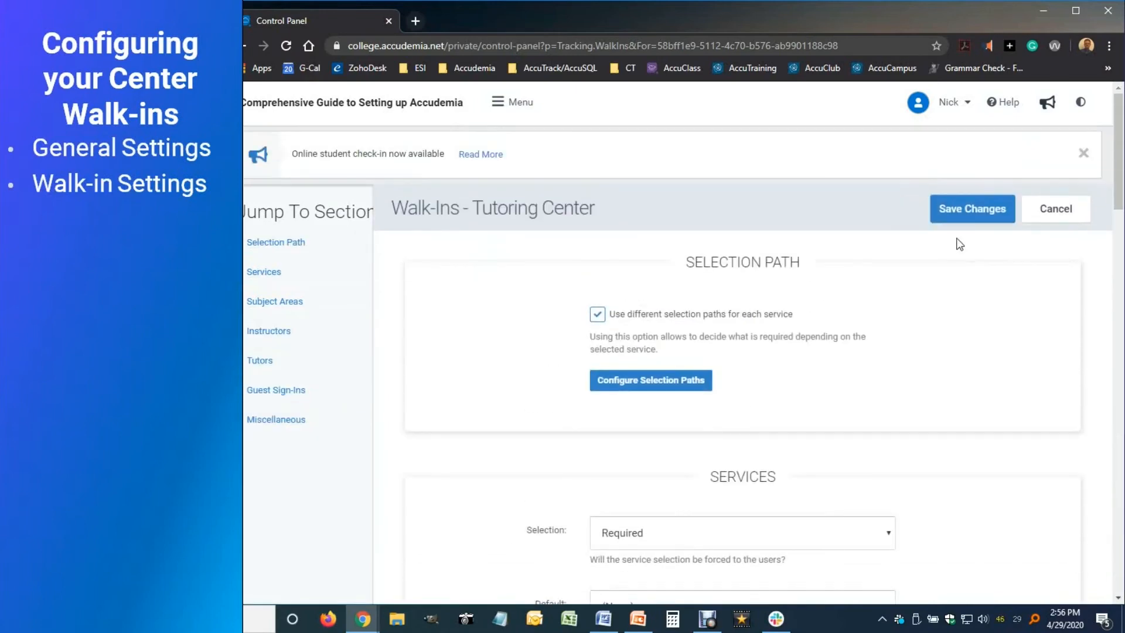
pyautogui.click(965, 215)
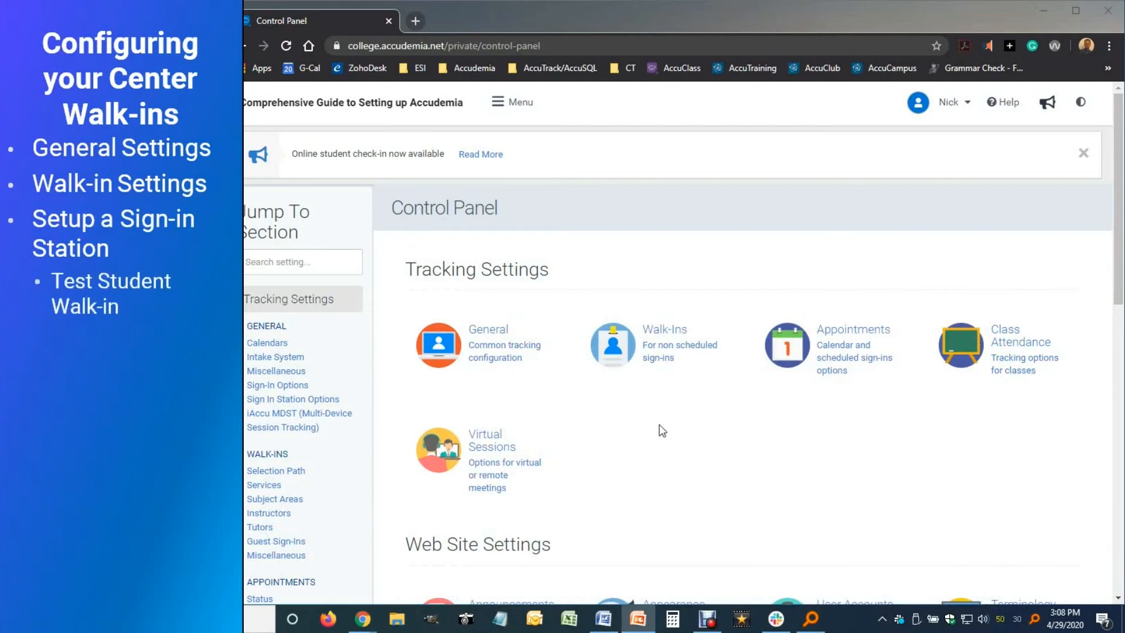
pyautogui.click(526, 115)
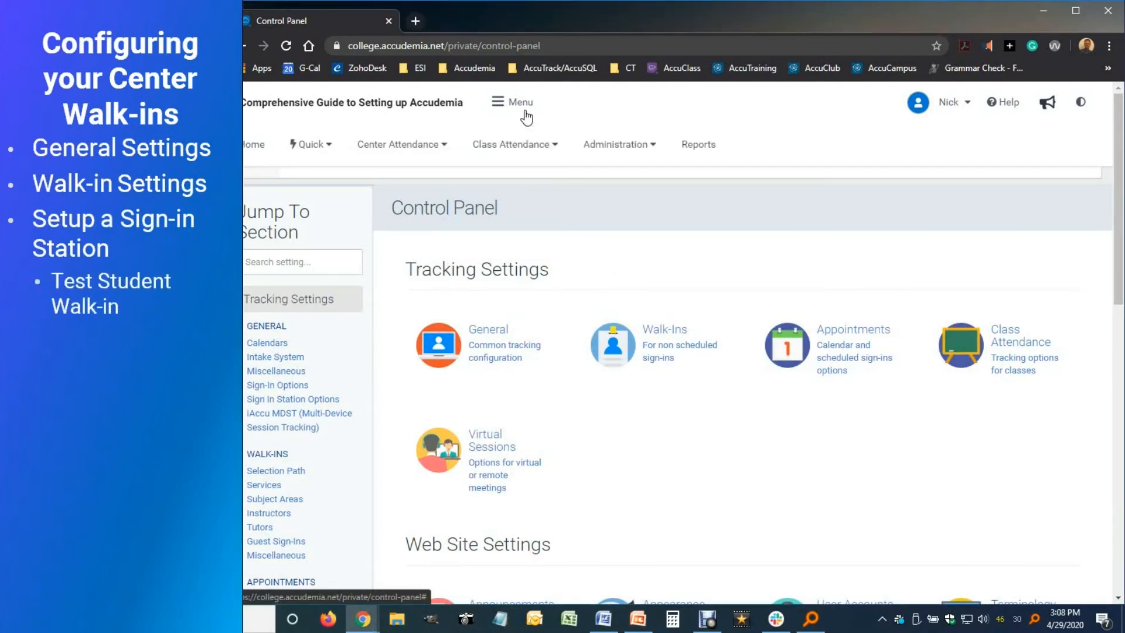
pyautogui.click(630, 150)
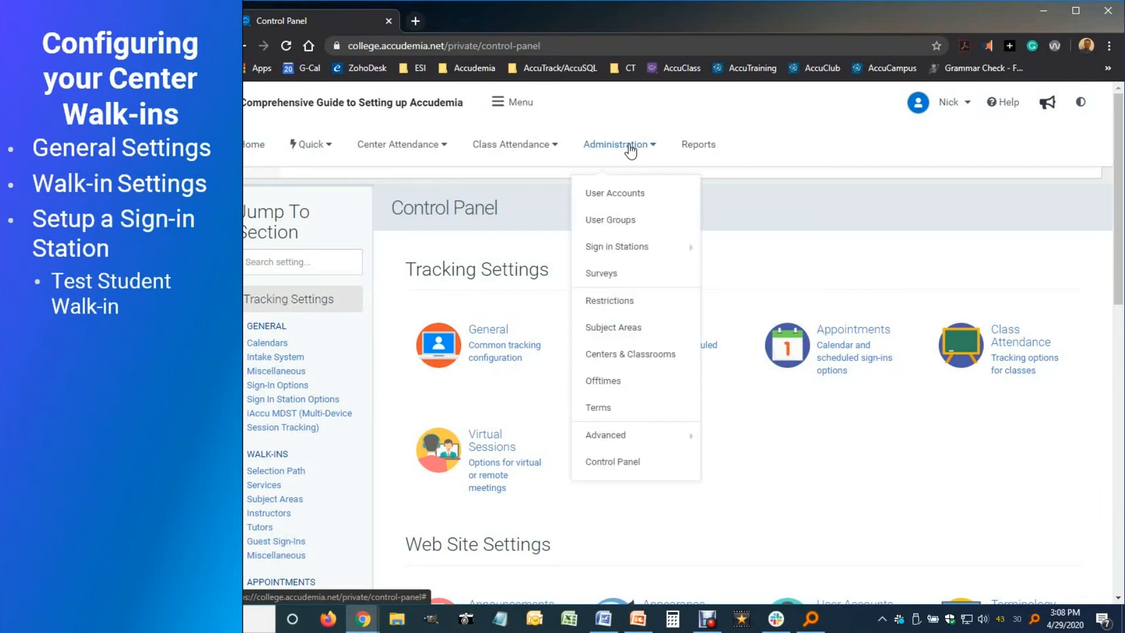
pyautogui.moveTo(642, 248)
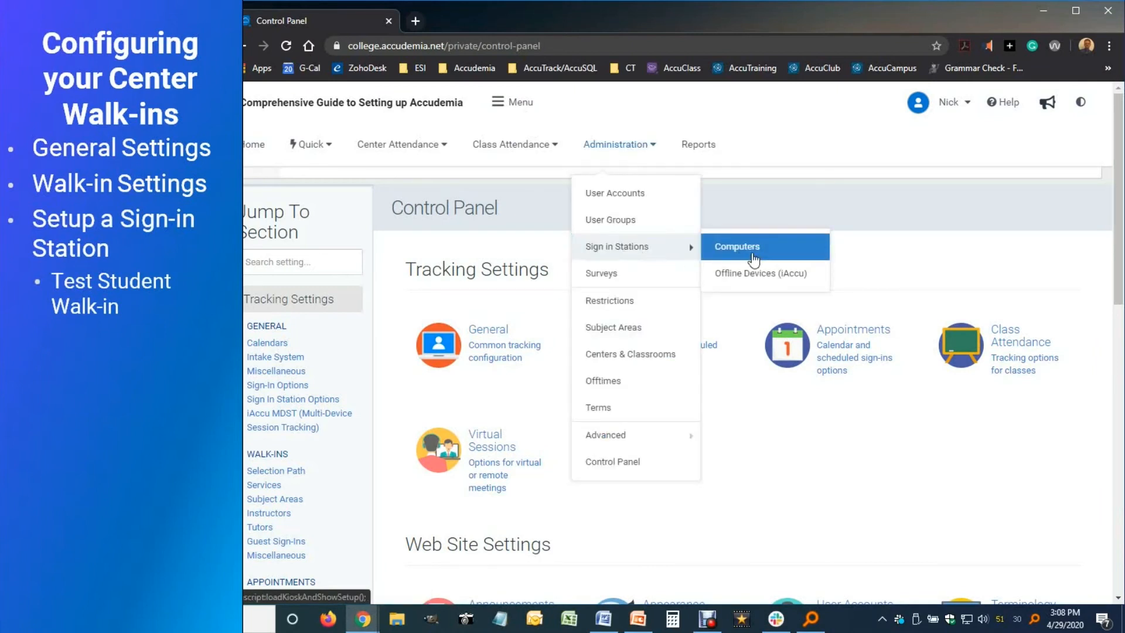
pyautogui.click(760, 248)
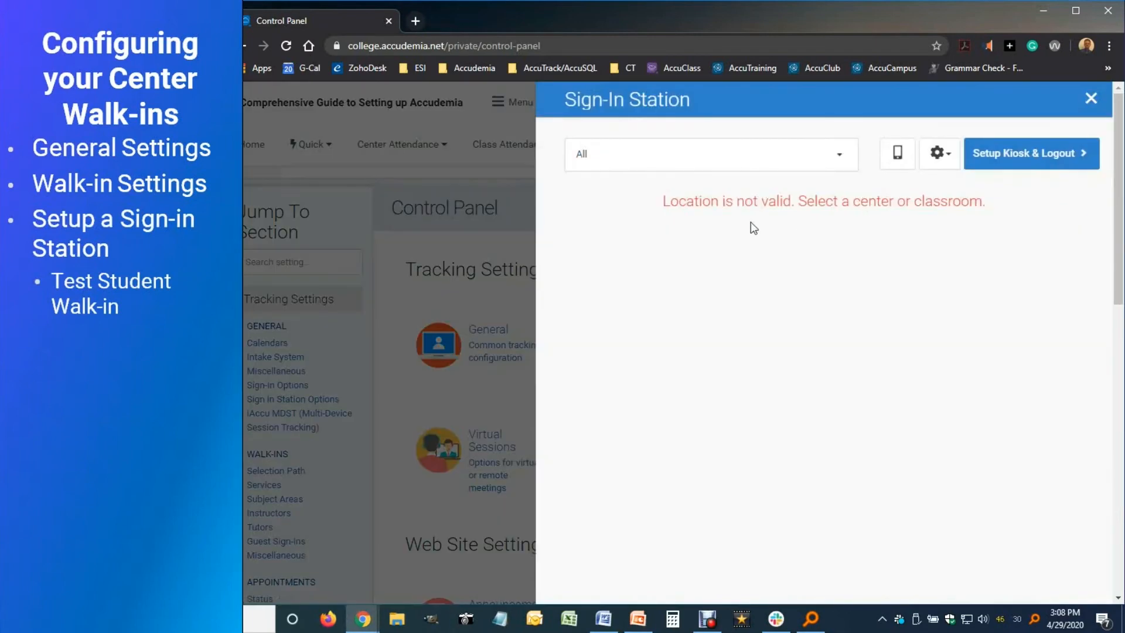
pyautogui.click(1087, 102)
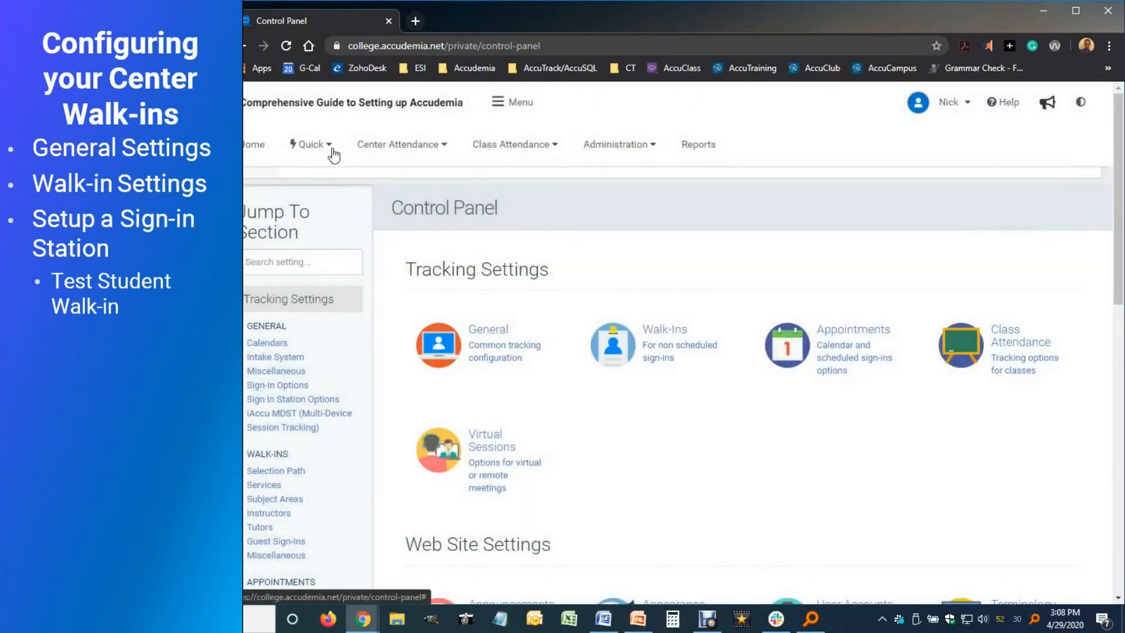
# Open the Sign-In Station through the quick options and set its location to Tutoring Center.
pyautogui.click(333, 151)
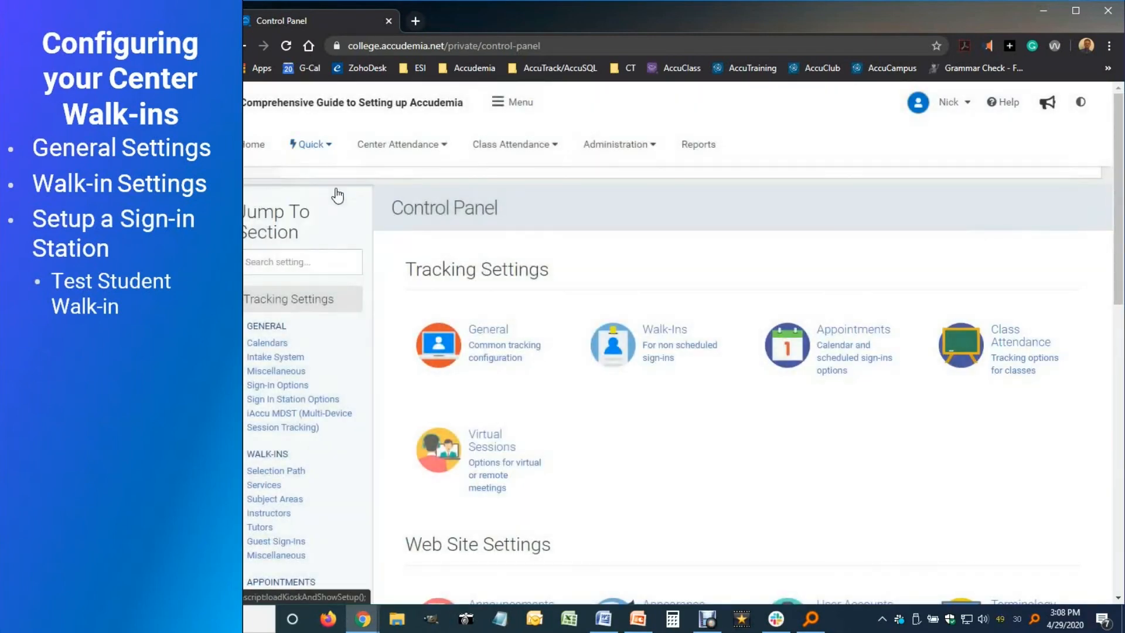
pyautogui.click(325, 193)
pyautogui.click(838, 158)
pyautogui.click(641, 241)
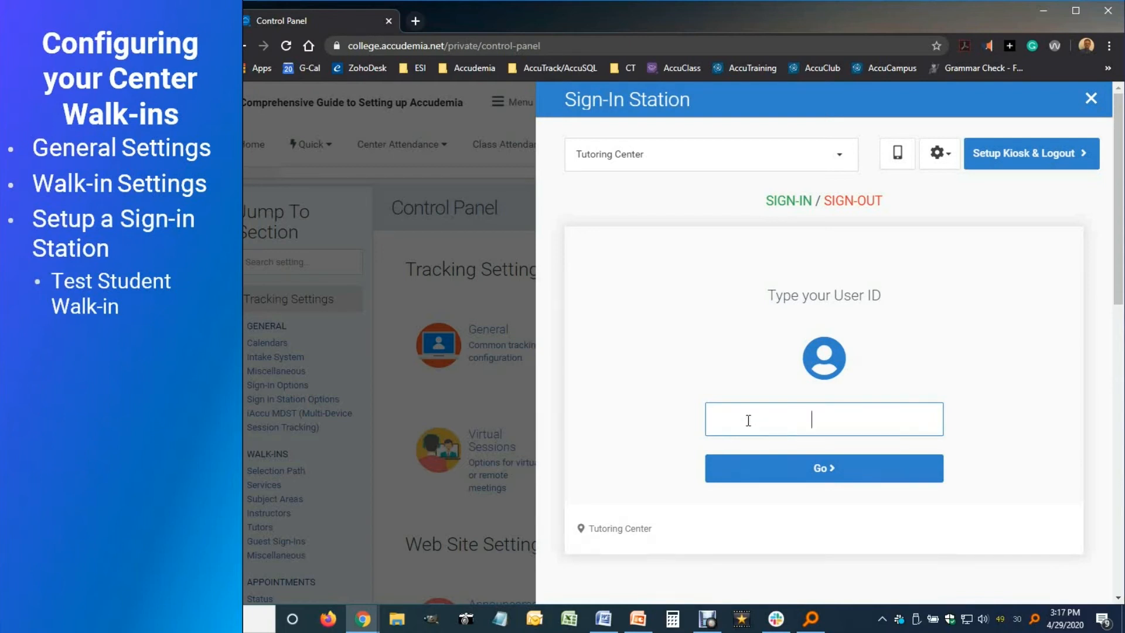
# Start a test sign-in with the student's user ID and select the Walk-in Tutoring service.
pyautogui.write('7777777')
pyautogui.click(814, 476)
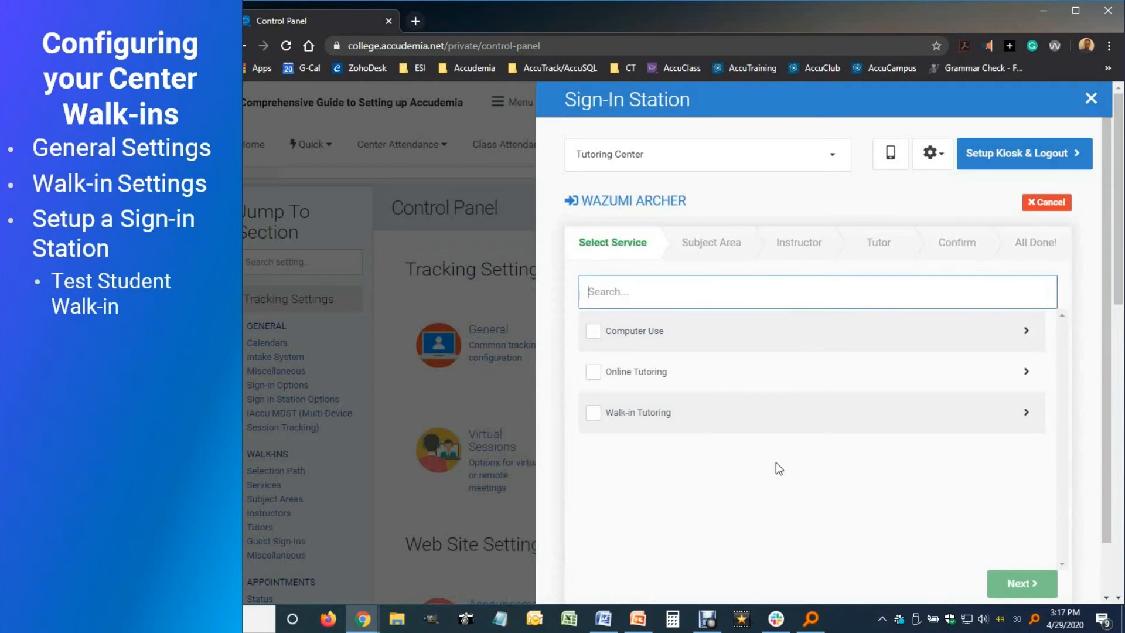
pyautogui.click(595, 415)
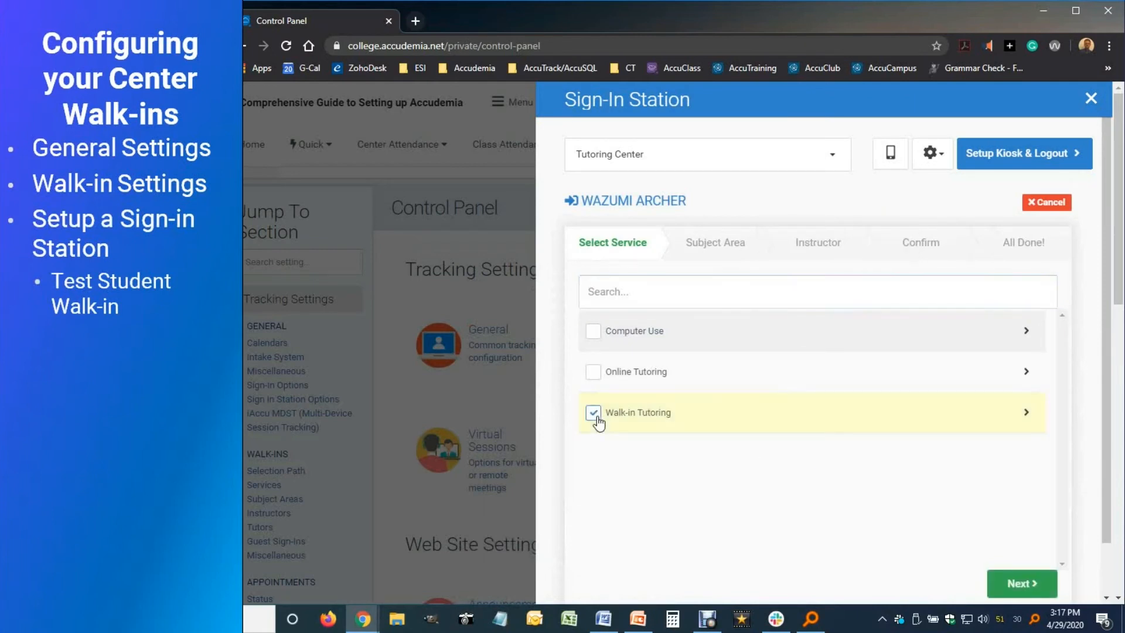
pyautogui.click(1017, 586)
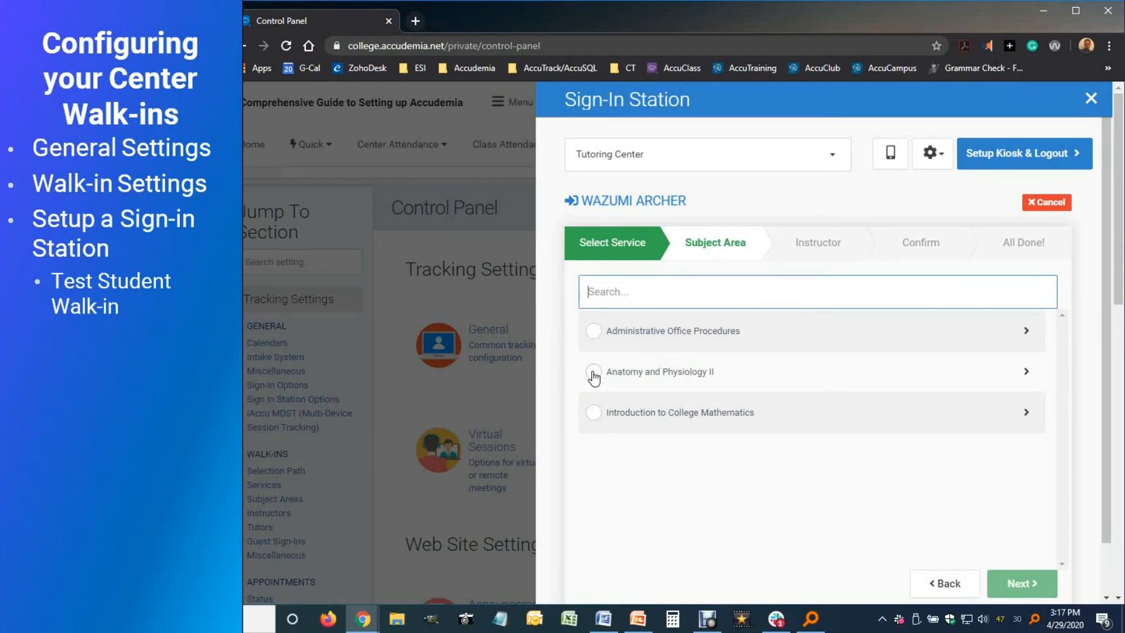
# Select Introduction to College Mathematics and its listed instructor, and confirm the student's sign-in.
pyautogui.click(593, 413)
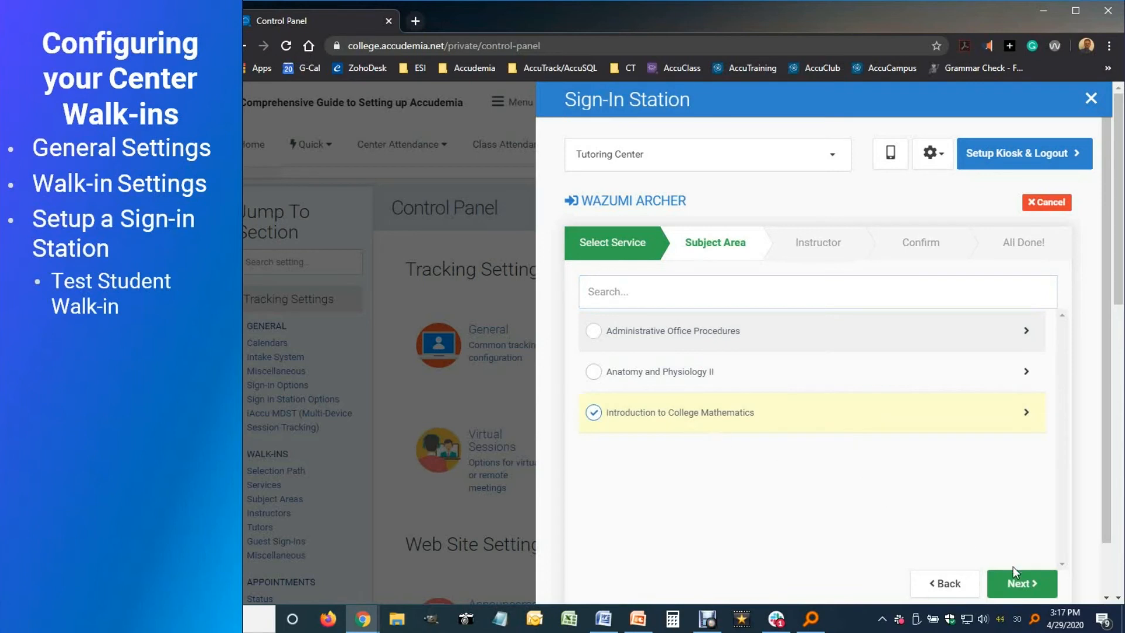
pyautogui.click(1017, 583)
pyautogui.click(593, 331)
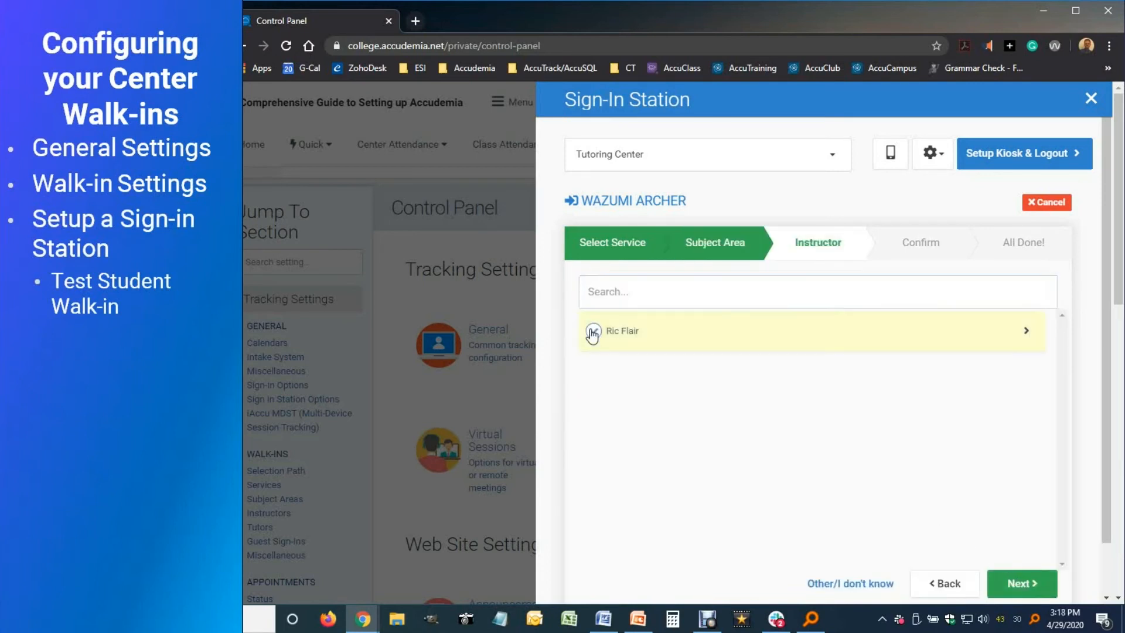
pyautogui.click(1013, 580)
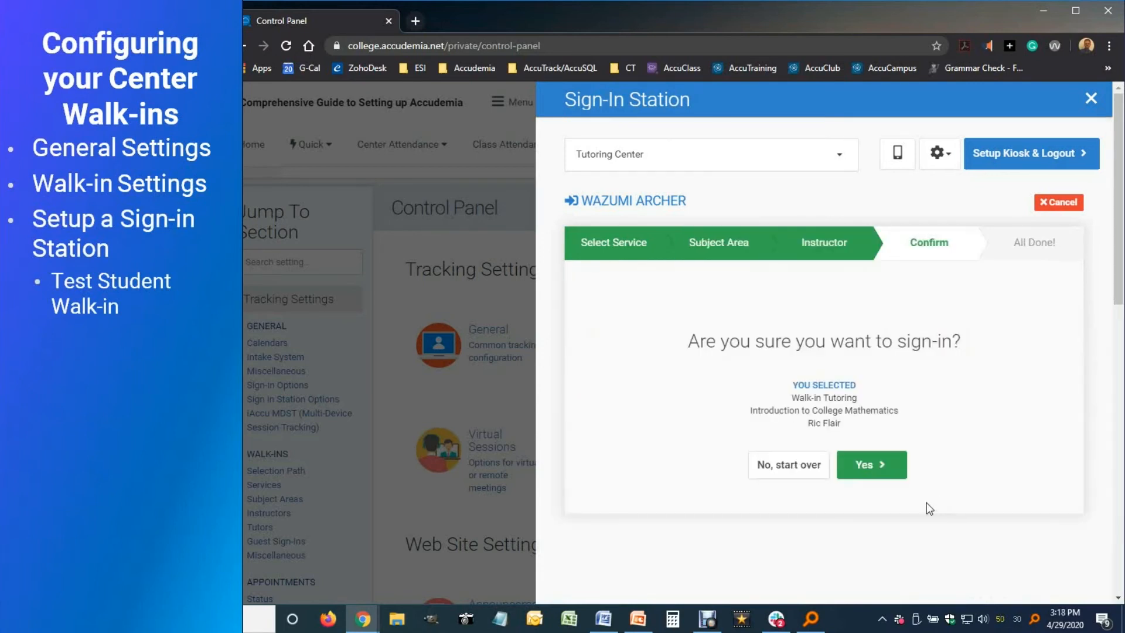
pyautogui.click(878, 472)
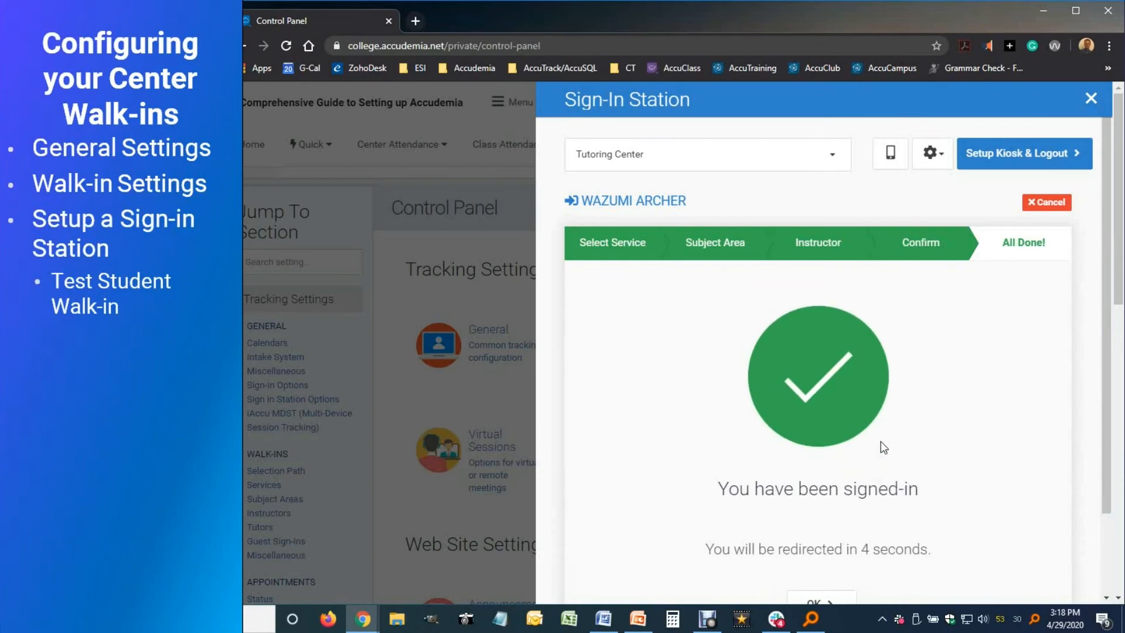
# Close the Sign-In Station and check the Tutoring Center's signed-in students in Manage Center.
pyautogui.click(1089, 98)
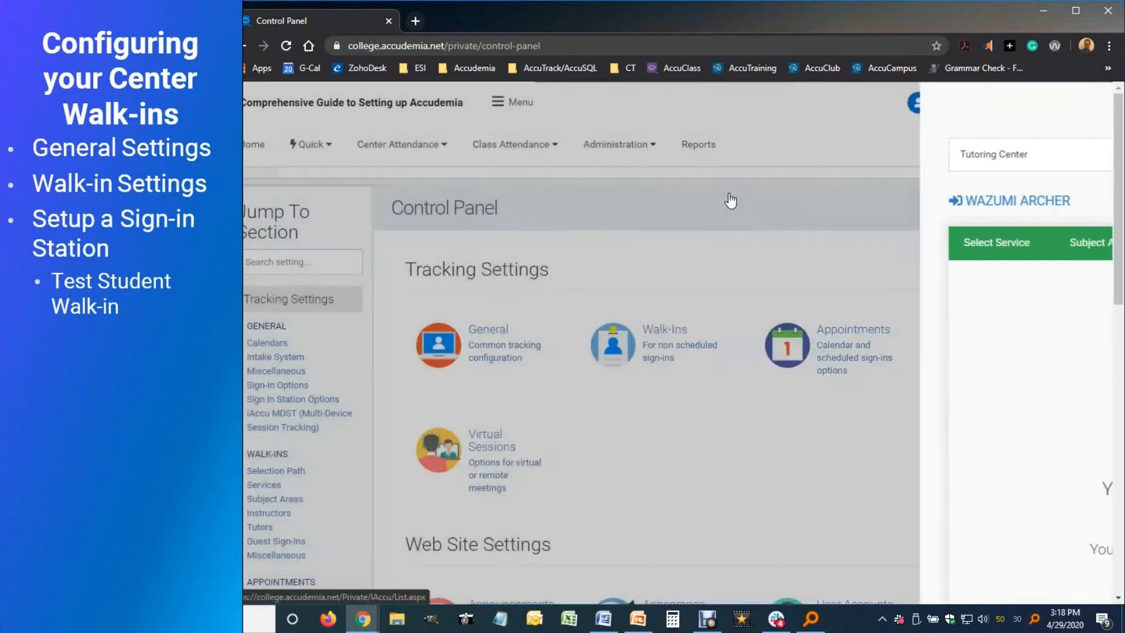
pyautogui.click(371, 147)
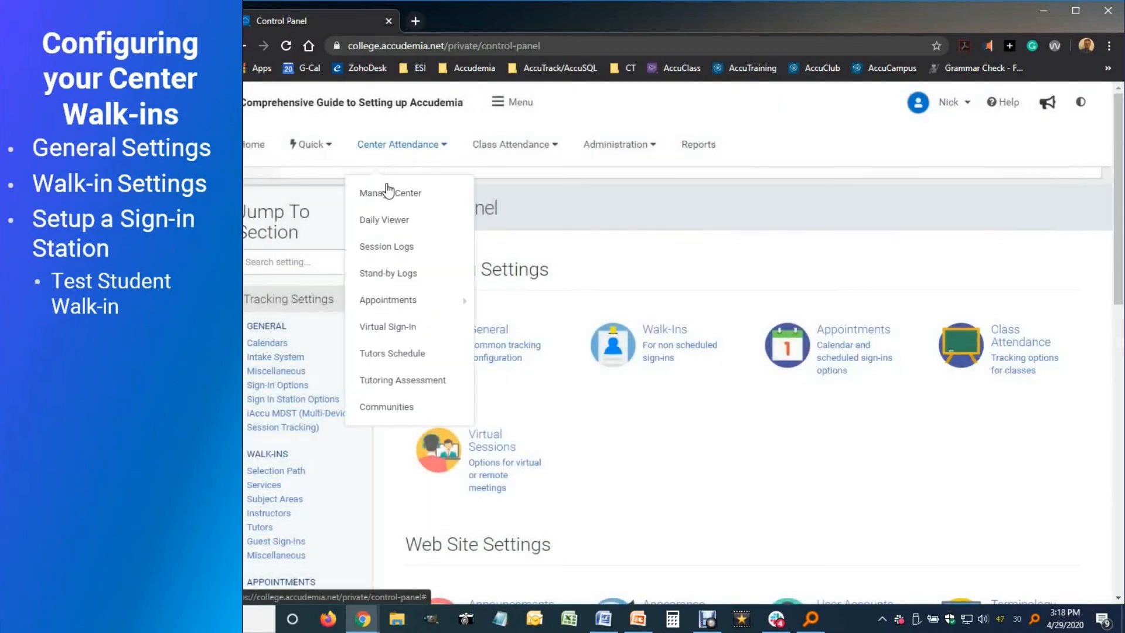
pyautogui.click(380, 192)
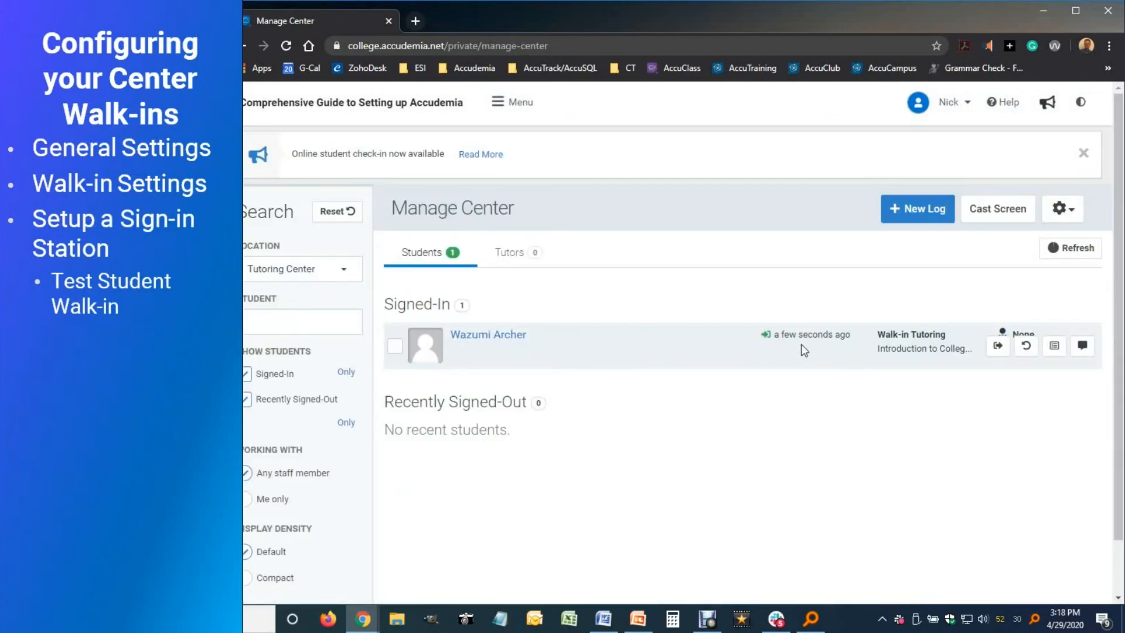
# Open the Virtual Sessions settings from the Control Panel with the scope set to Tutoring Center.
pyautogui.click(524, 105)
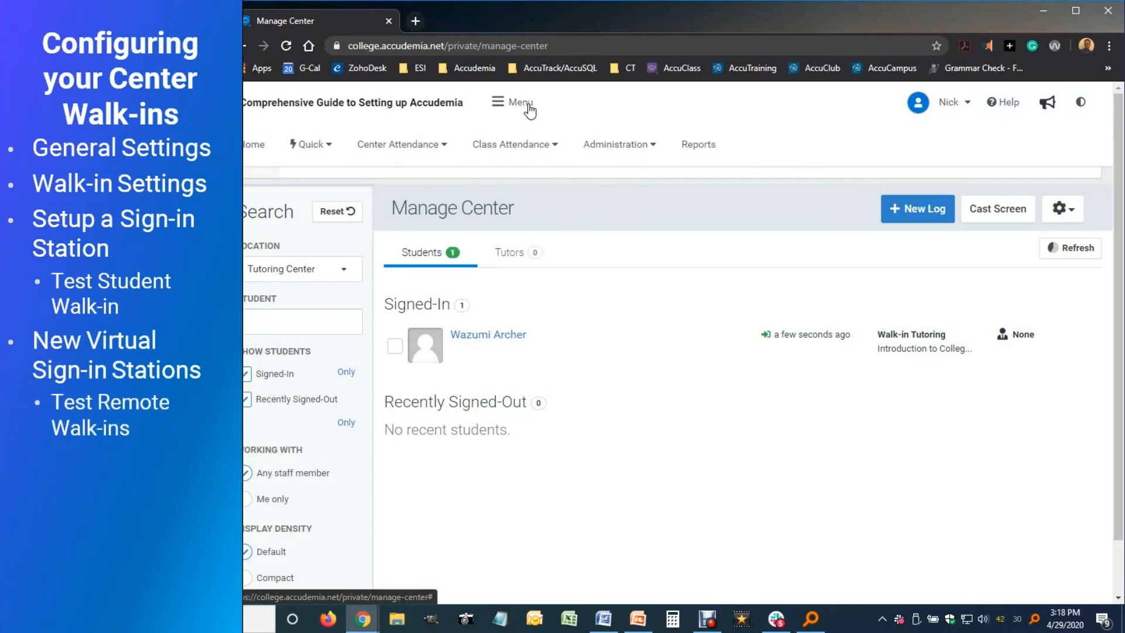
pyautogui.click(612, 150)
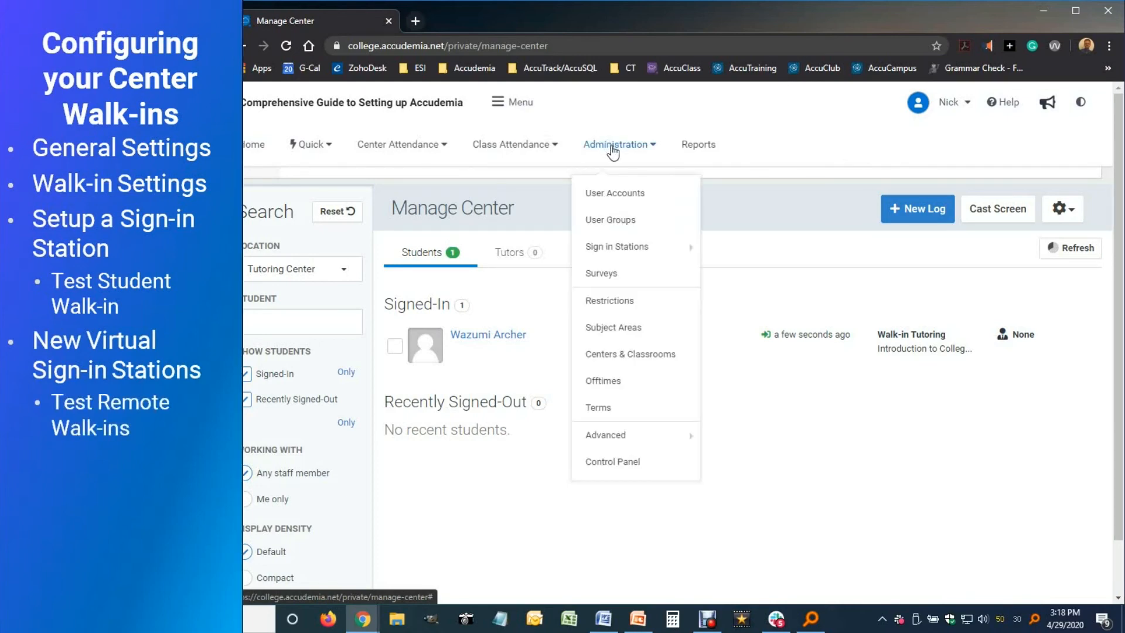
pyautogui.click(627, 463)
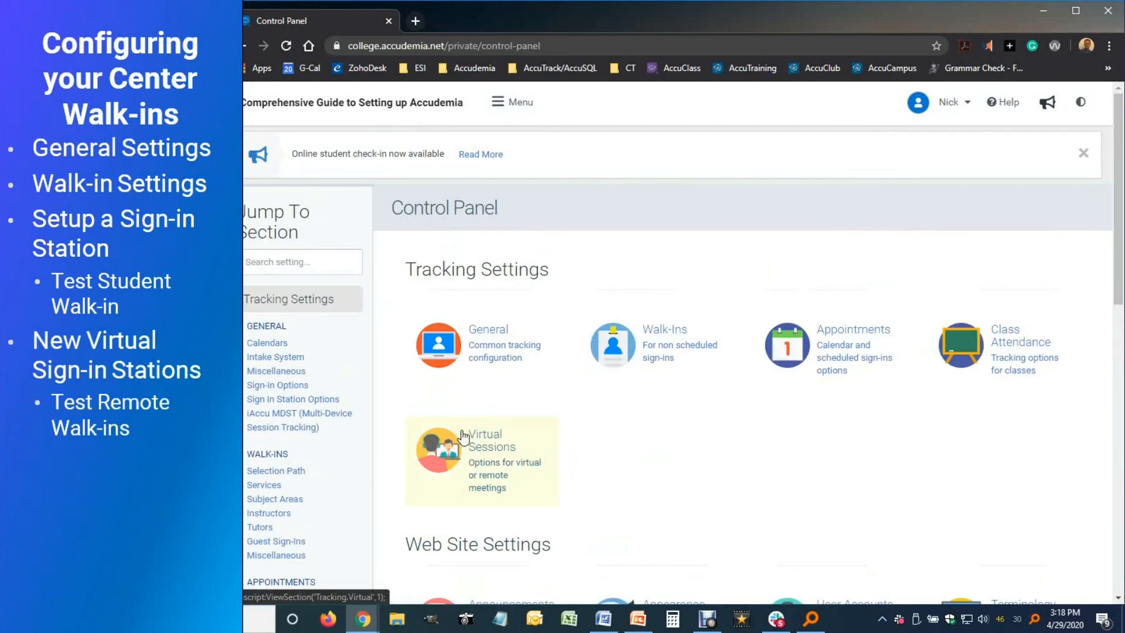
pyautogui.click(487, 448)
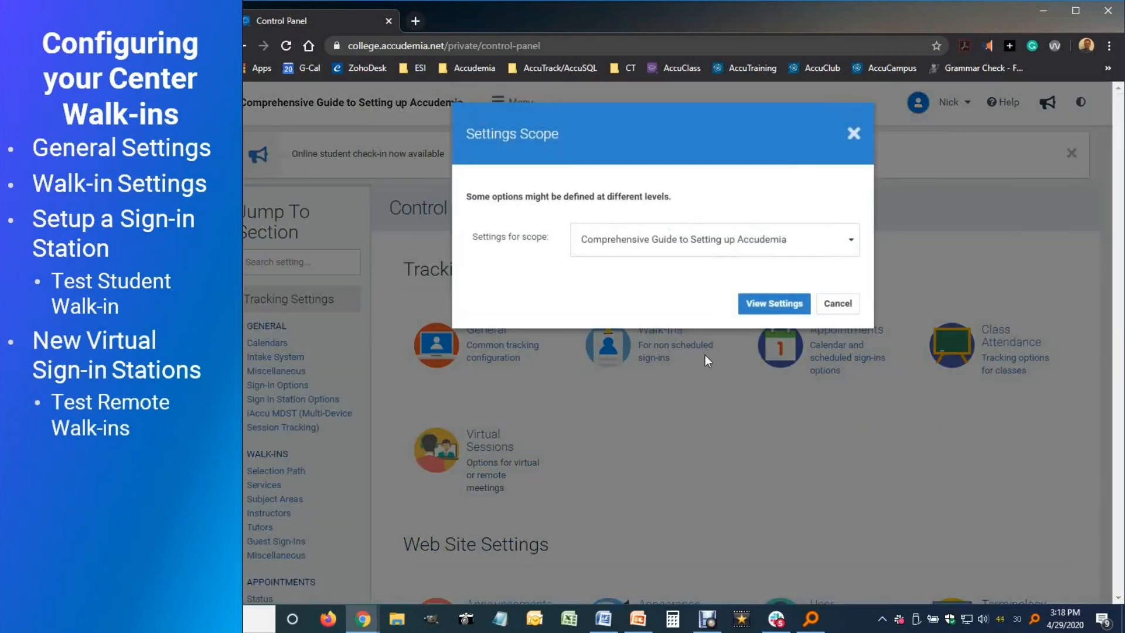
pyautogui.click(716, 248)
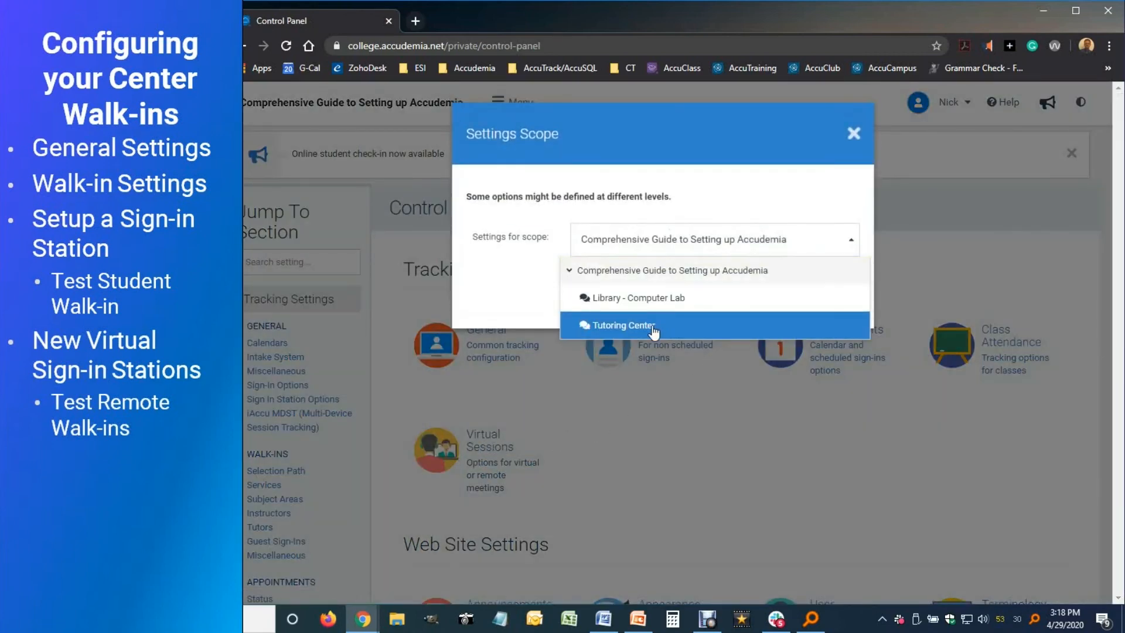
pyautogui.click(624, 326)
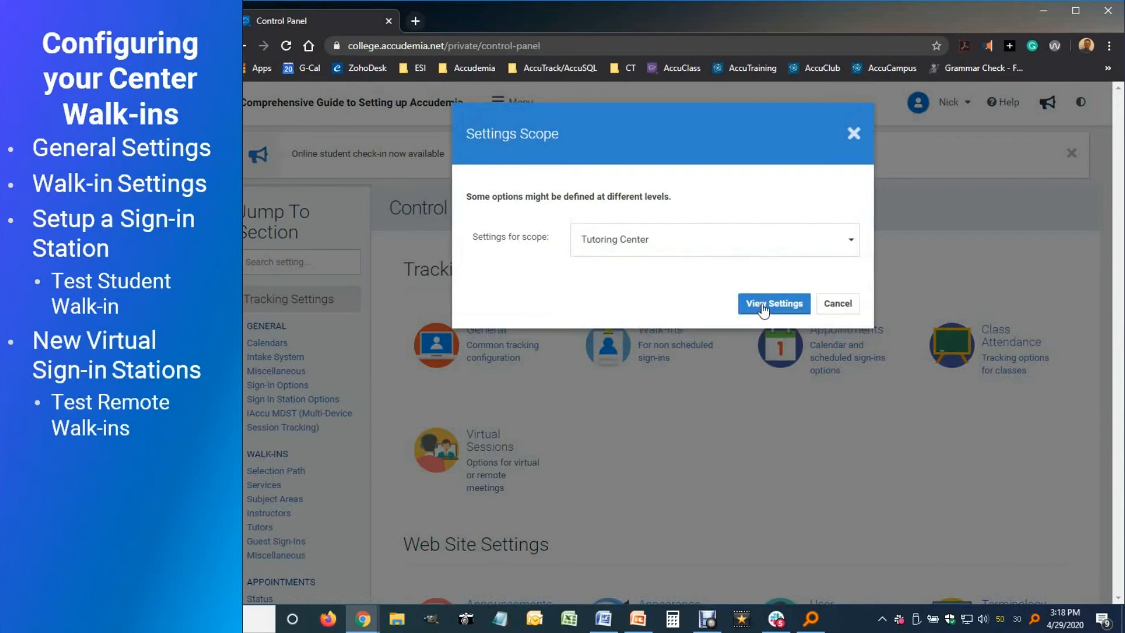
pyautogui.click(763, 305)
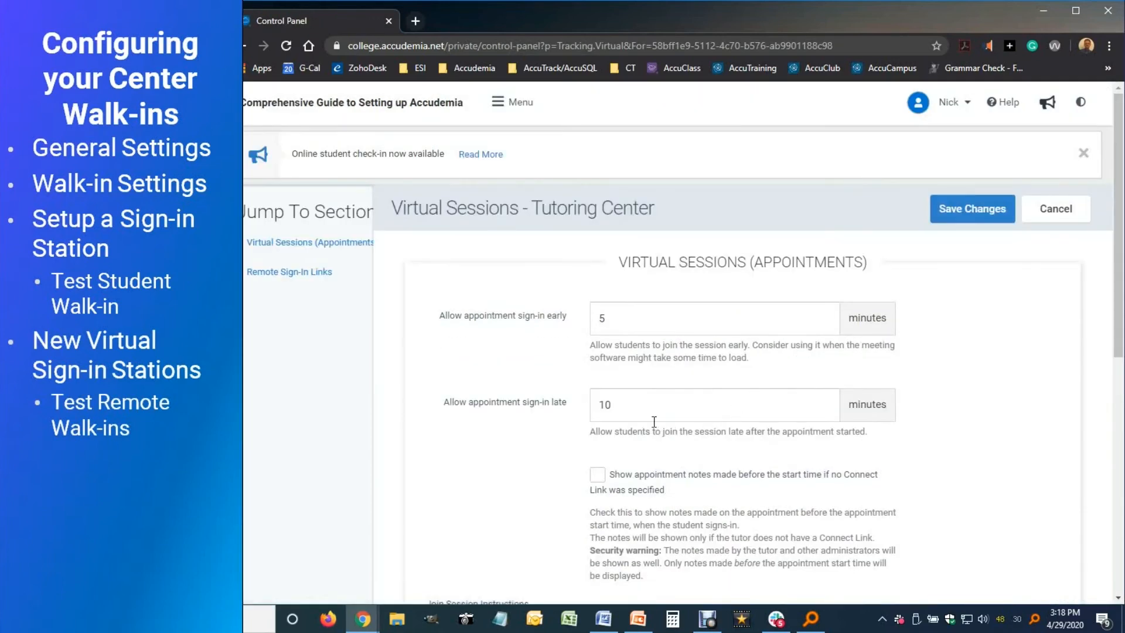
# Enable "Allow tutors to create sign-in links for remote sessions" under Remote Sign-In Links and save the changes.
pyautogui.click(279, 284)
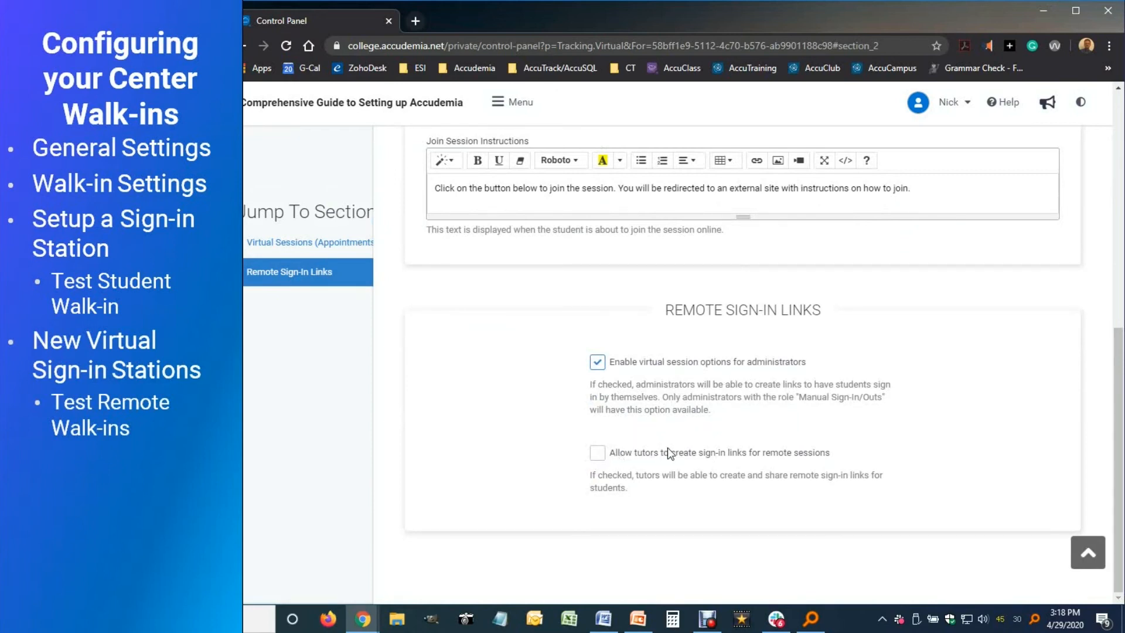
pyautogui.click(598, 454)
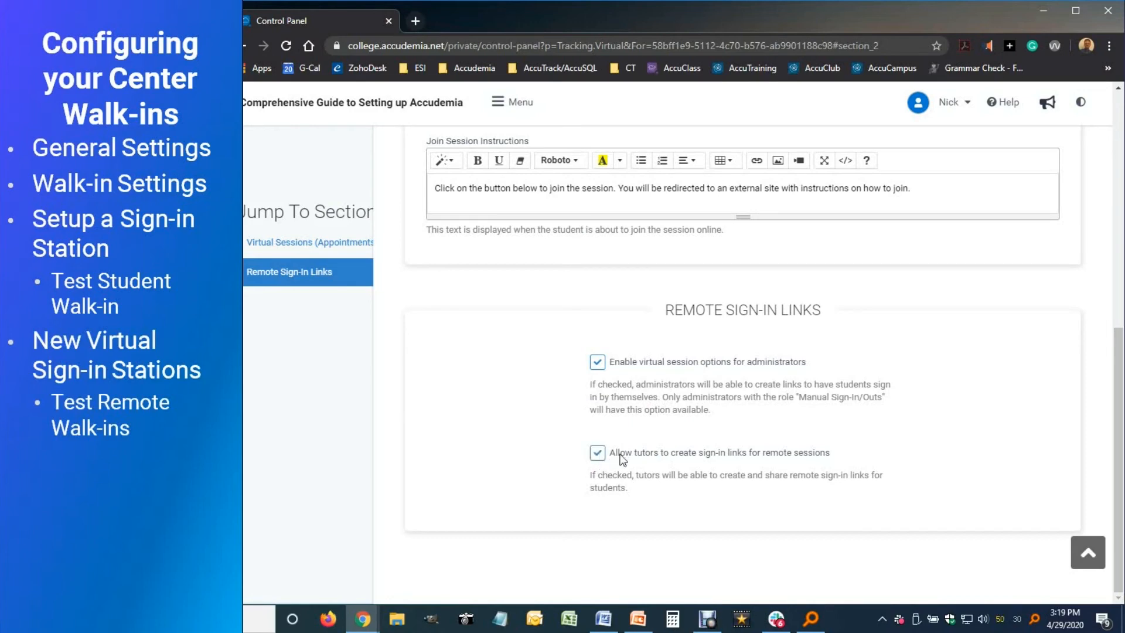
pyautogui.click(1089, 552)
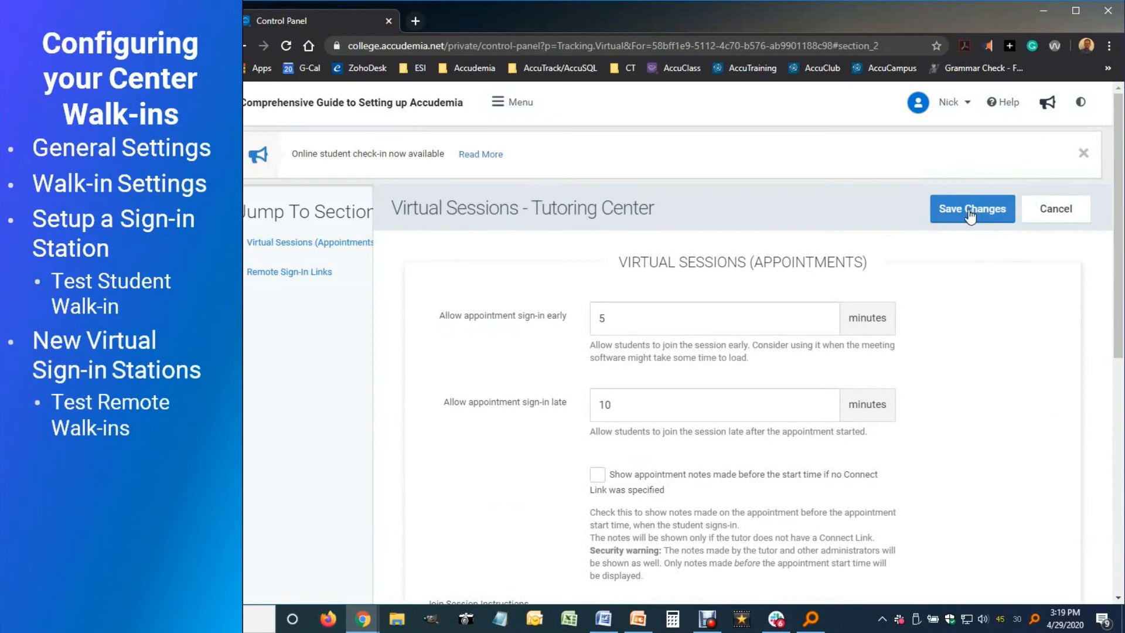
pyautogui.click(970, 211)
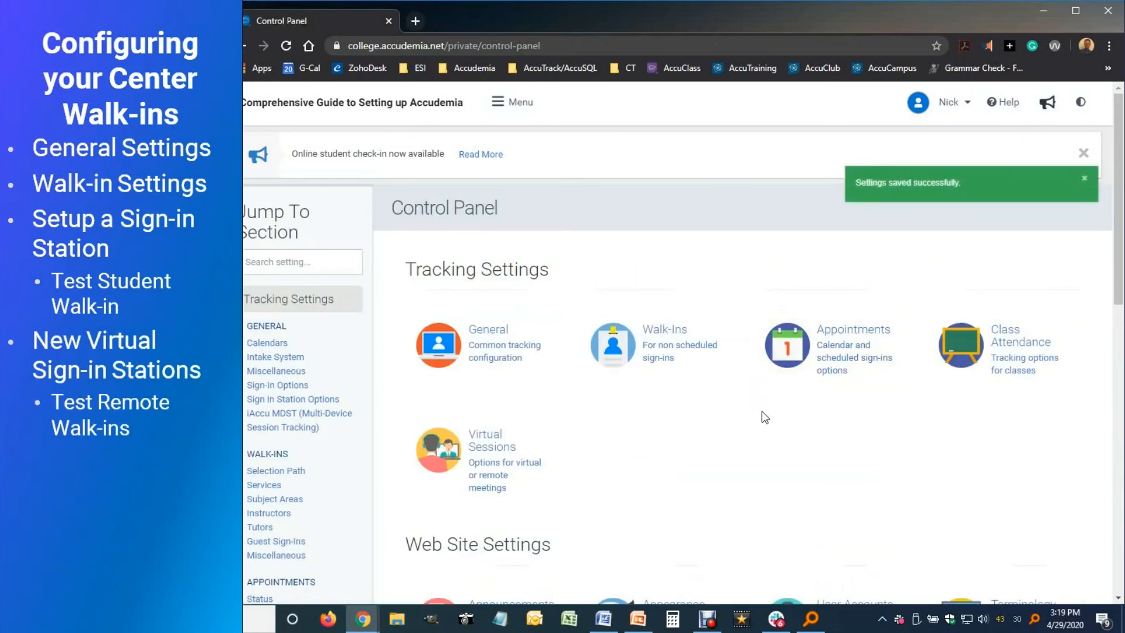
# Open the Virtual Sign-In setup under Center Attendance and start creating a remote sign-in link for the Tutoring Center.
pyautogui.click(514, 105)
pyautogui.click(417, 148)
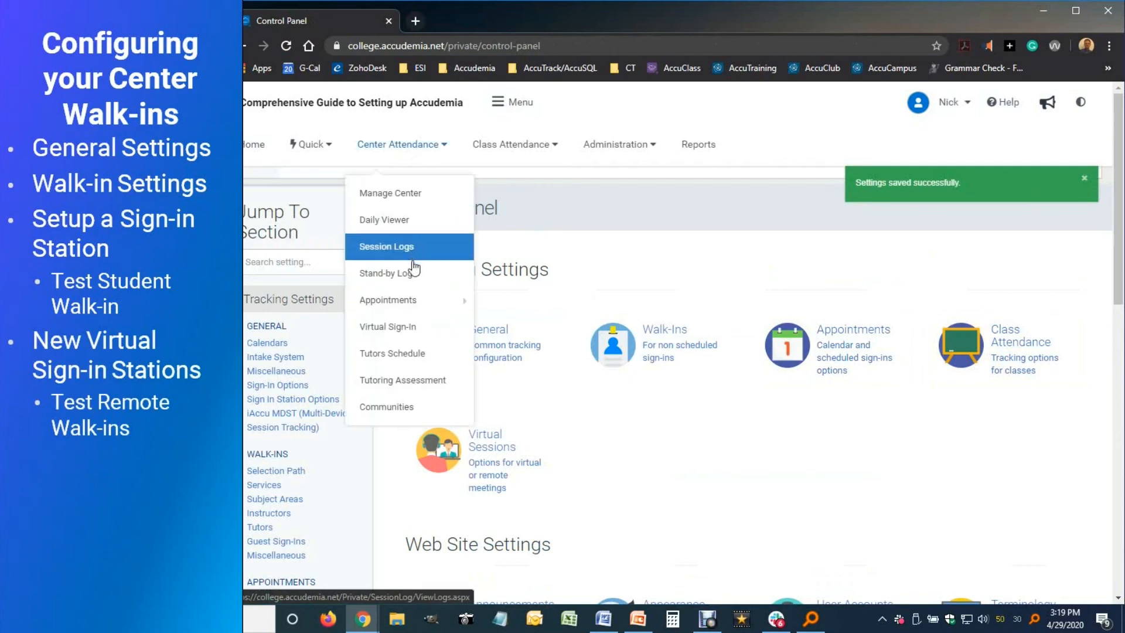
pyautogui.click(404, 329)
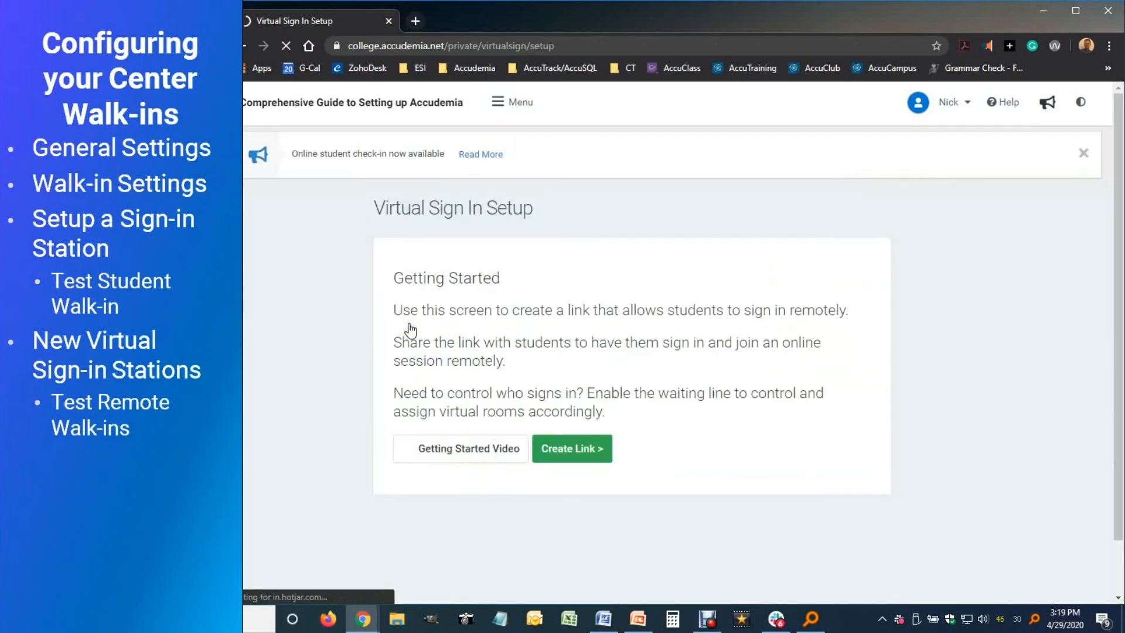
pyautogui.click(580, 452)
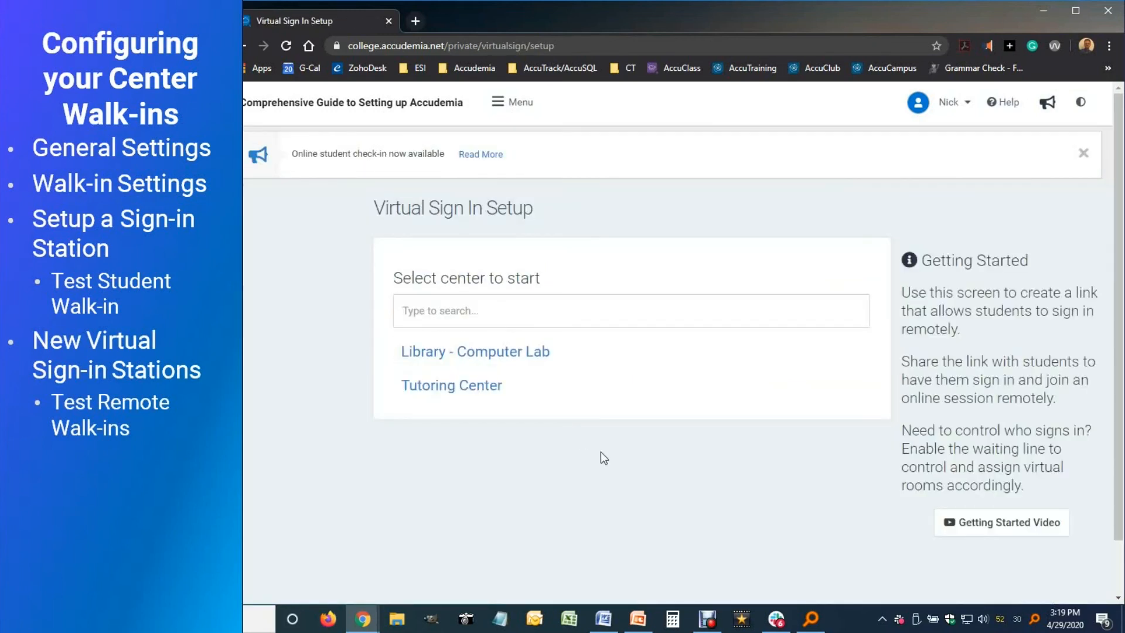
pyautogui.click(449, 387)
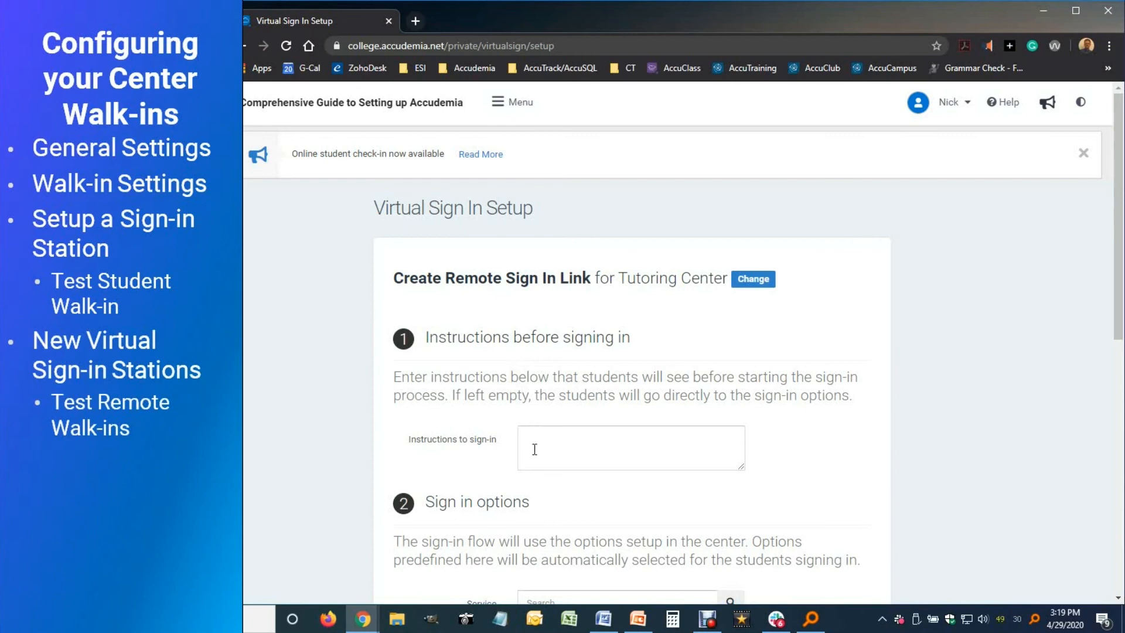
# Set the instructions to sign-in to "Please enter your ID and select the options available.".
pyautogui.scroll(-2, 452, 445)
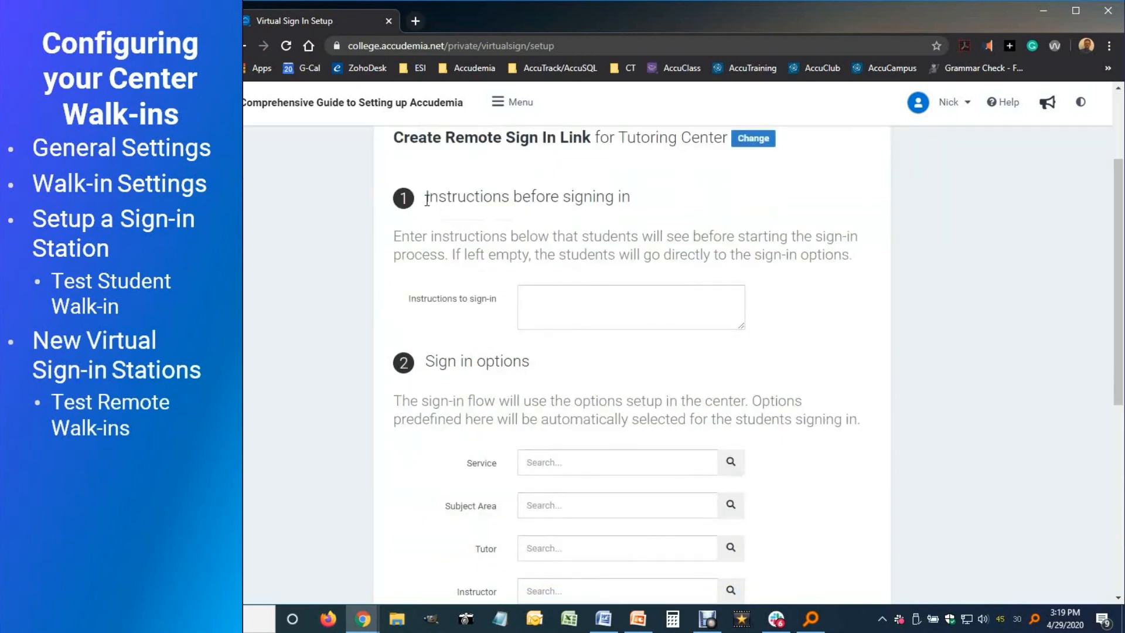
pyautogui.click(534, 302)
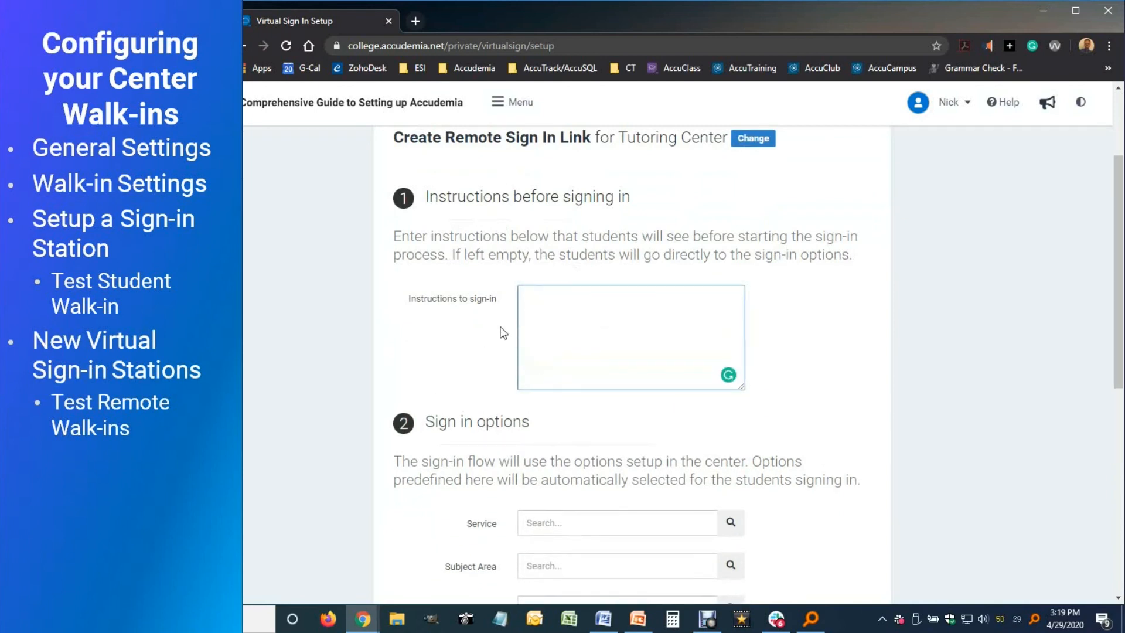
pyautogui.write('Please enter your ID and select the options vailable.')
pyautogui.click(549, 345)
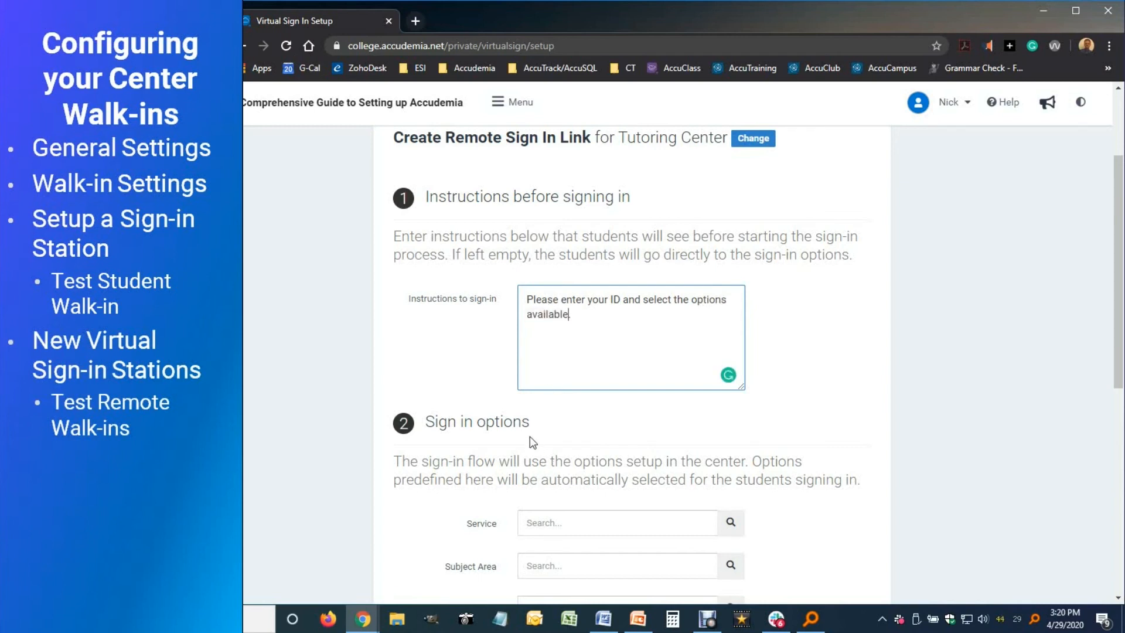
# Set the instructions to join session to "Please wait and when a tutor is available please click the Launch Session button to get started.".
pyautogui.scroll(-3, 530, 441)
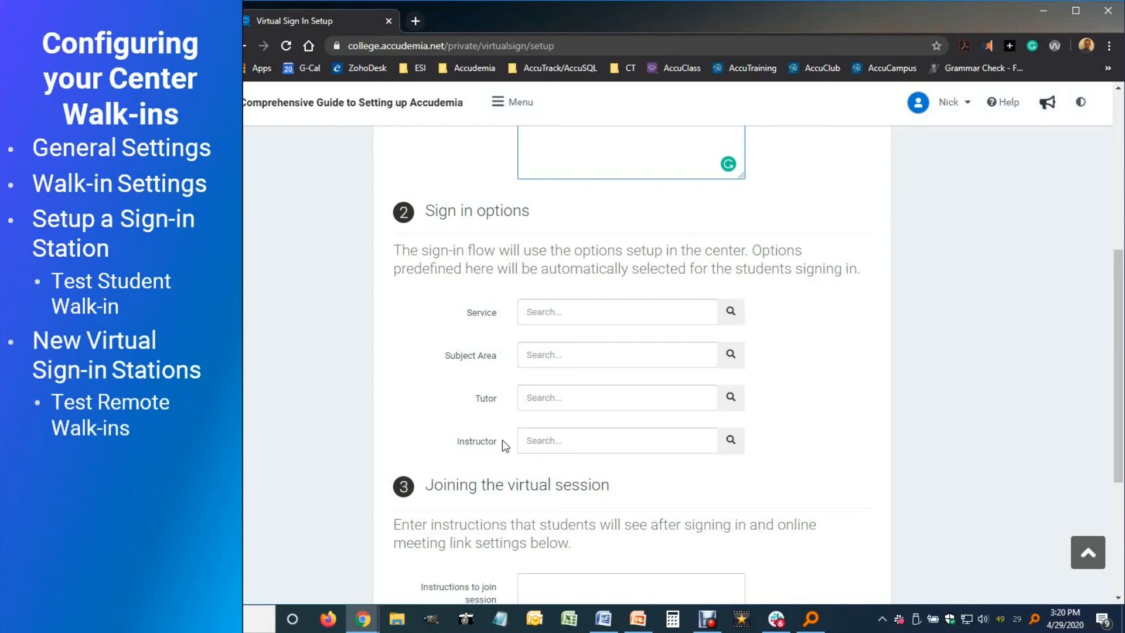
pyautogui.scroll(-1, 503, 441)
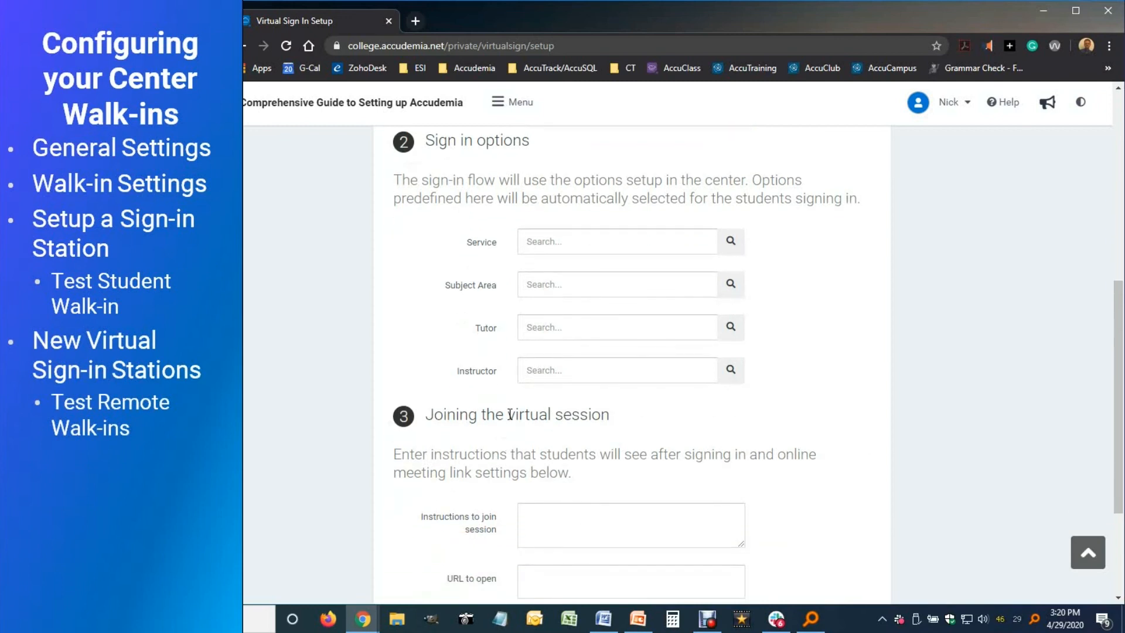
pyautogui.scroll(-2, 501, 386)
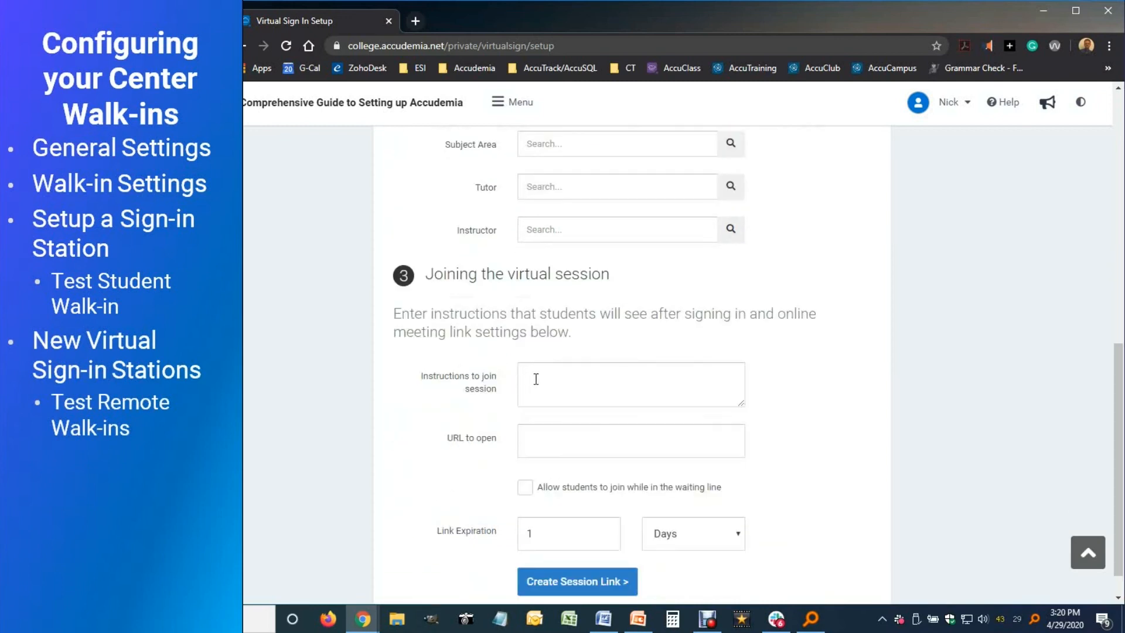
pyautogui.click(534, 378)
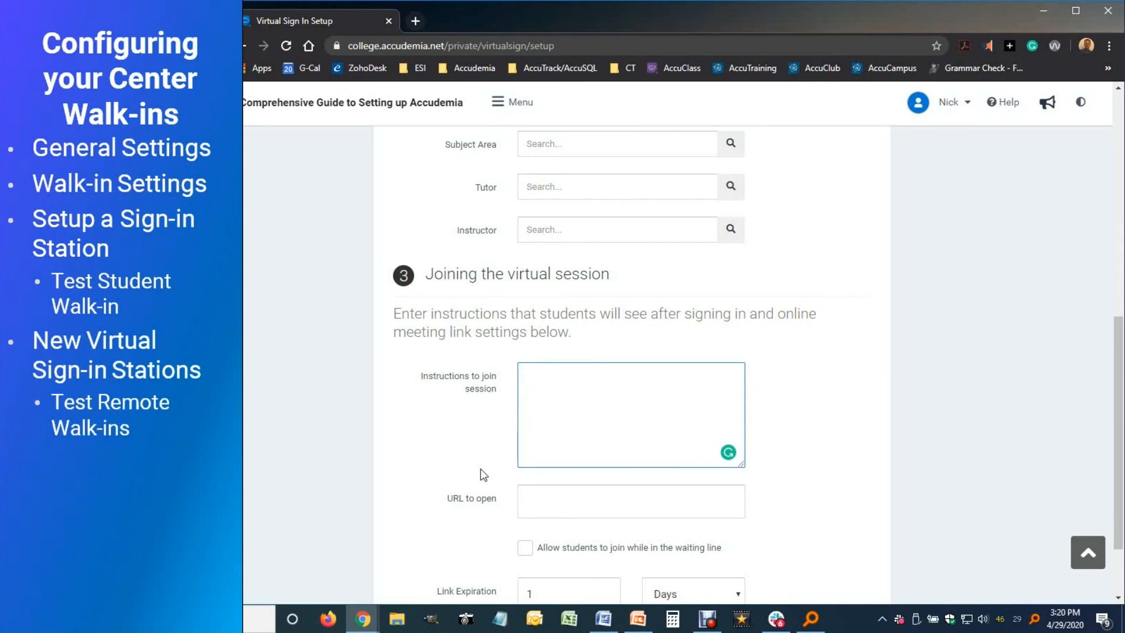
pyautogui.write('Please wait and when a tutor is available please click the Launch Session button to get started.')
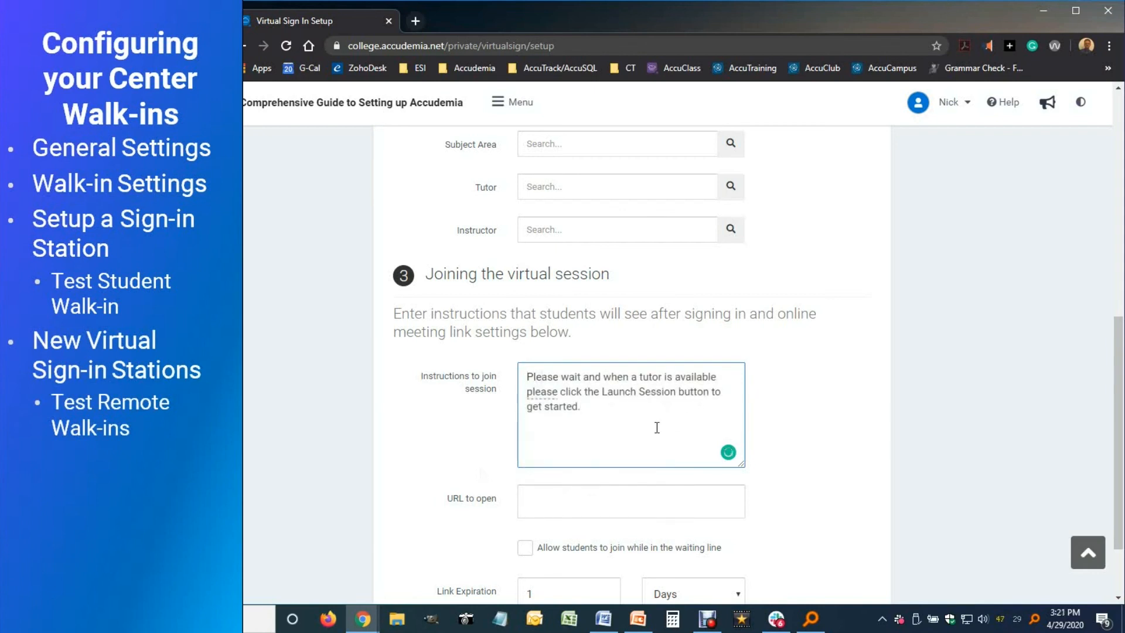
pyautogui.scroll(-2, 628, 484)
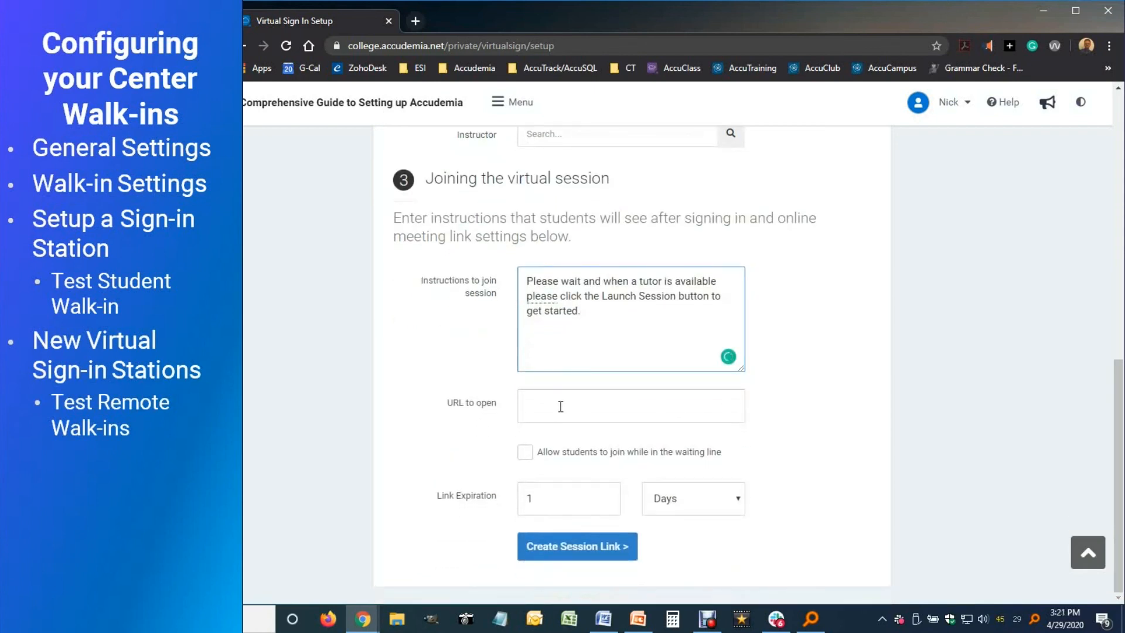
pyautogui.click(561, 404)
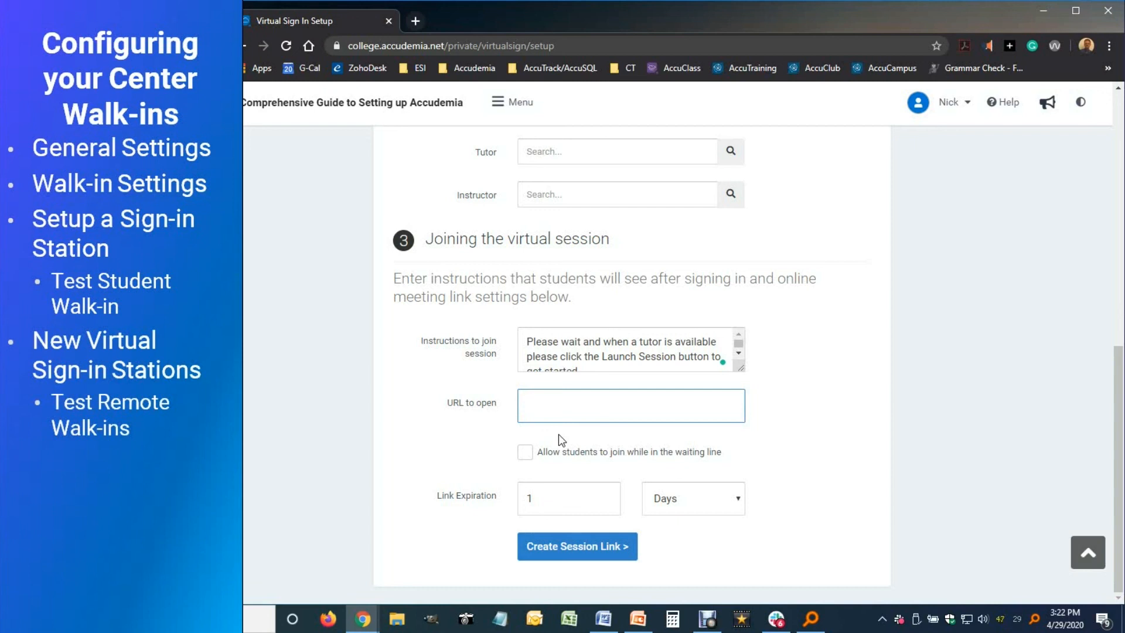
pyautogui.write('https://zoom.com/my-meeting-pmi')
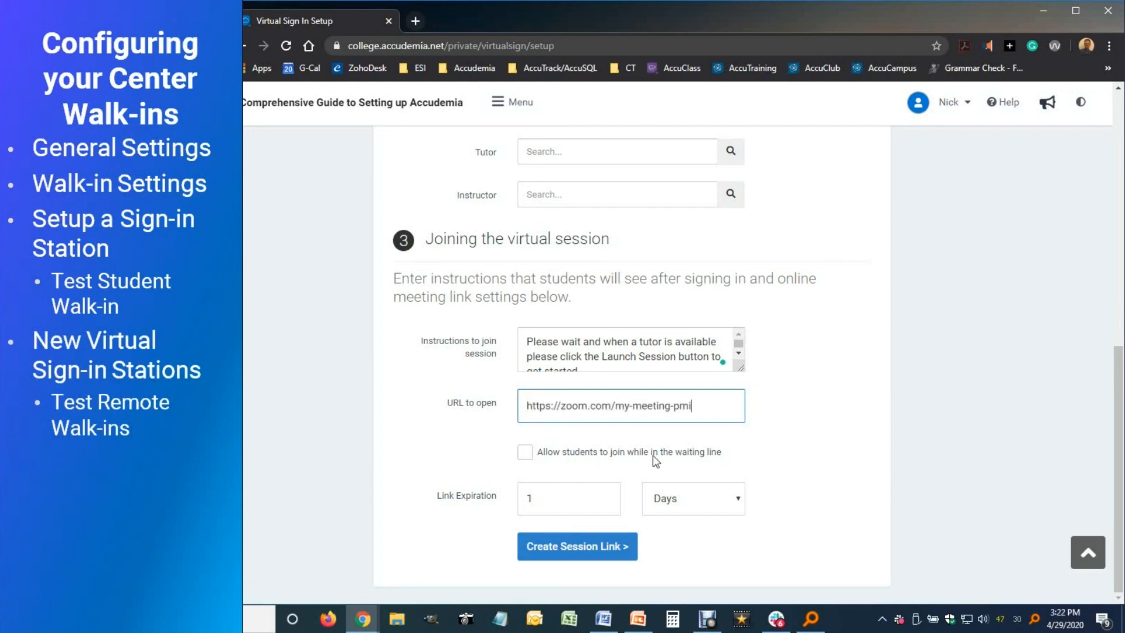
pyautogui.click(525, 455)
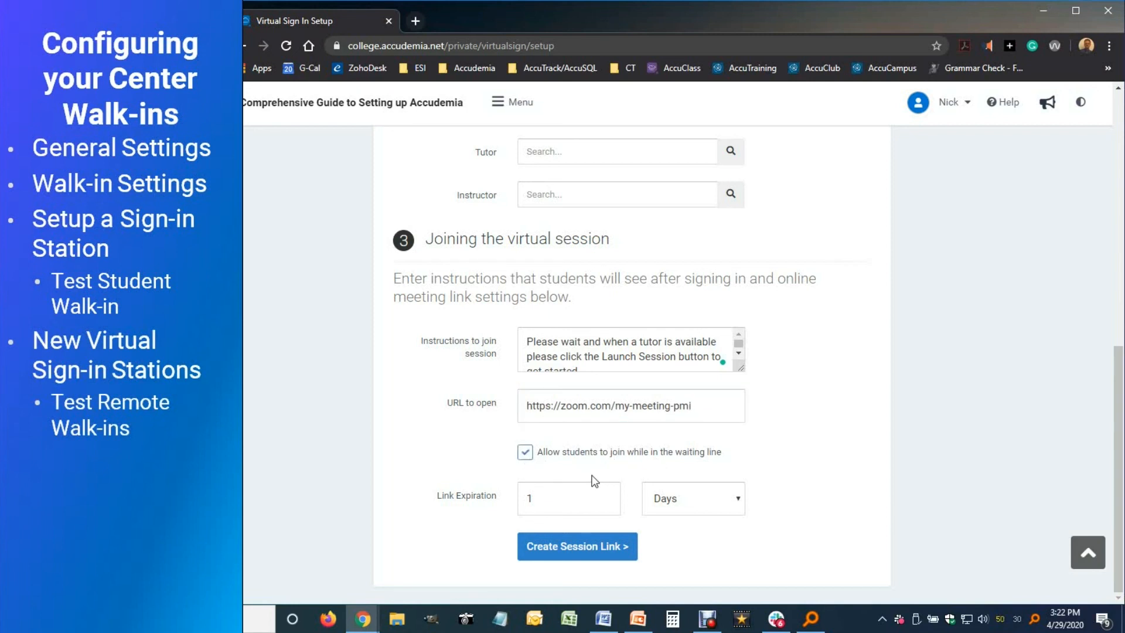
# Create the session link with its expiration set to Never (Does not expire), and copy the link.
pyautogui.click(681, 499)
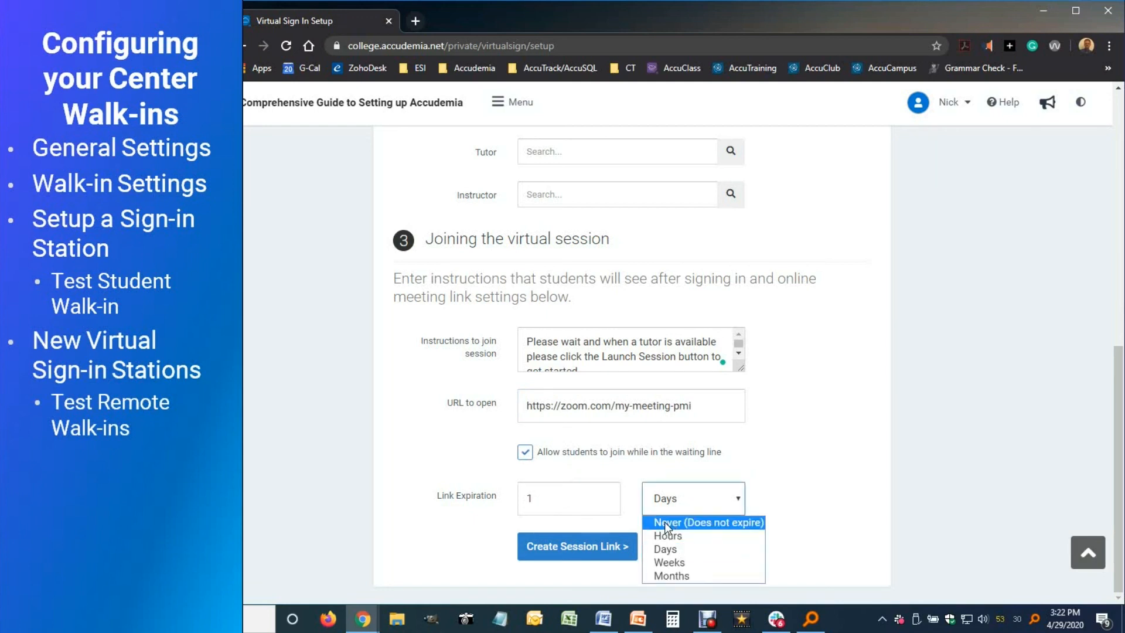
pyautogui.click(664, 521)
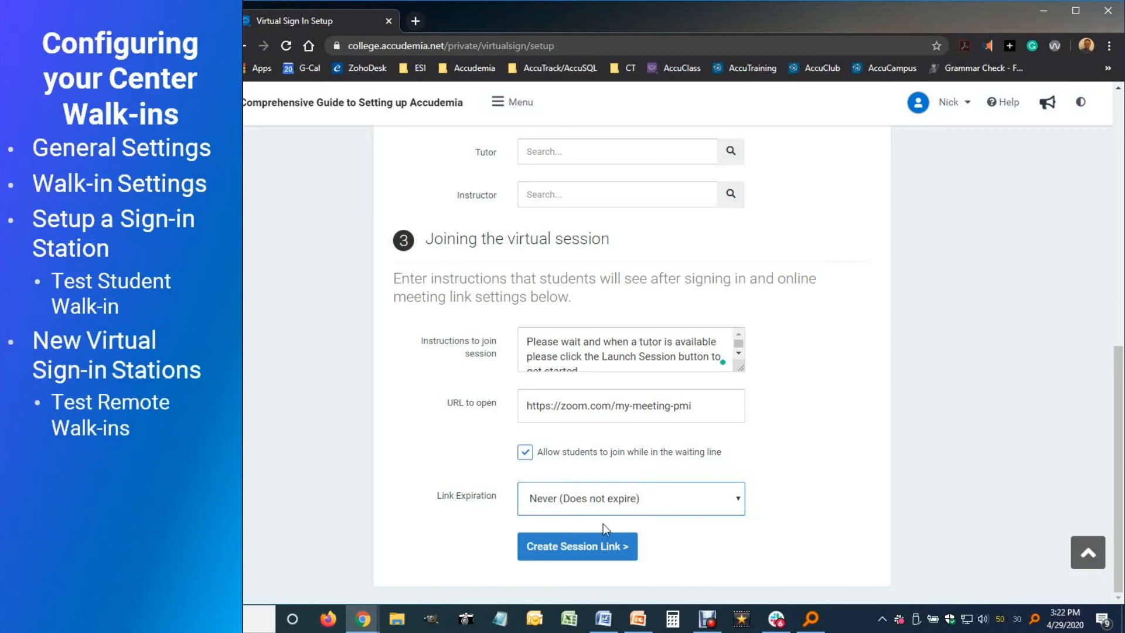
pyautogui.click(556, 547)
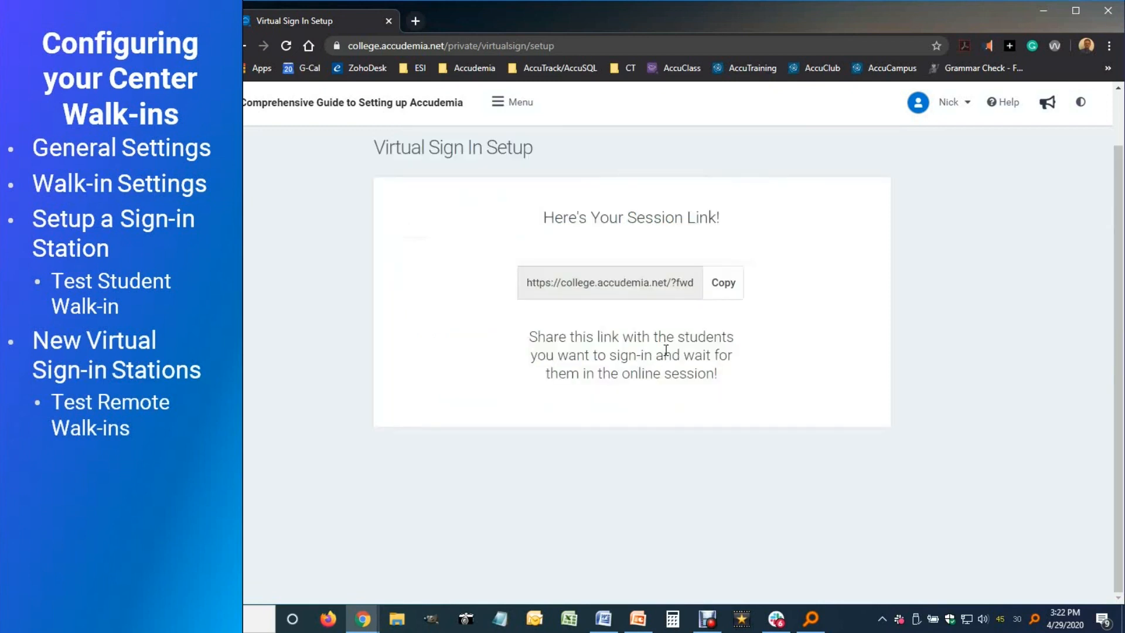
pyautogui.click(726, 286)
# Open the session link in an incognito browser window and log in with the student's user ID and password.
pyautogui.click(1109, 45)
pyautogui.click(992, 103)
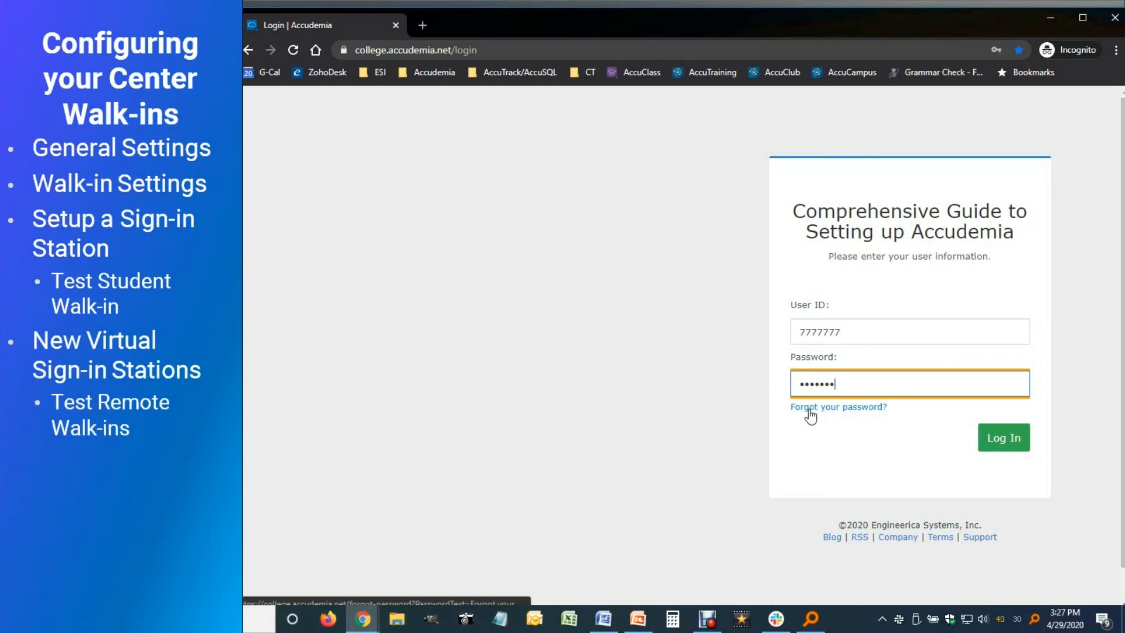
pyautogui.click(993, 451)
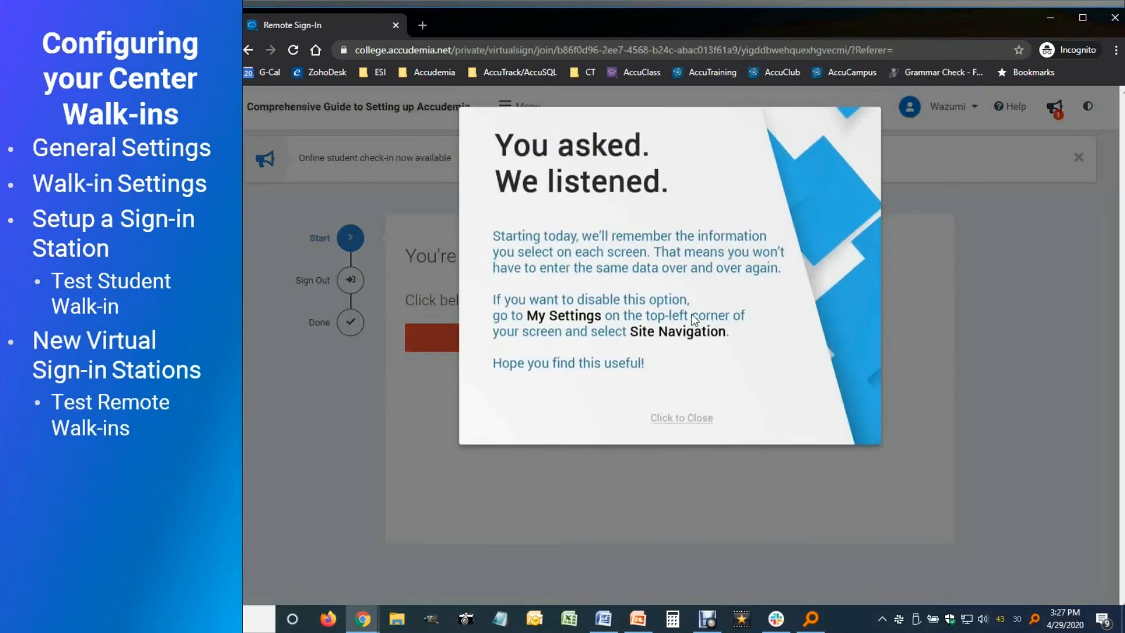
# Dismiss the announcement and sign the student out through the Remote Sign-In page, confirming the sign-out.
pyautogui.click(684, 416)
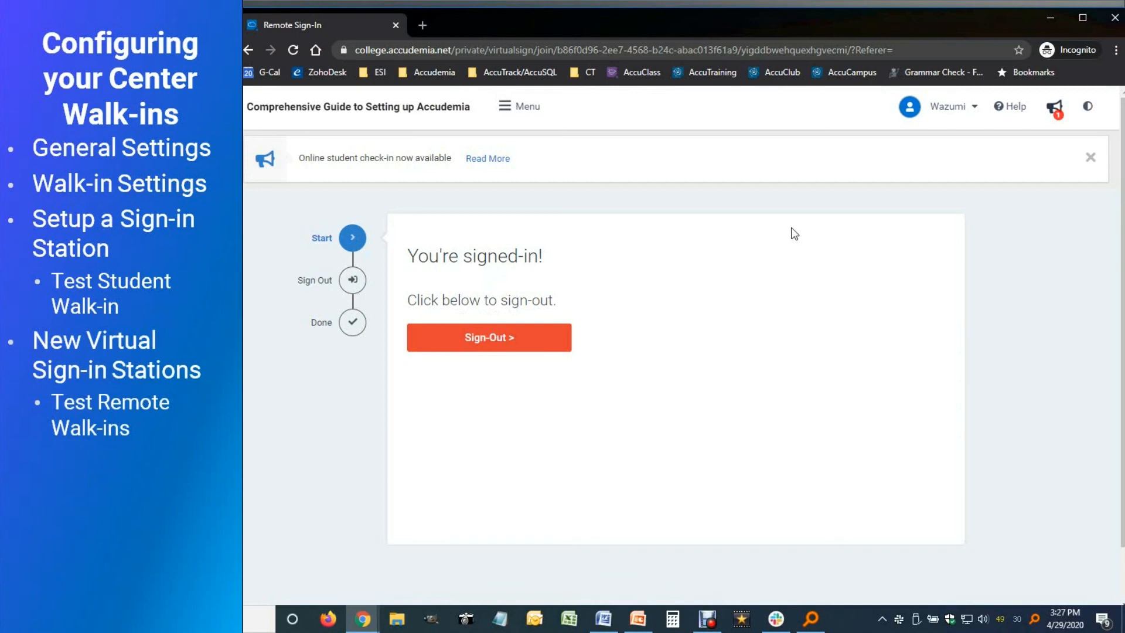
pyautogui.click(491, 337)
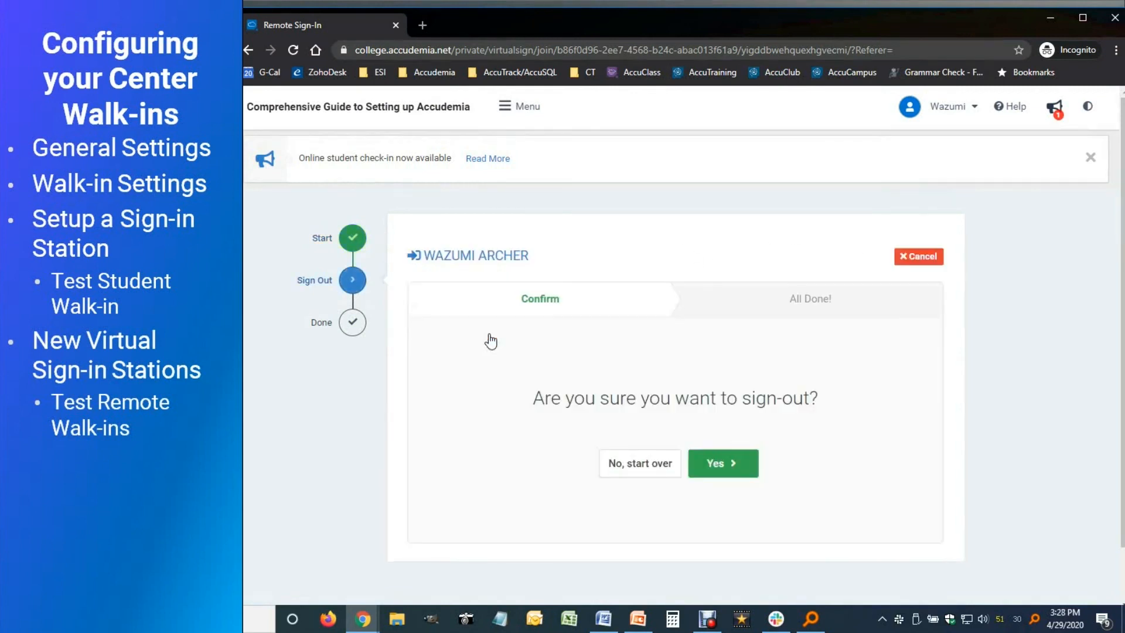
pyautogui.click(712, 463)
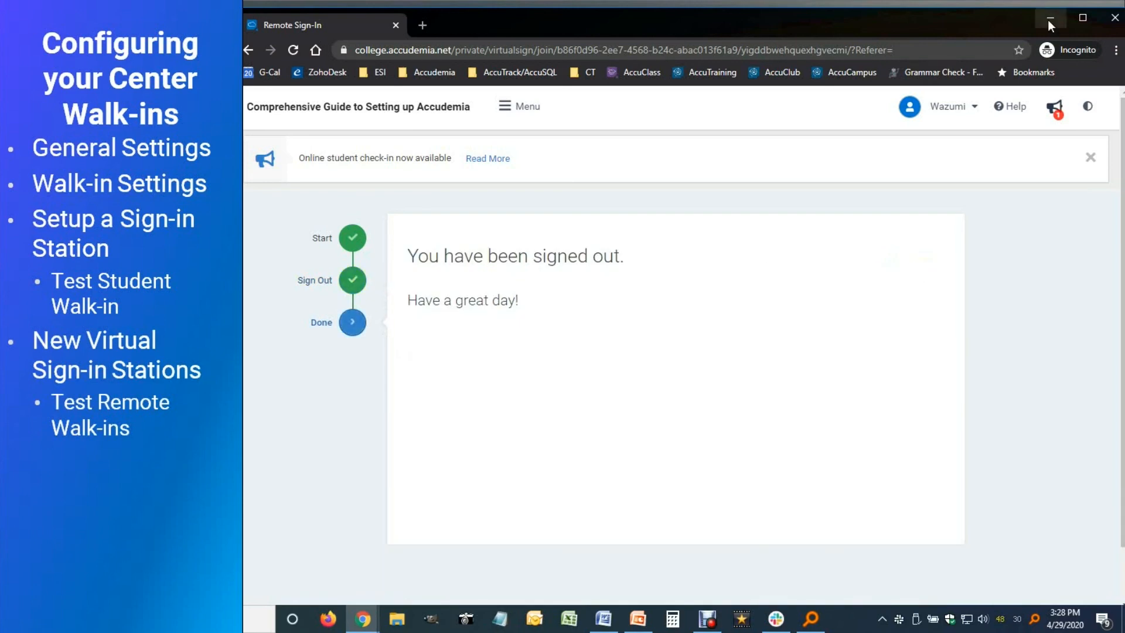
# Return to the Manage Center window and reload it to check the student's sign-in status.
pyautogui.click(1048, 20)
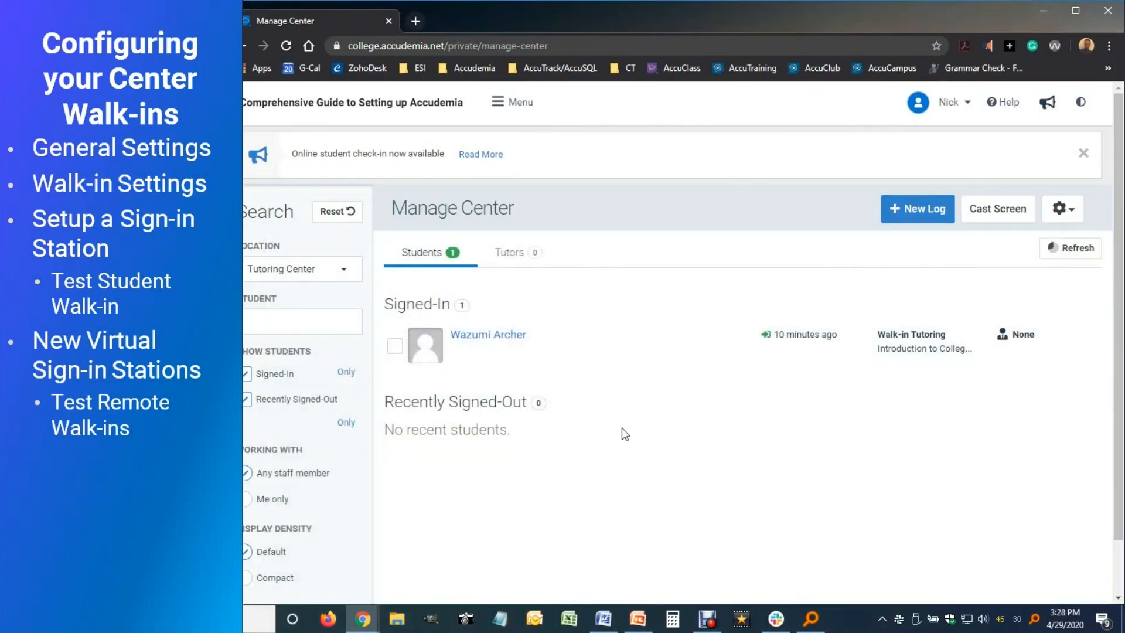
pyautogui.rightClick(646, 449)
pyautogui.click(703, 268)
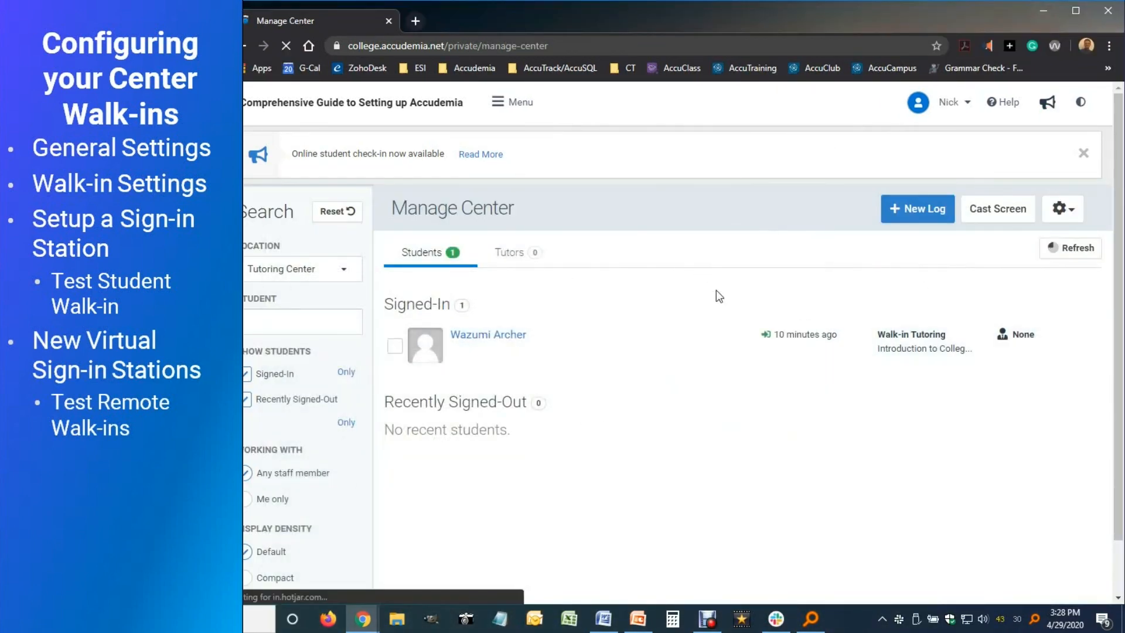